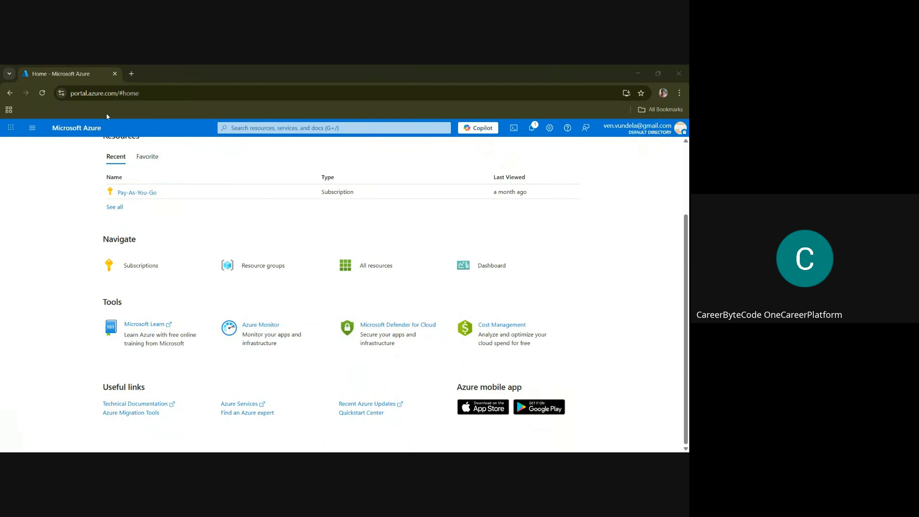
Load the Azure portal home page and open the Resource groups service
click(146, 90)
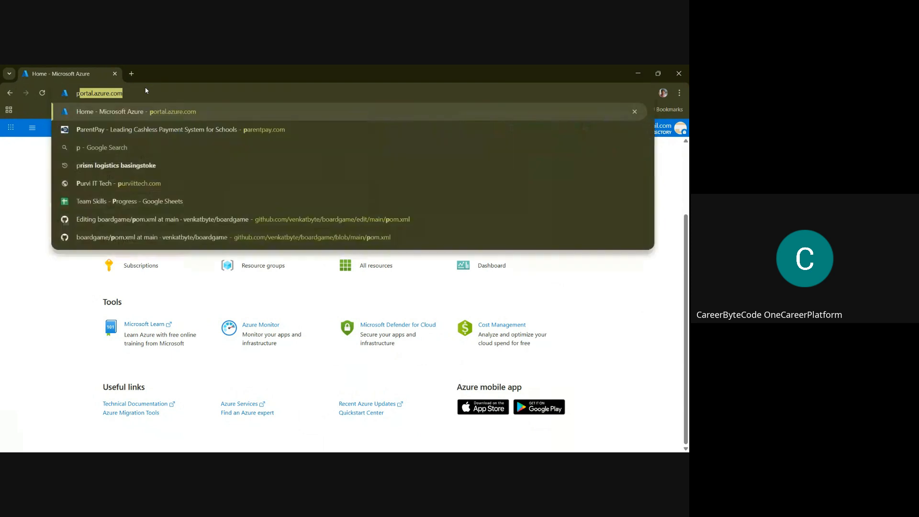
key(Return)
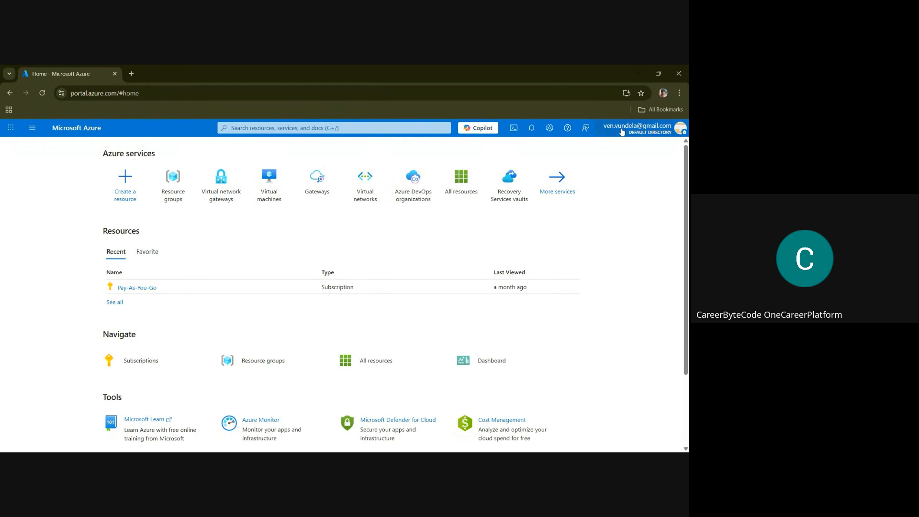
click(632, 134)
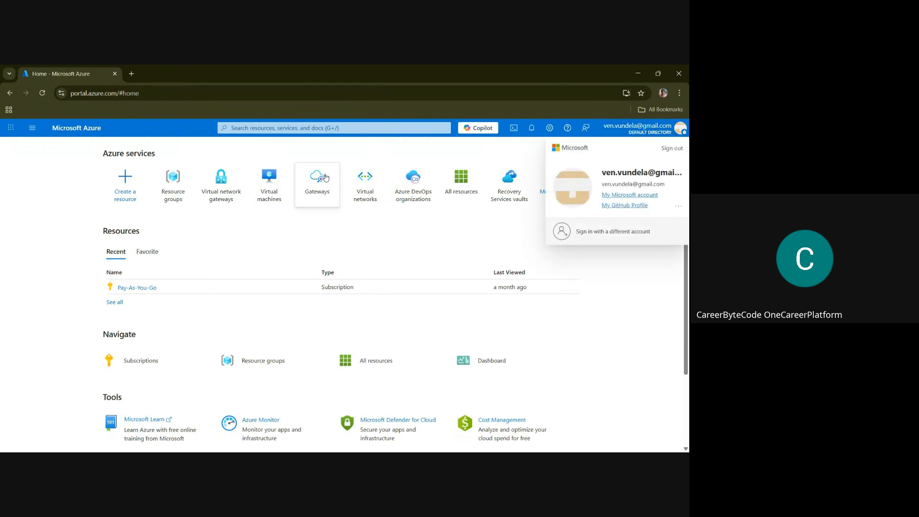
click(288, 128)
text(re)
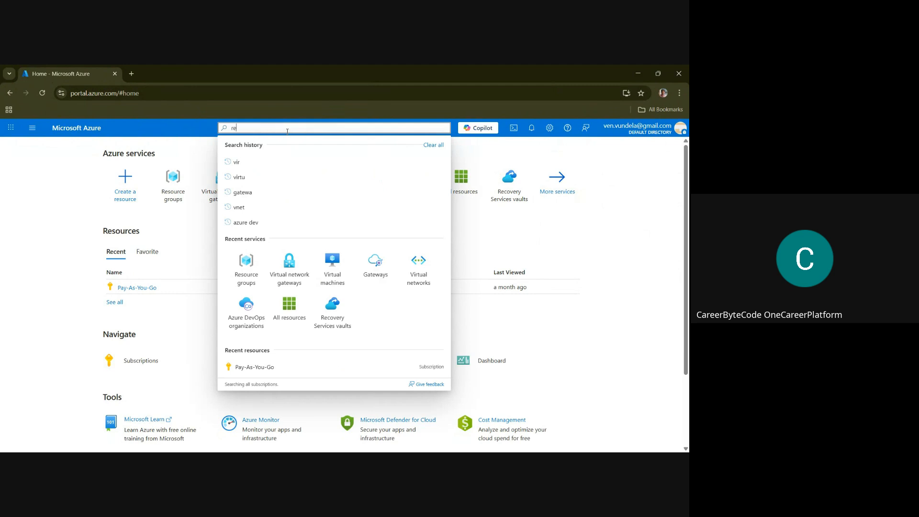
text(sou)
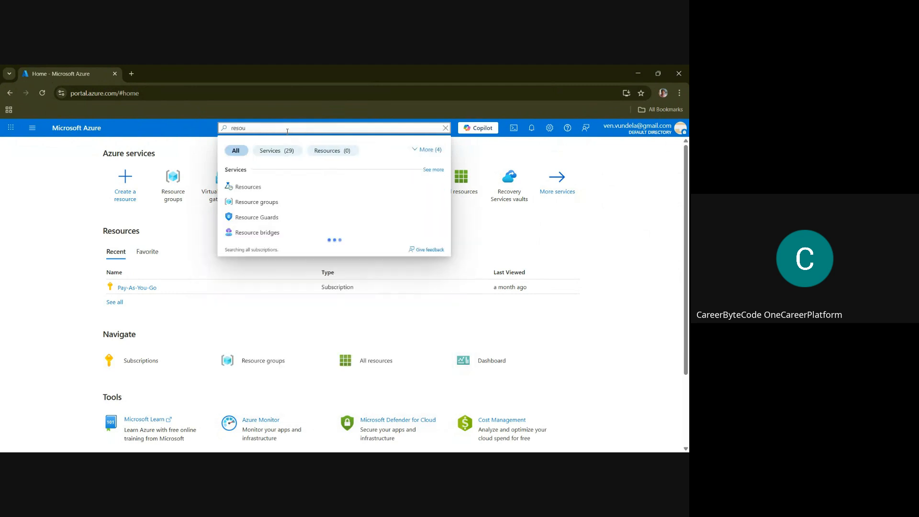
click(254, 202)
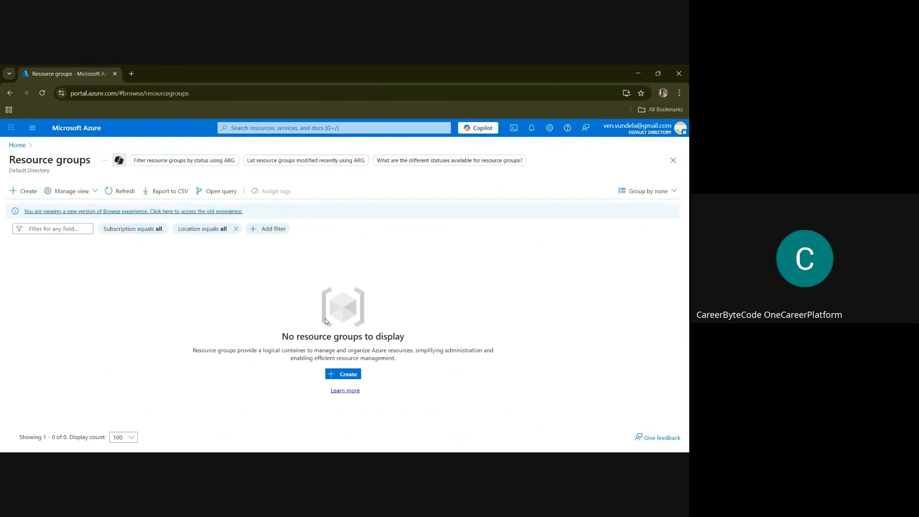
Create a resource group named rg-prod-vnet-gw in the Pay-As-You-Go subscription, keeping the East US region
click(355, 371)
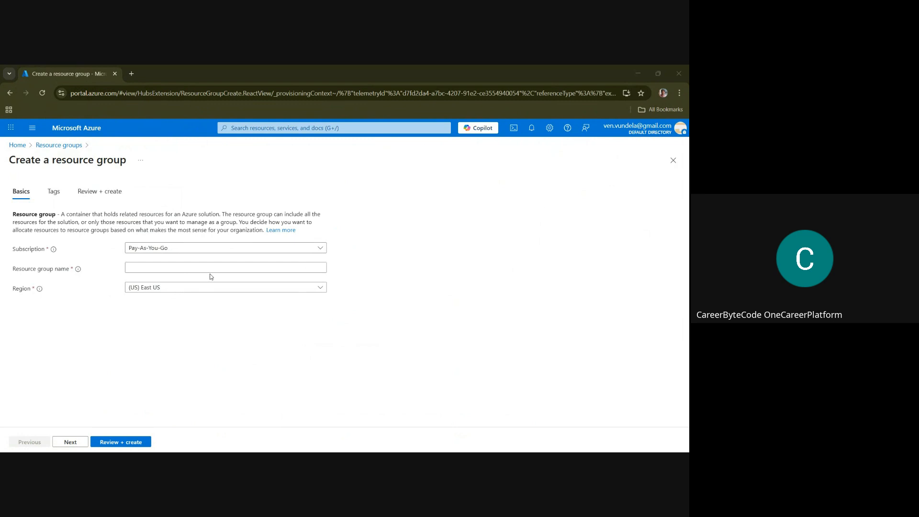
click(144, 270)
text(rg-prod-vnet-gw)
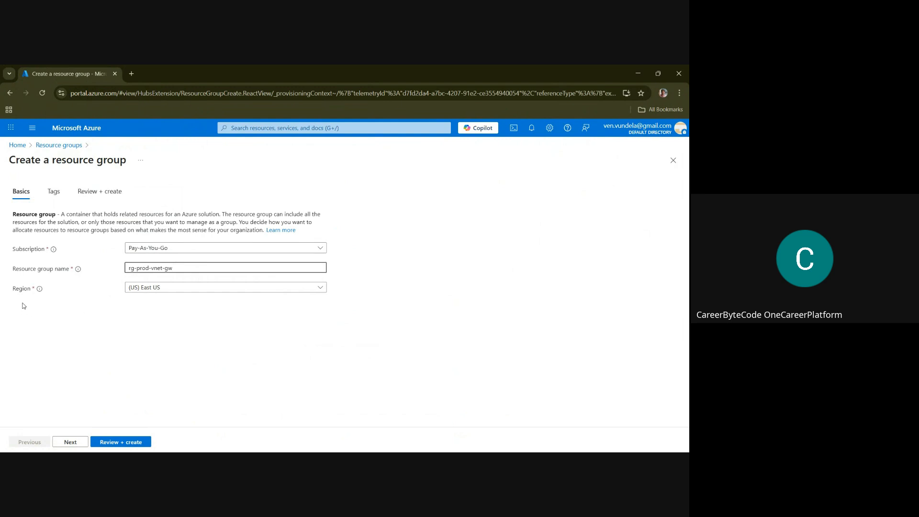
click(127, 445)
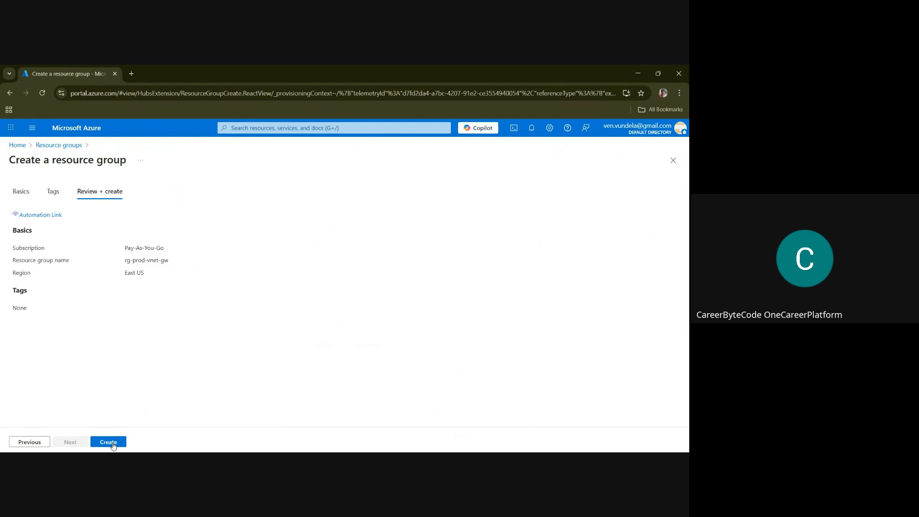
click(113, 444)
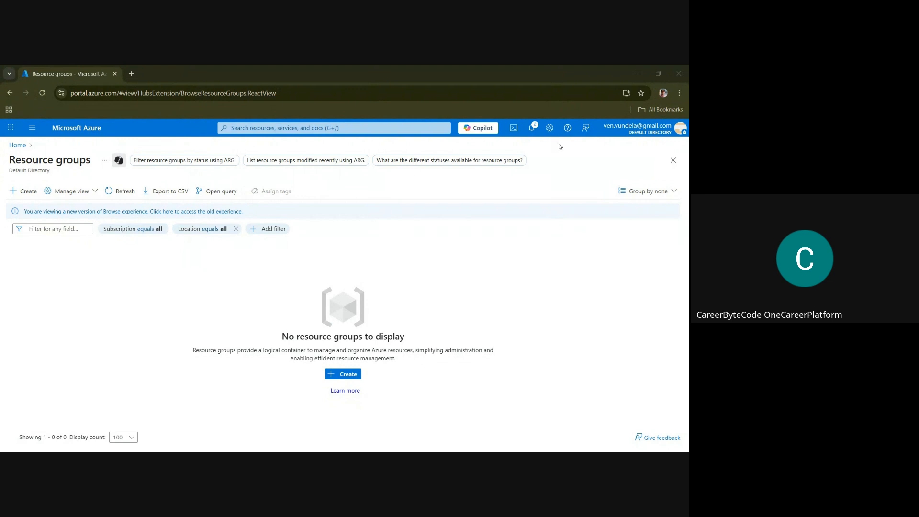
Start a new virtual network in resource group rg-prod-vnet-gw, East US, and name it vnet-prod-eus-01
click(312, 128)
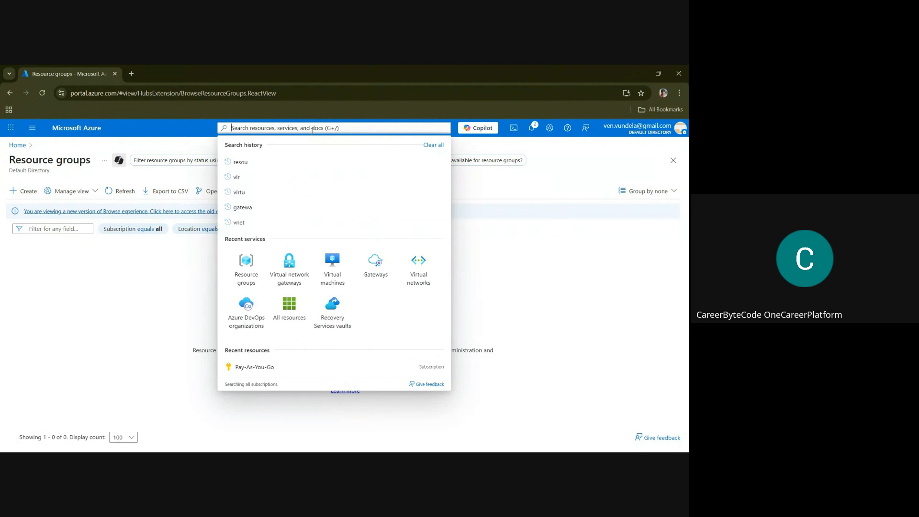
text(vi)
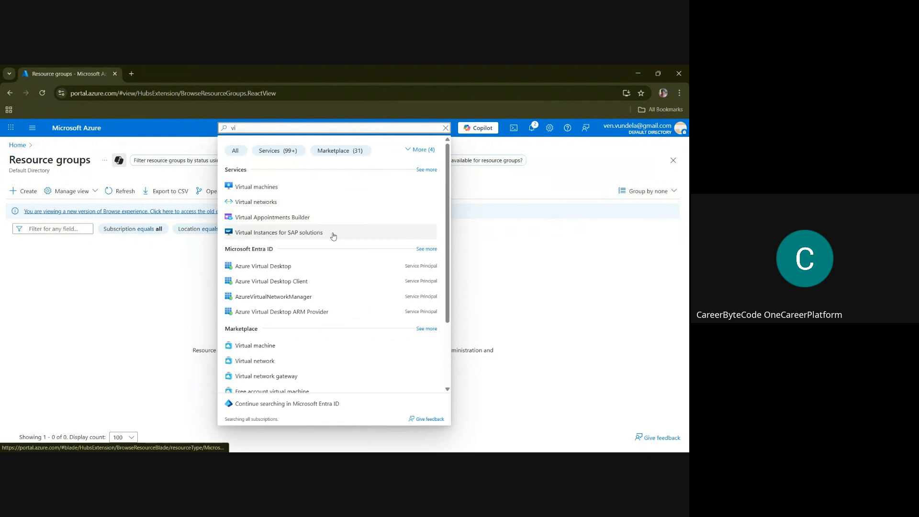
click(302, 210)
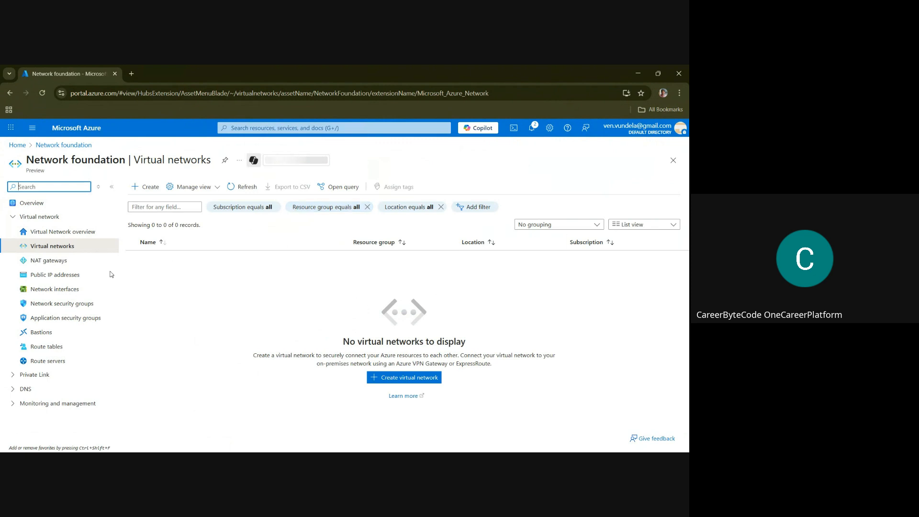
click(150, 190)
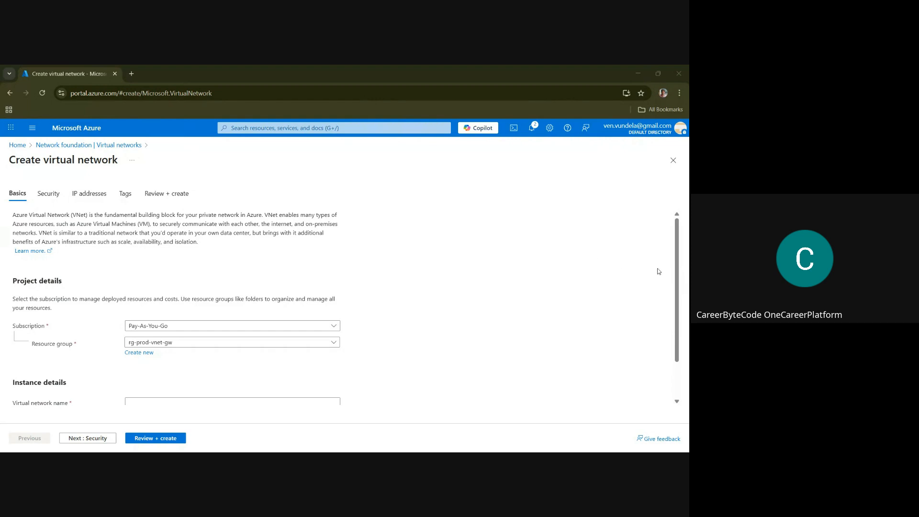
drag(676, 268, 683, 307)
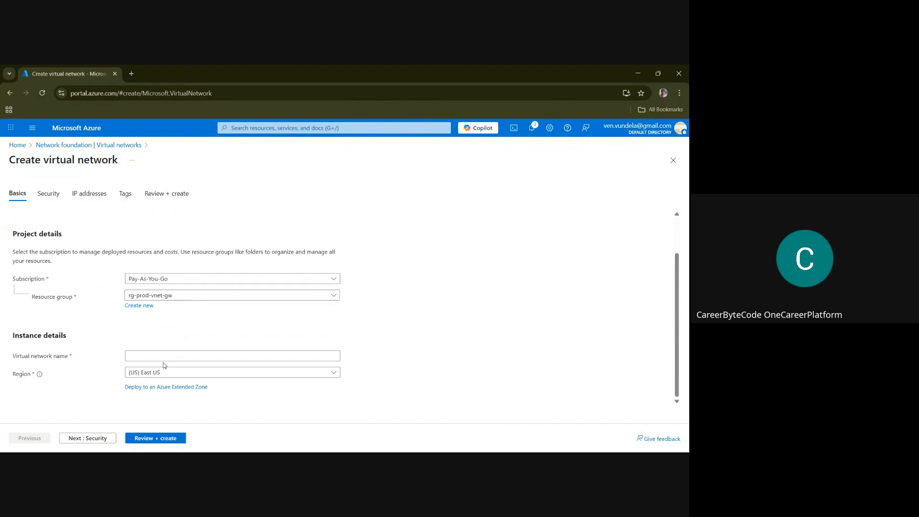
click(146, 358)
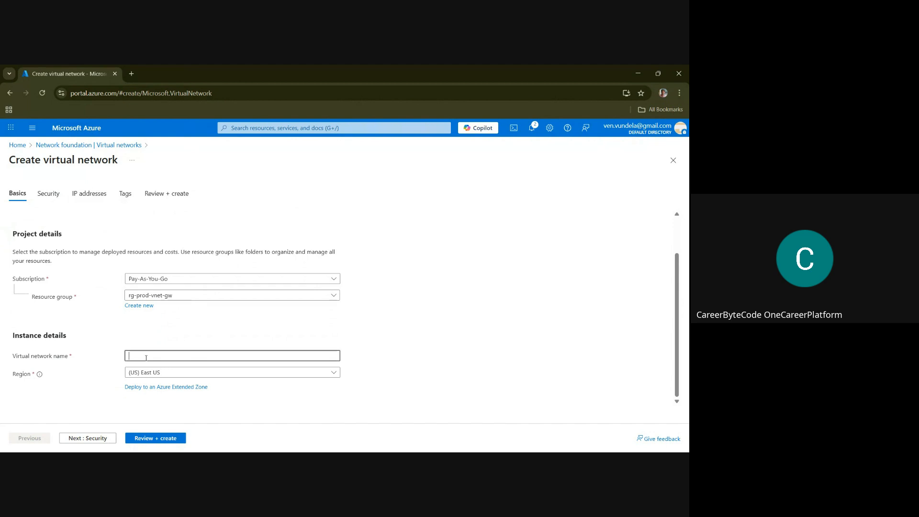
text(vnet-prod-eus-01)
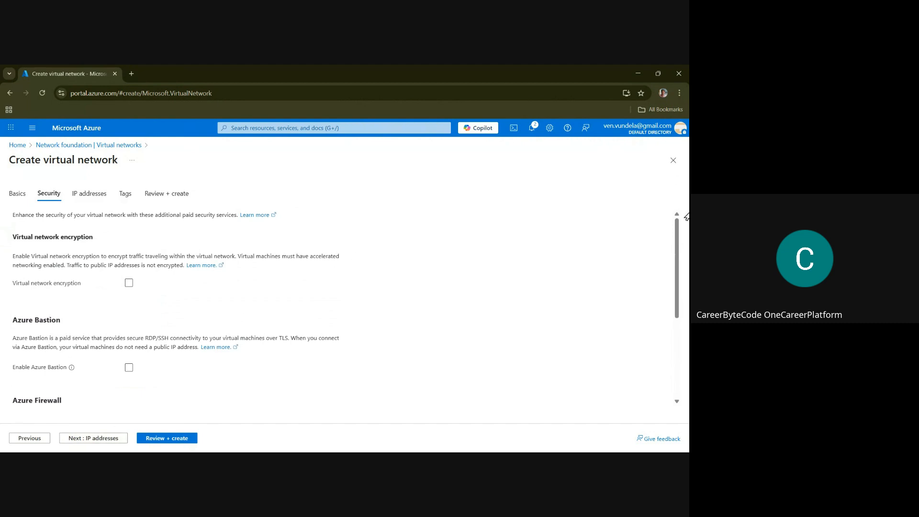
Leave the optional security services disabled and set the virtual network's IPv4 address space to 10.10.0.0/16
drag(676, 231, 651, 292)
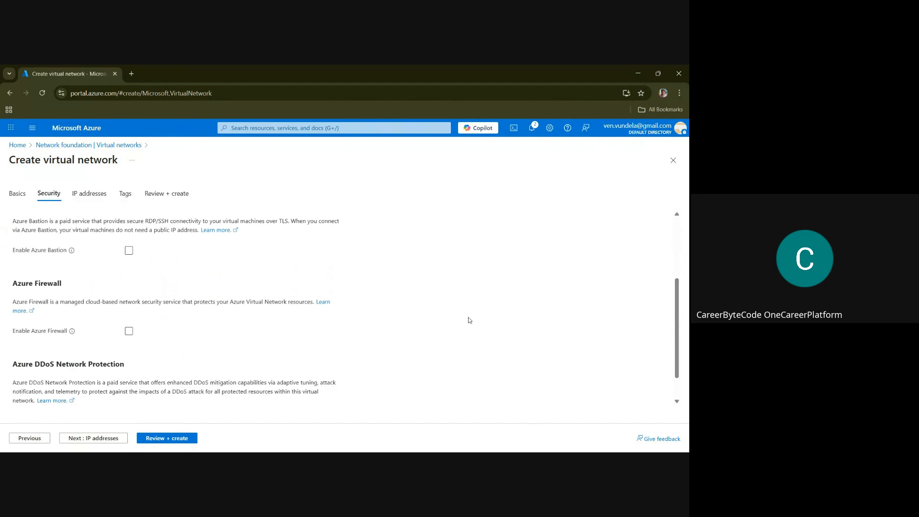
click(103, 441)
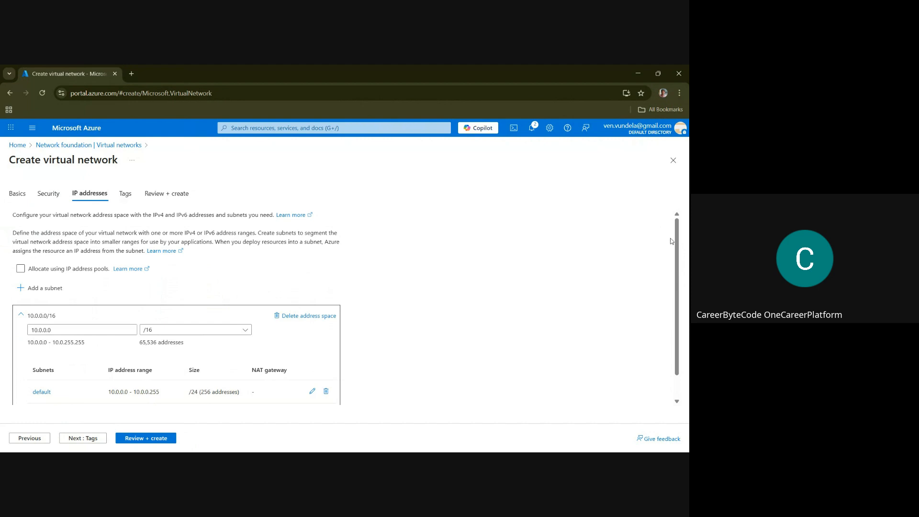
drag(677, 240, 684, 279)
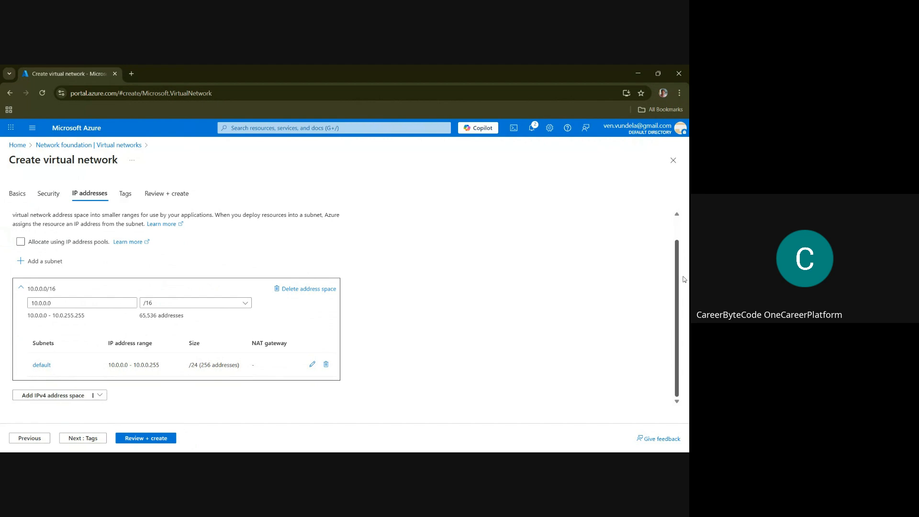
mouse_move(673, 266)
mouse_down()
mouse_move(672, 242)
mouse_move(682, 274)
mouse_up()
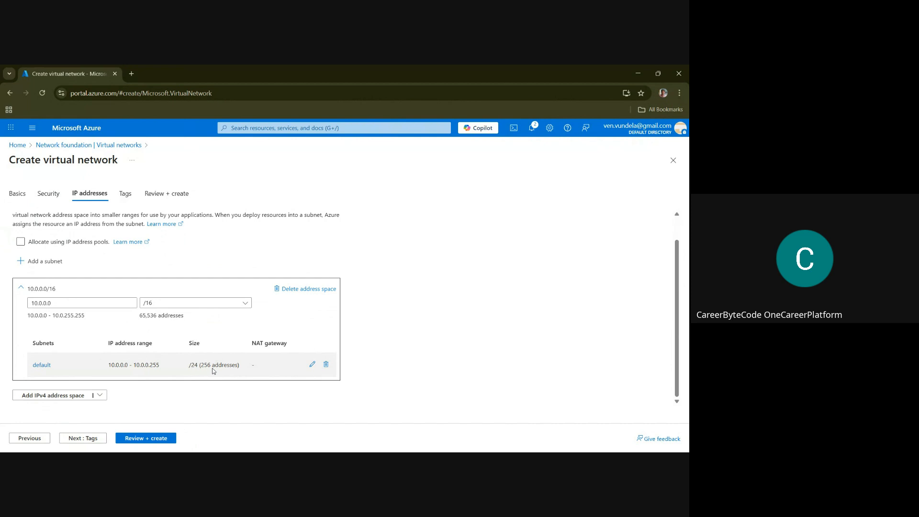
click(40, 304)
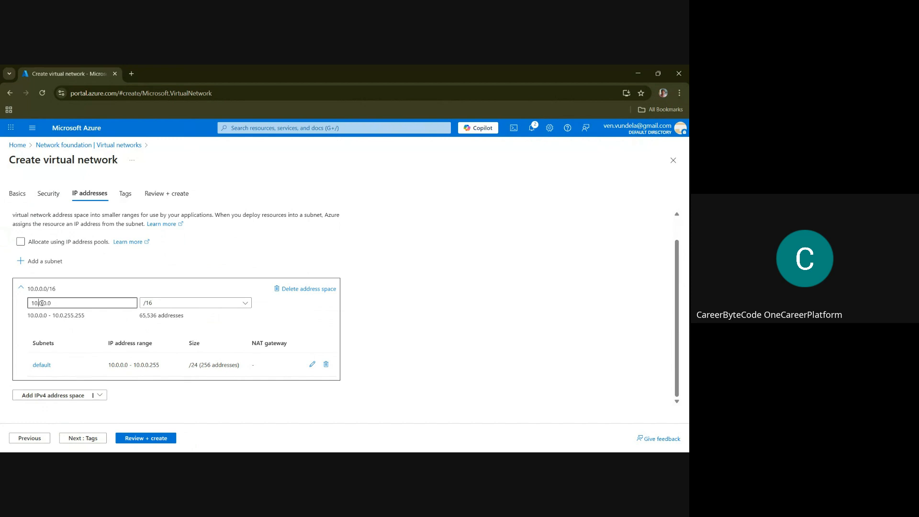
double_click(41, 303)
text(10.)
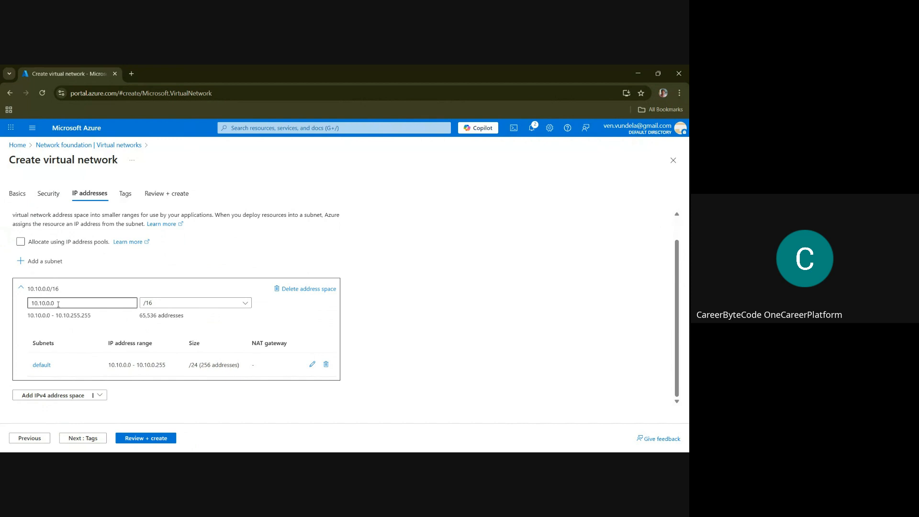
click(165, 305)
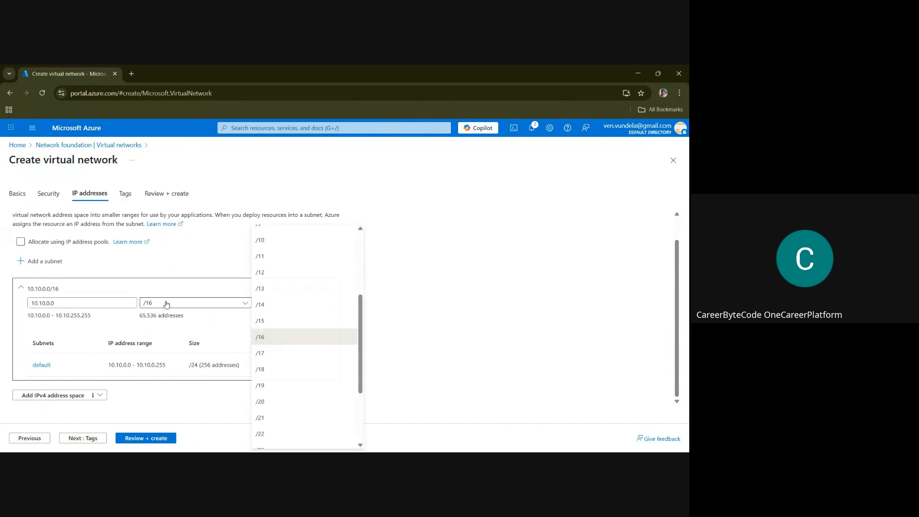
click(207, 327)
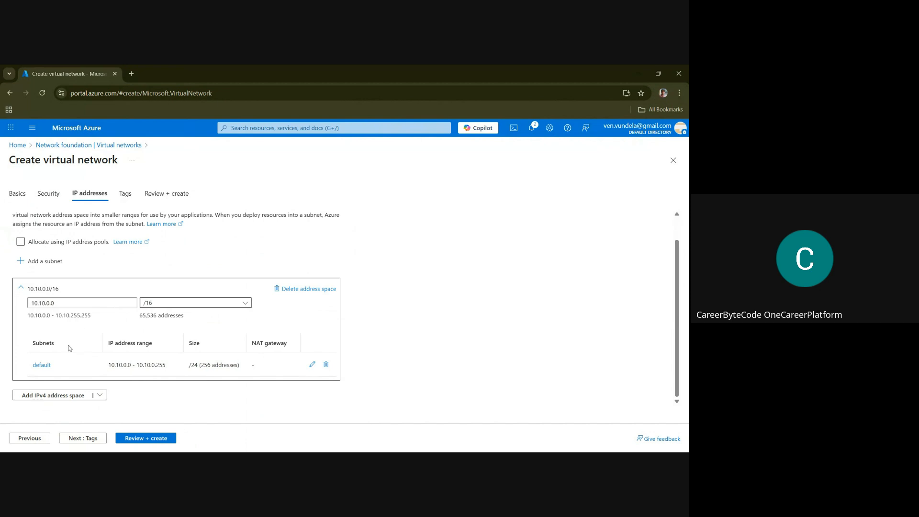
Rename the default subnet to subnet1, keep its 10.10.0.0 starting address and /24 size, and save it
click(39, 368)
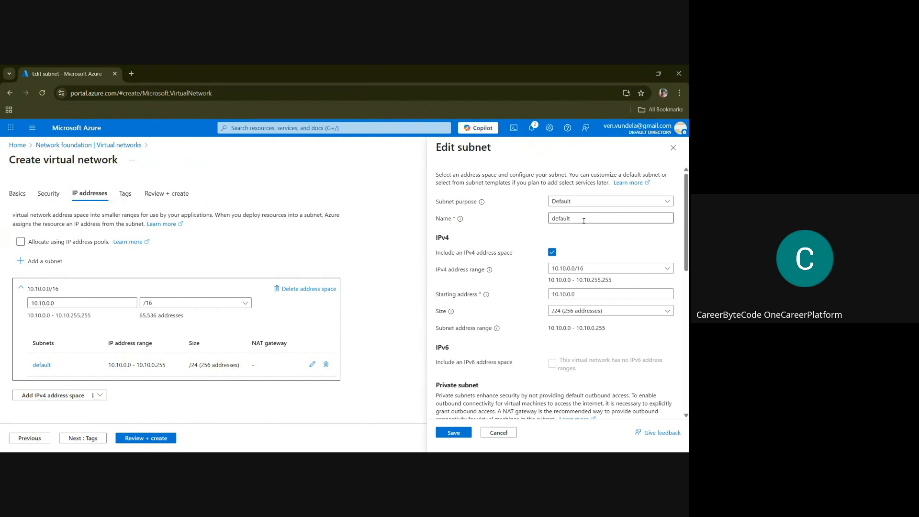
click(583, 222)
key(ctrl+a)
text(subne)
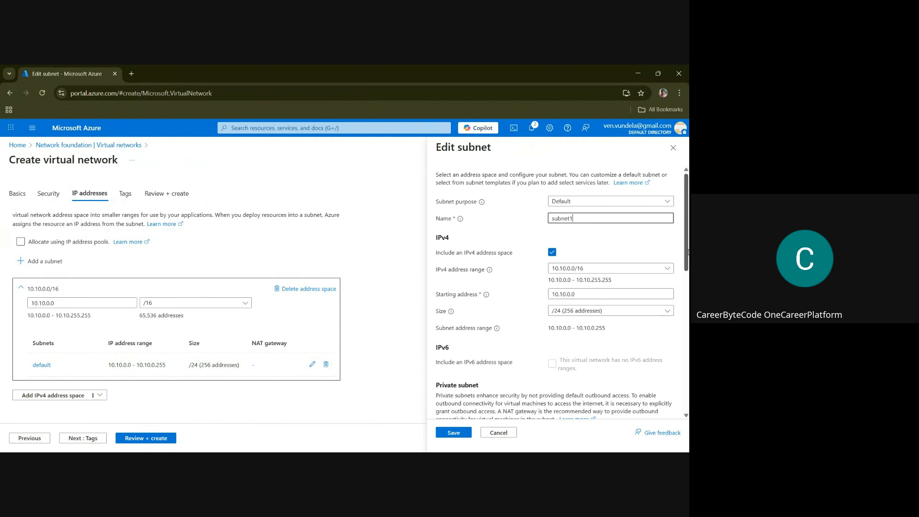
scroll(686, 252, down, 2)
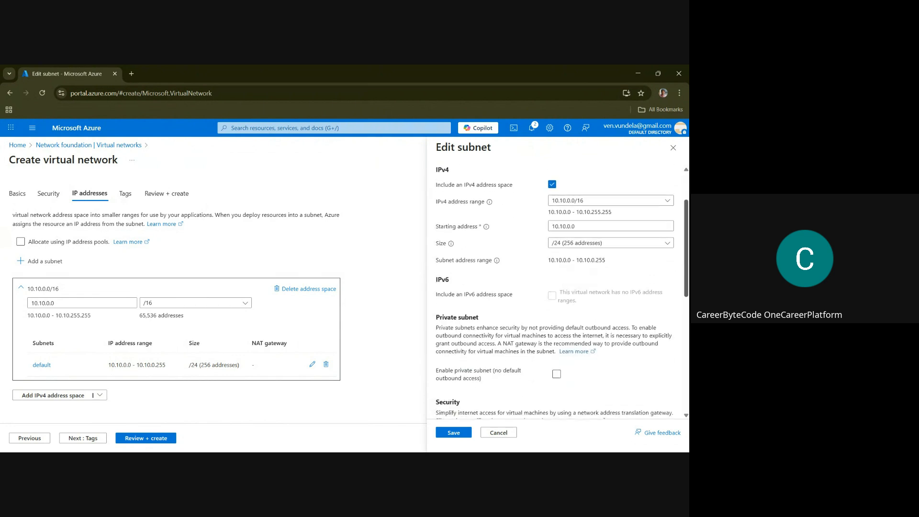
scroll(617, 364, down, 2)
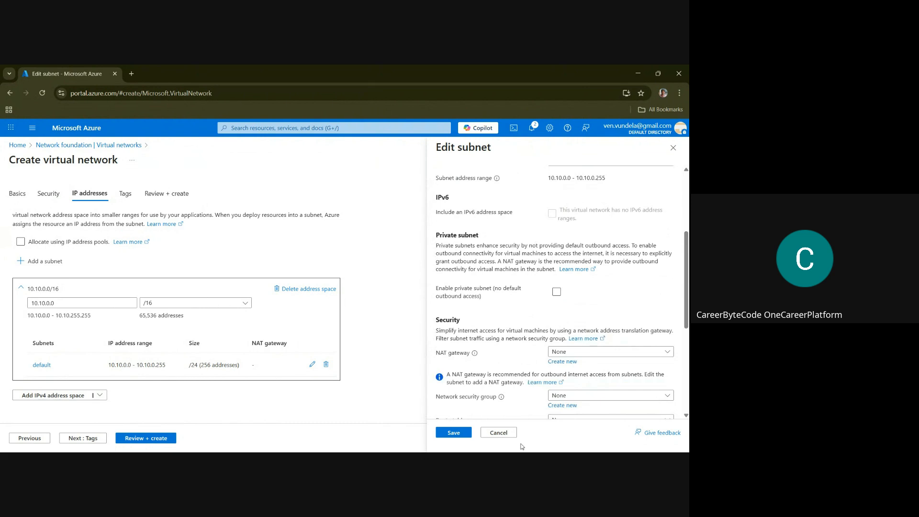
click(454, 433)
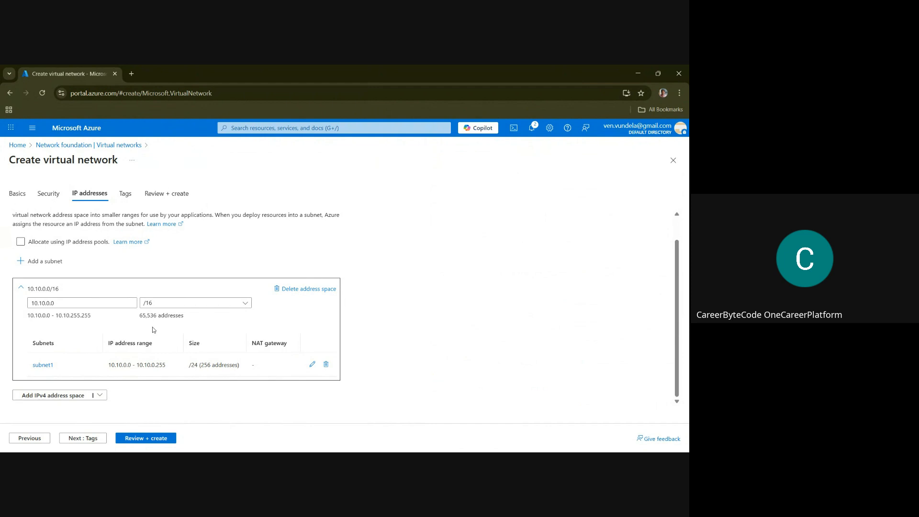
Review and create the virtual network vnet-prod-eus-01, and open its deployment details
click(150, 440)
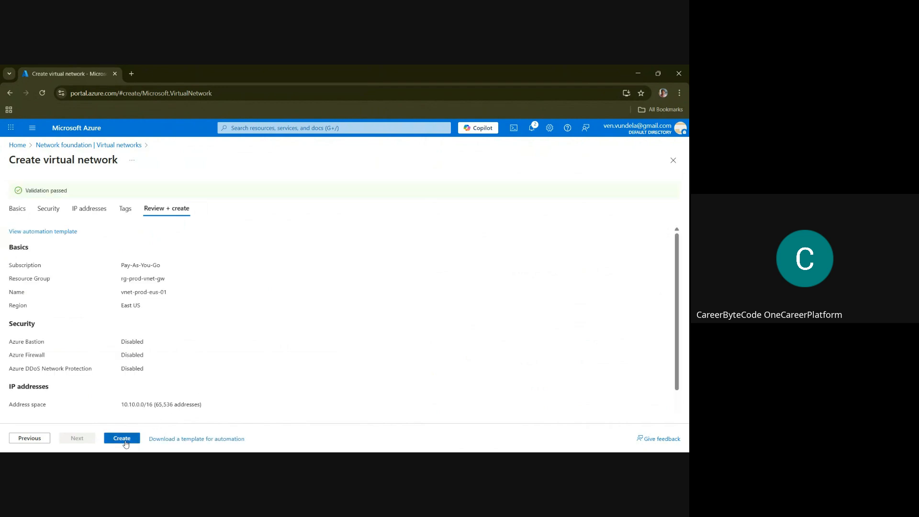
click(123, 439)
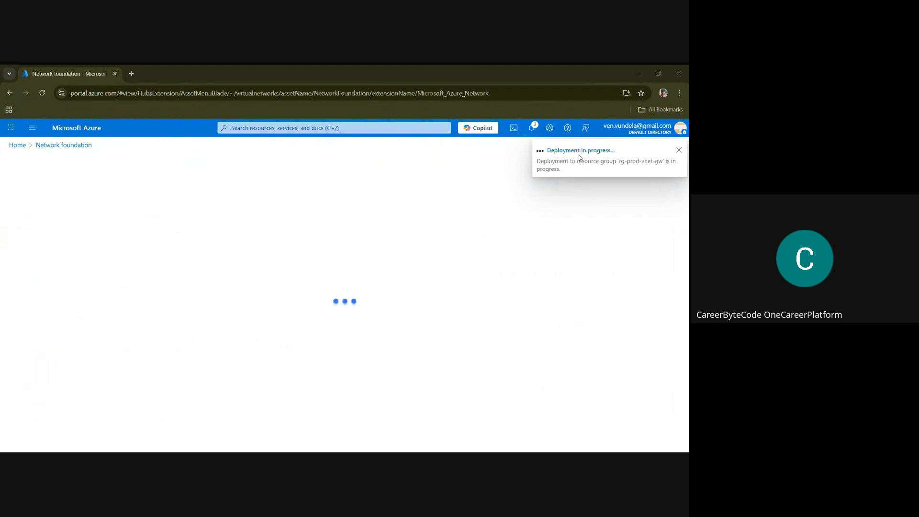
click(599, 151)
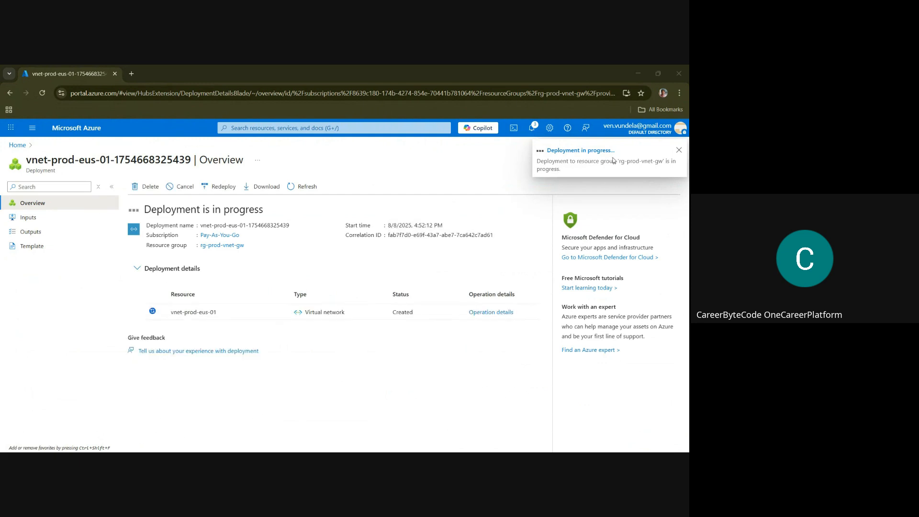
Open the Virtual networks list from the deployment overview
click(250, 128)
text(v)
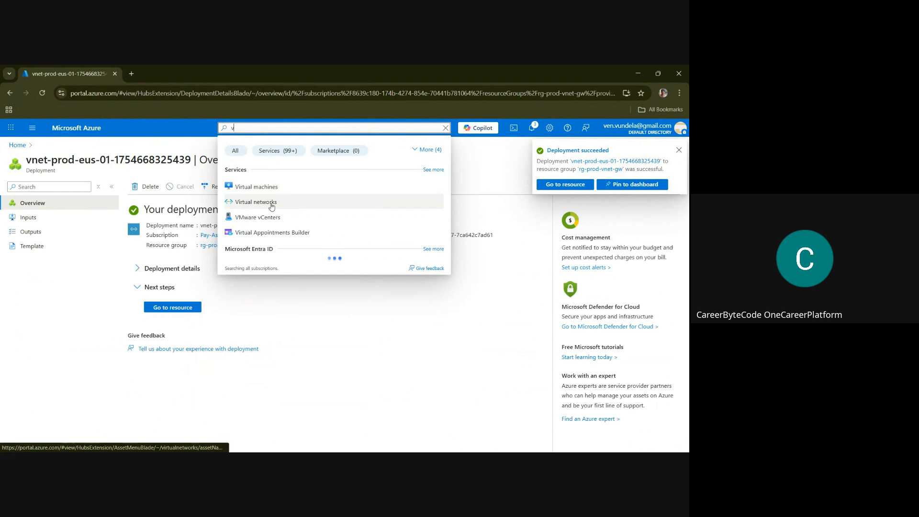
click(271, 203)
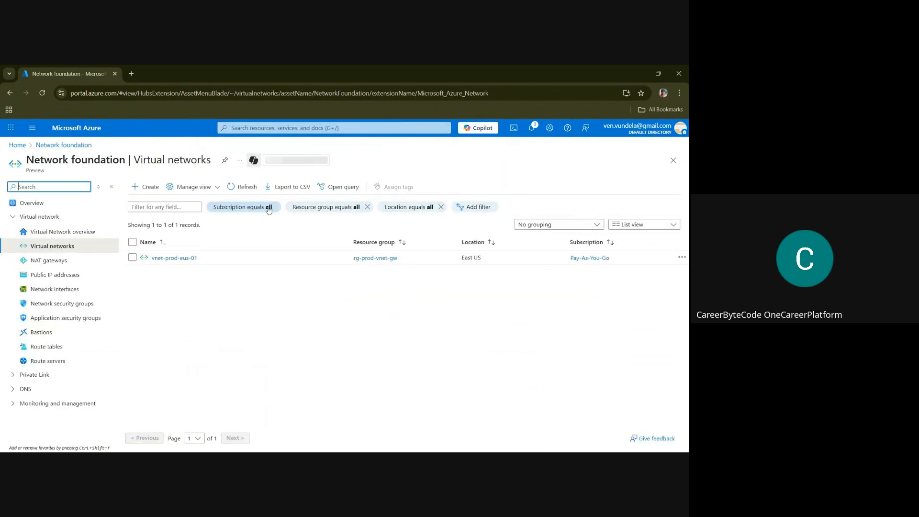
Start a new virtual network named vnet-prod-wus-01 in resource group rg-prod-vnet-gw and the (US) West US region
click(138, 191)
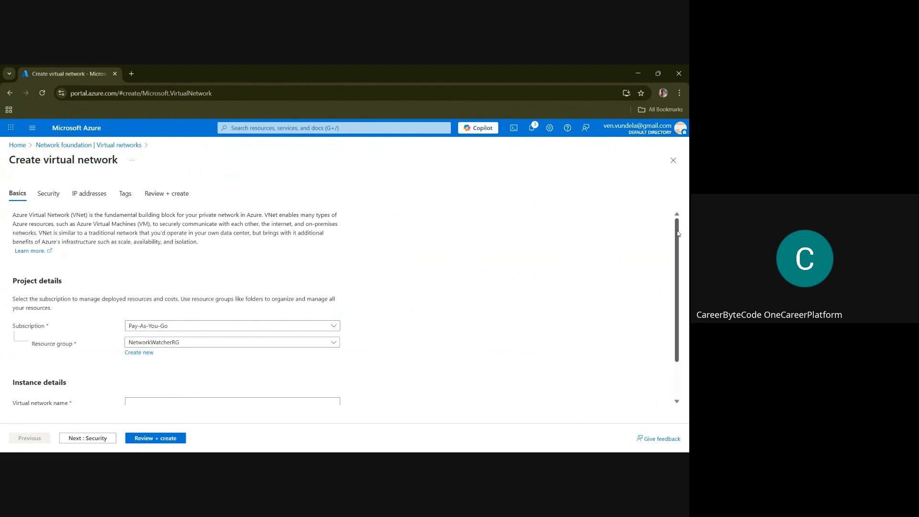
scroll(687, 286, down, 1)
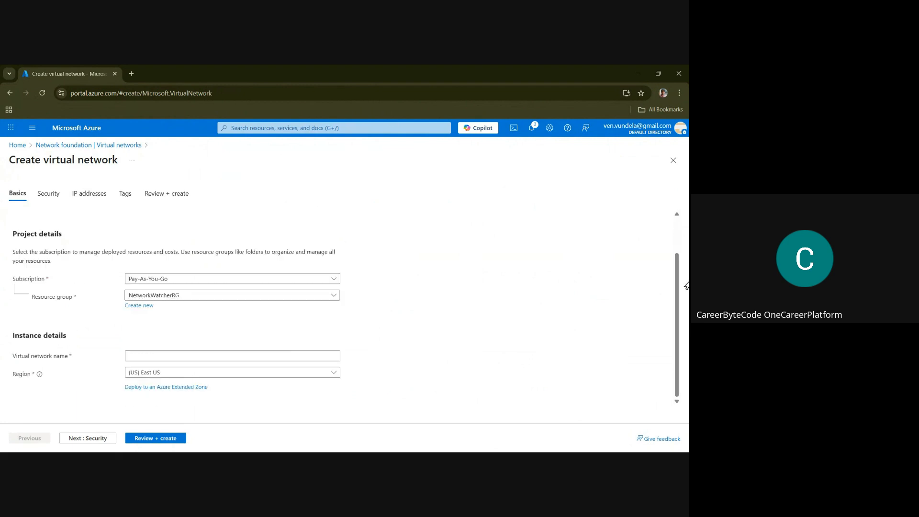
click(198, 301)
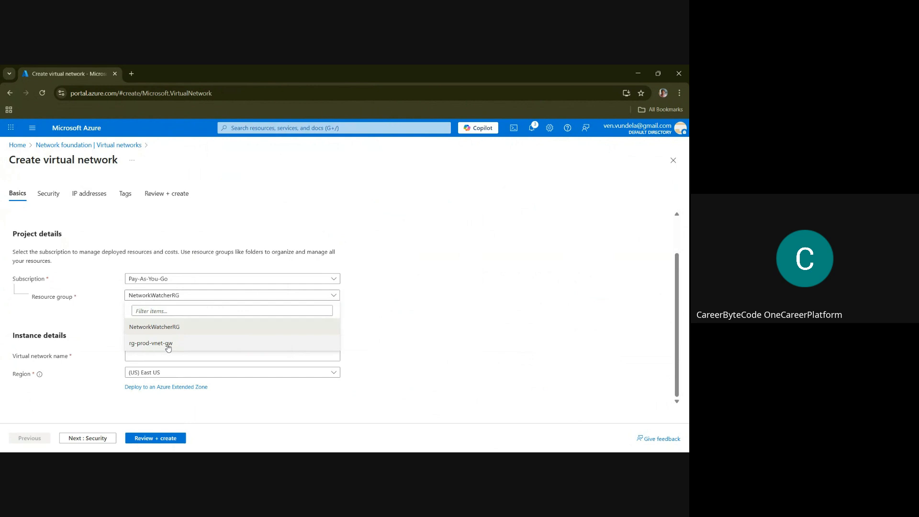
click(168, 347)
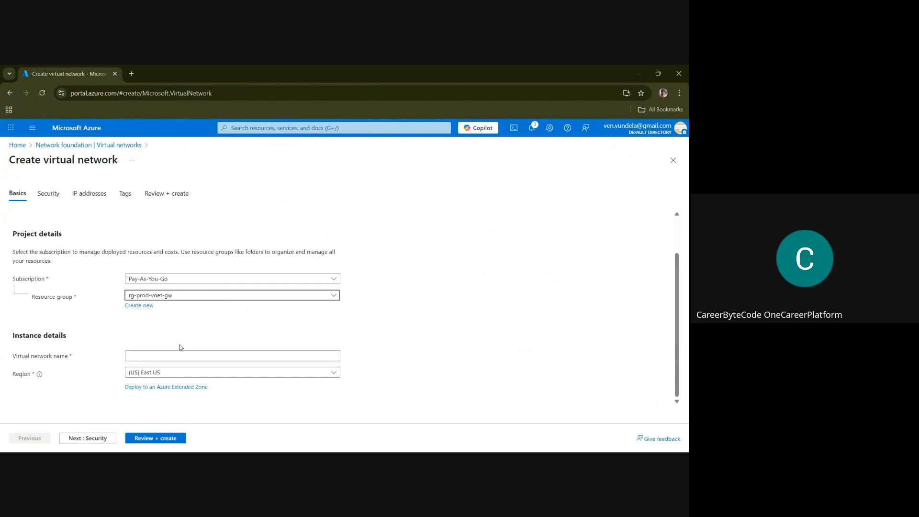
click(140, 360)
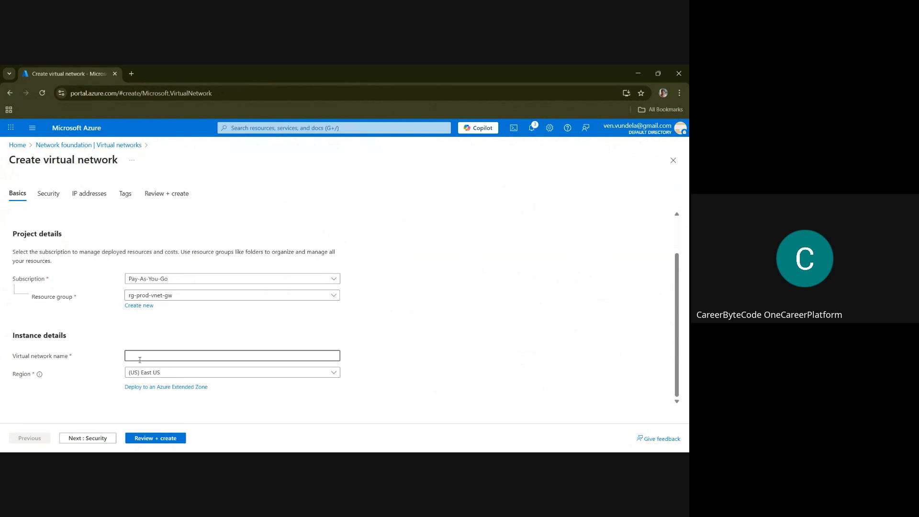
text(vnet-prod-wus-01)
click(172, 375)
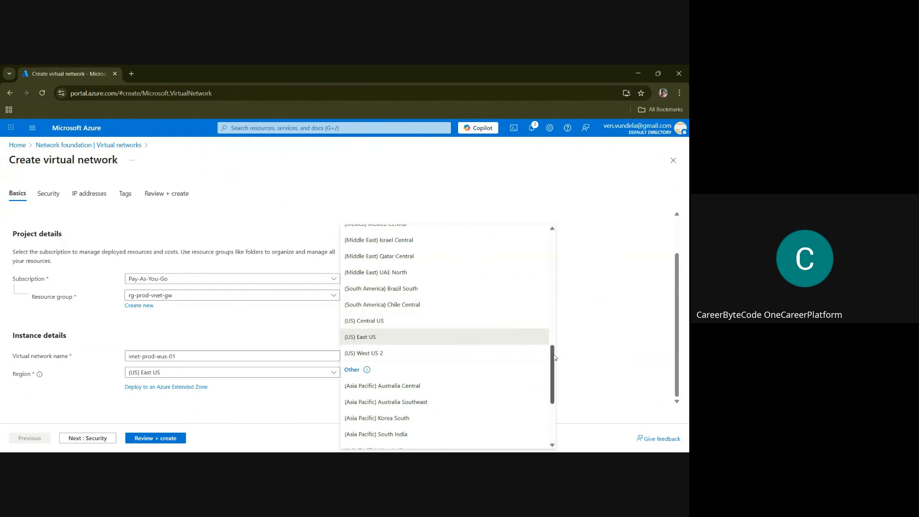
drag(553, 359, 561, 396)
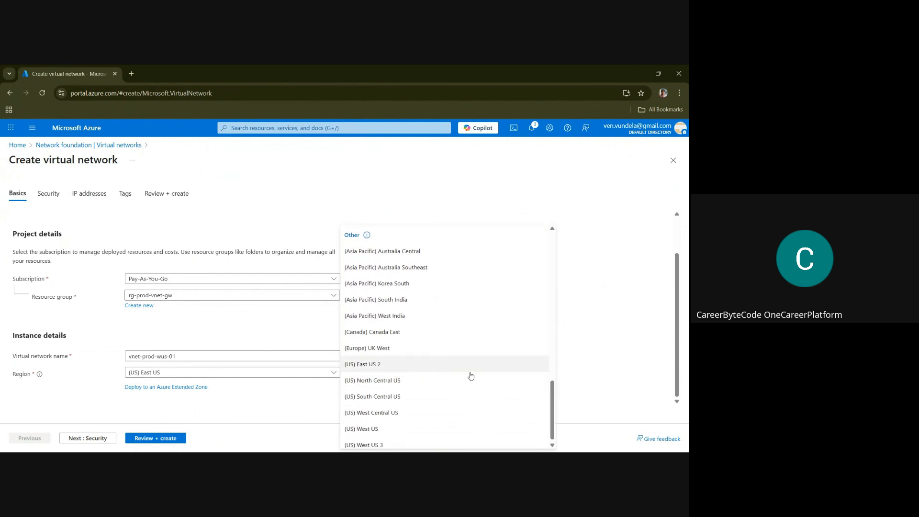
click(374, 427)
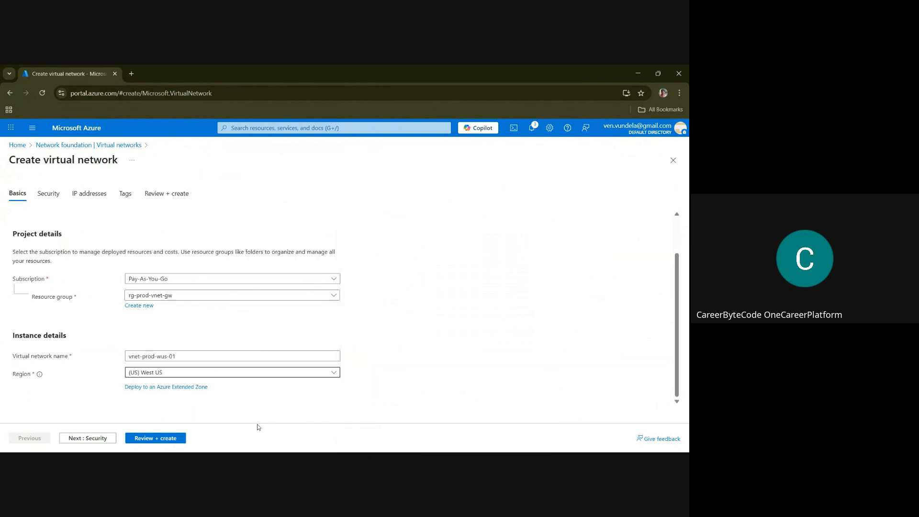
Leave the optional security services disabled and set the virtual network's IPv4 address space to 10.20.0.0/16
click(101, 439)
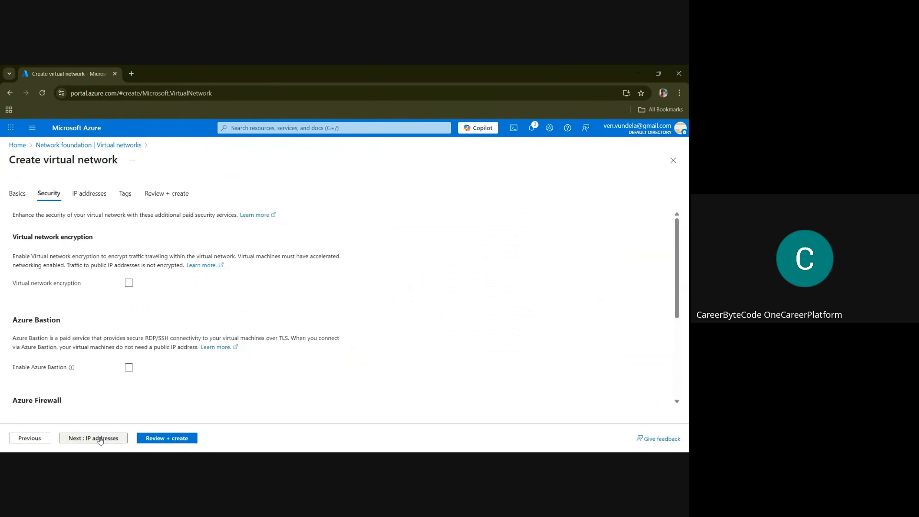
click(101, 438)
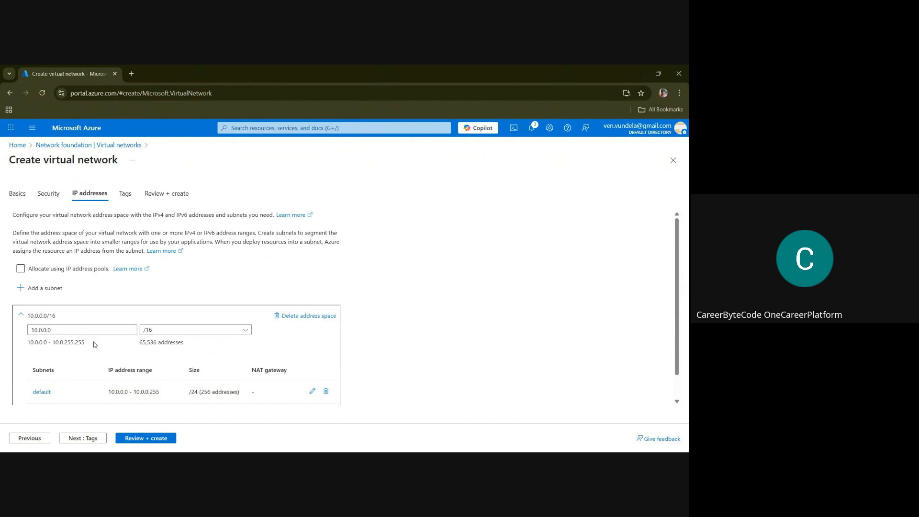
click(39, 330)
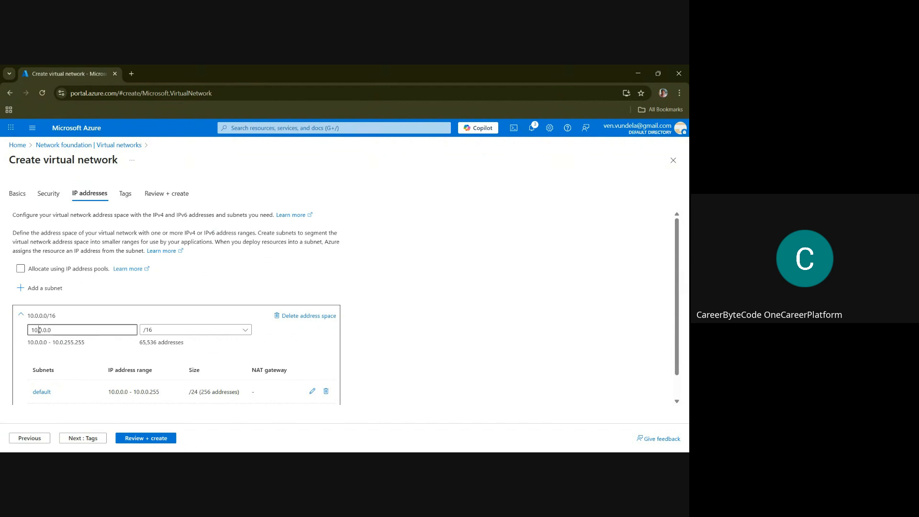
text(2)
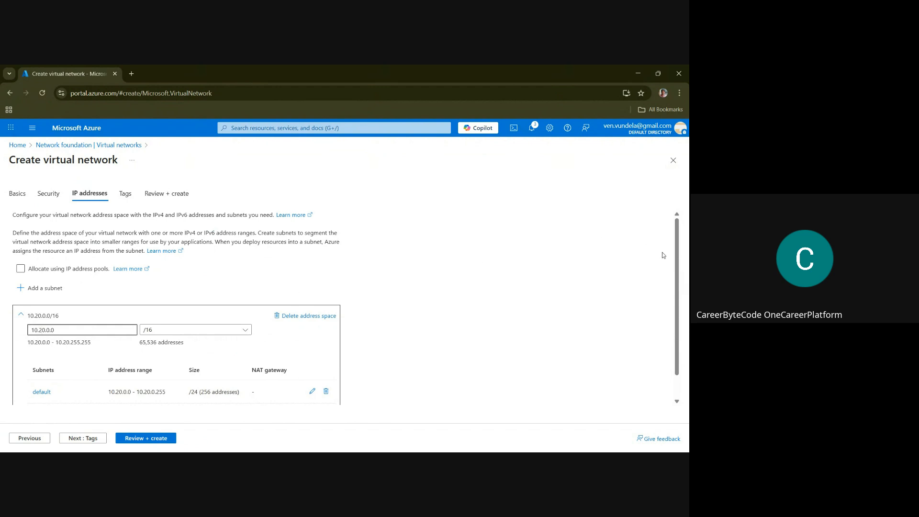
Rename the default subnet of the 10.20.0.0/16 address space to subnet1 and save it
scroll(678, 257, down, 1)
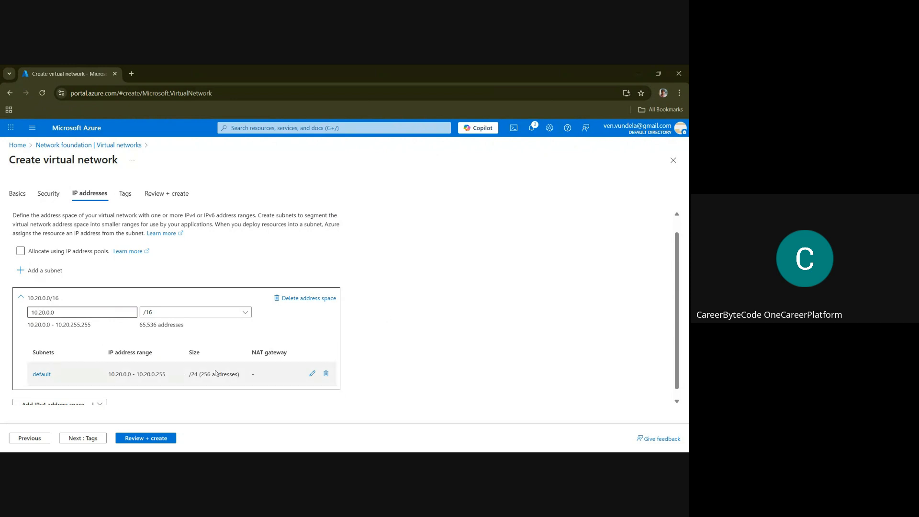
click(42, 374)
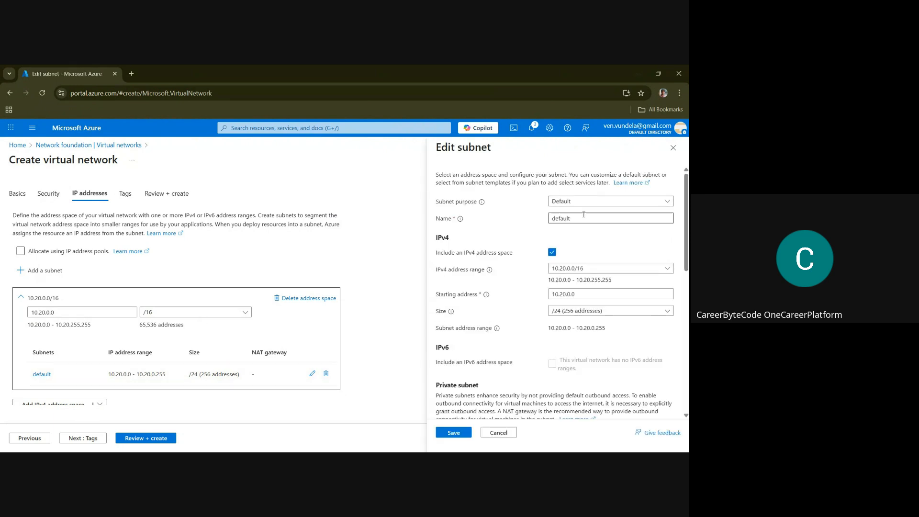
text(subnet1)
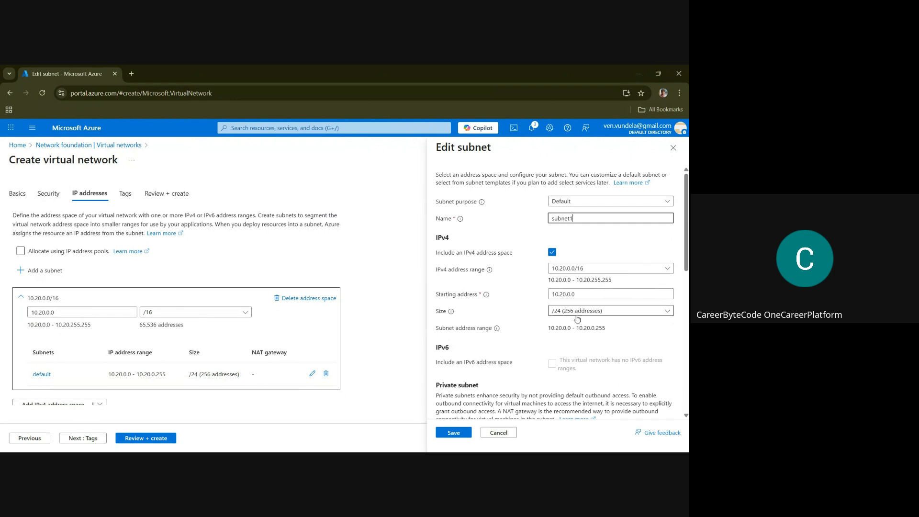
click(454, 435)
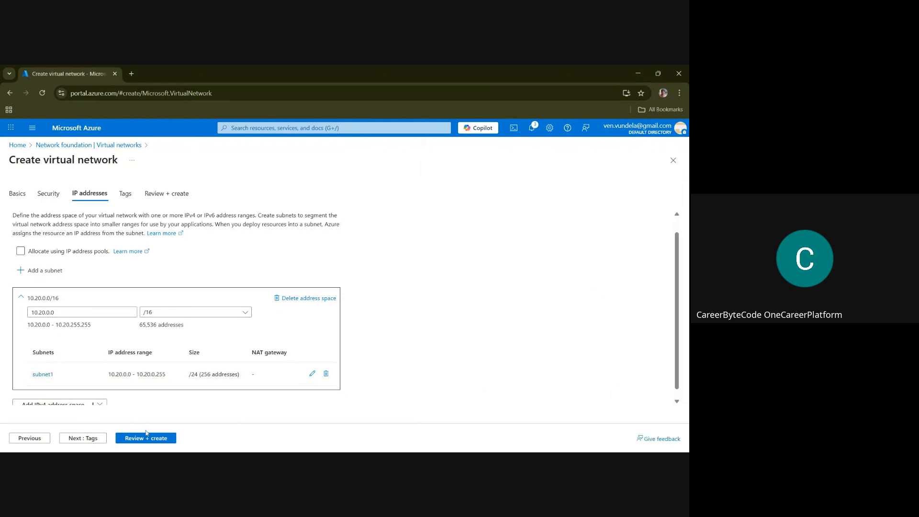
Review and create the virtual network vnet-prod-wus-01, and return to the Virtual networks list
click(146, 438)
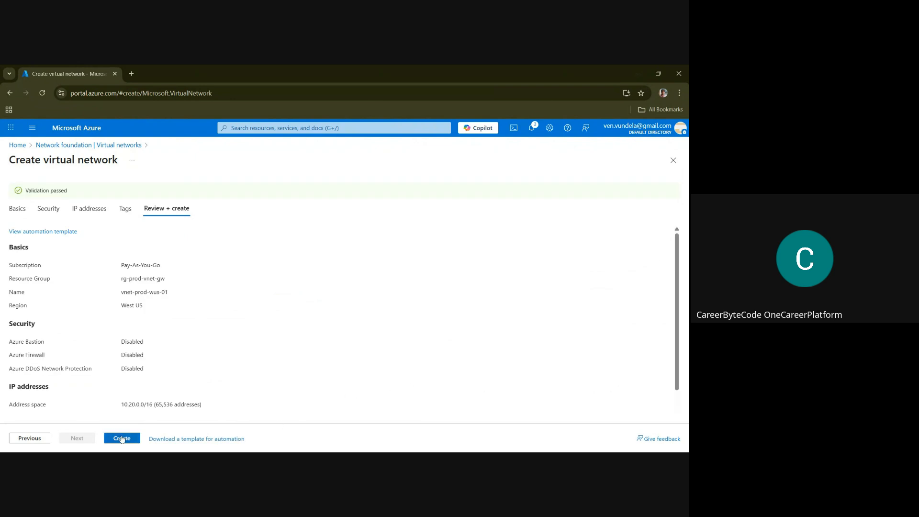
click(122, 438)
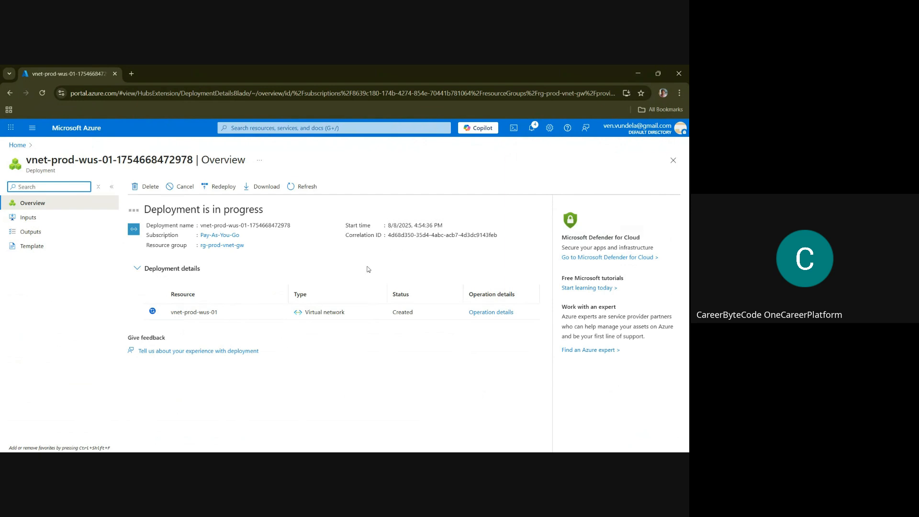
click(251, 128)
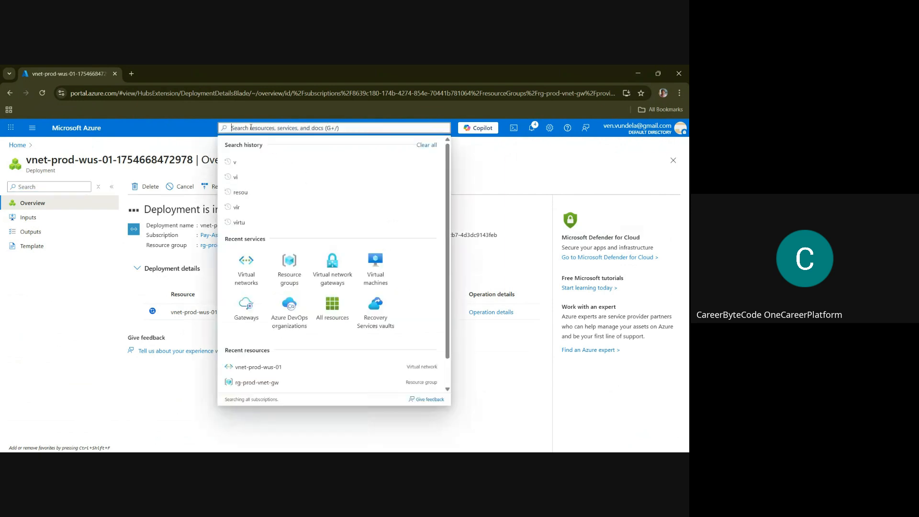
text(vir)
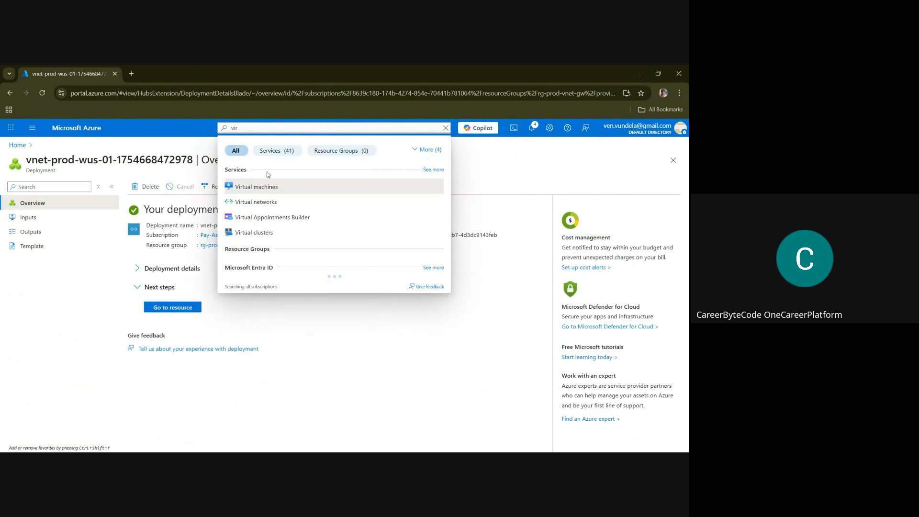
click(269, 201)
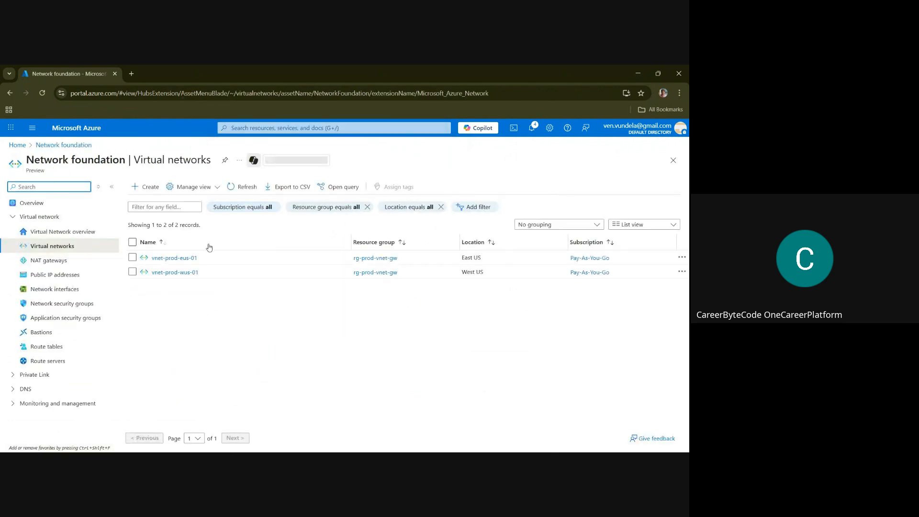
Open the subnets of the virtual network vnet-prod-eus-01
click(174, 258)
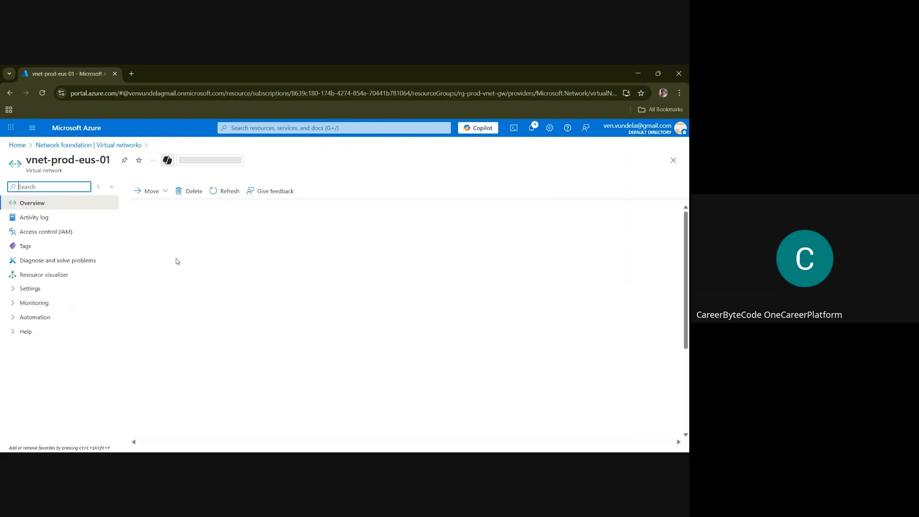
click(28, 291)
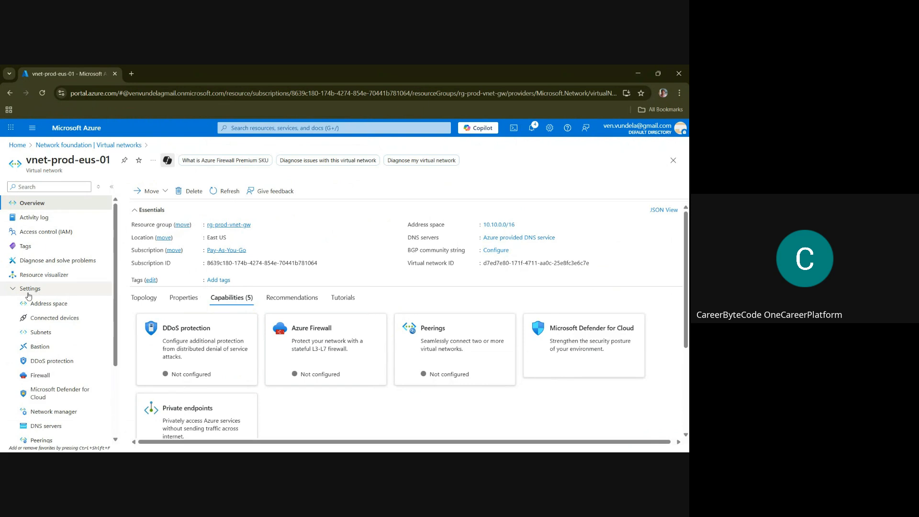
click(46, 337)
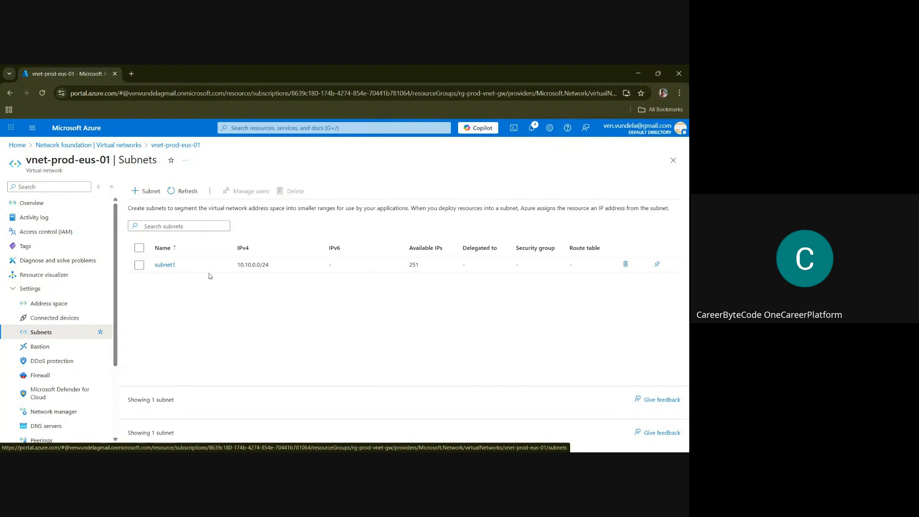
Add a subnet to vnet-prod-eus-01 with the Virtual Network Gateway purpose and a size of /27 (32 addresses)
click(150, 193)
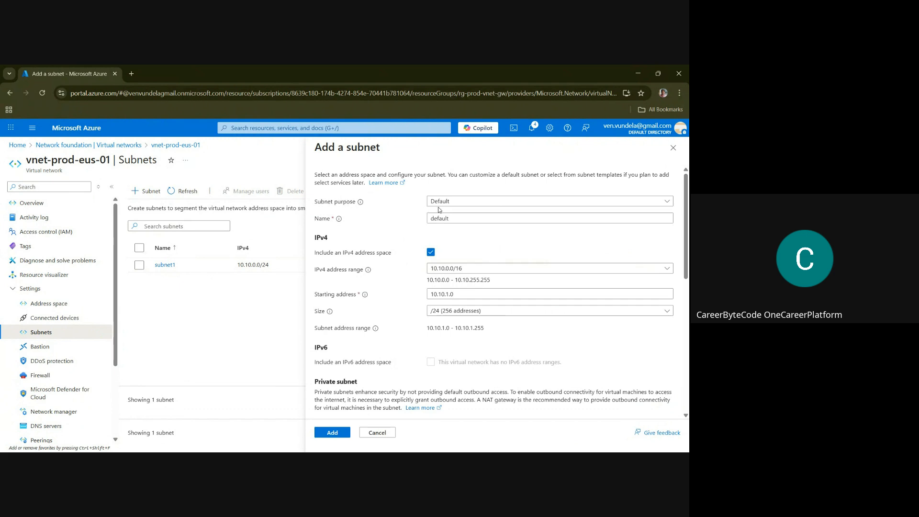
click(453, 201)
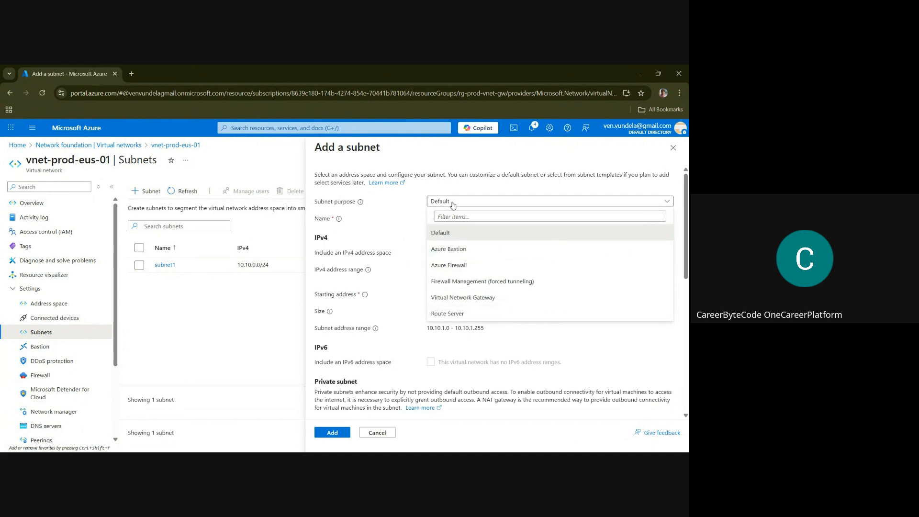
click(474, 298)
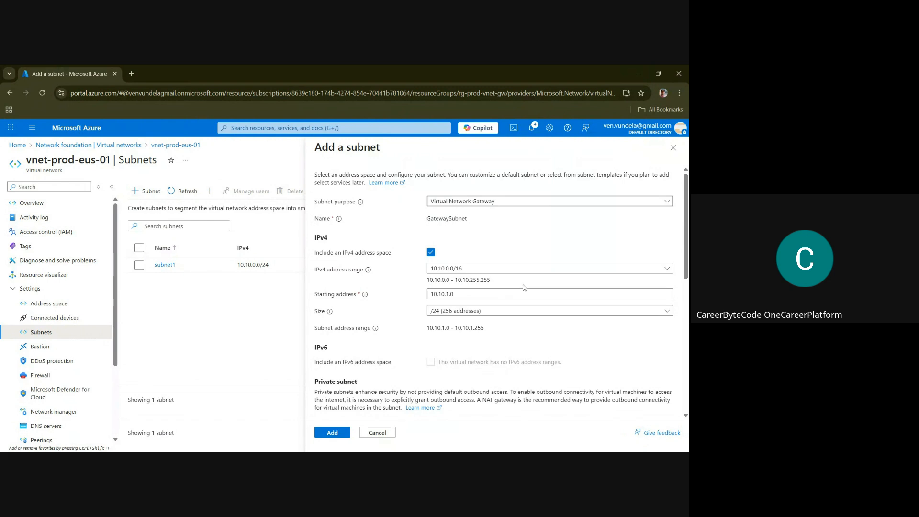
click(504, 272)
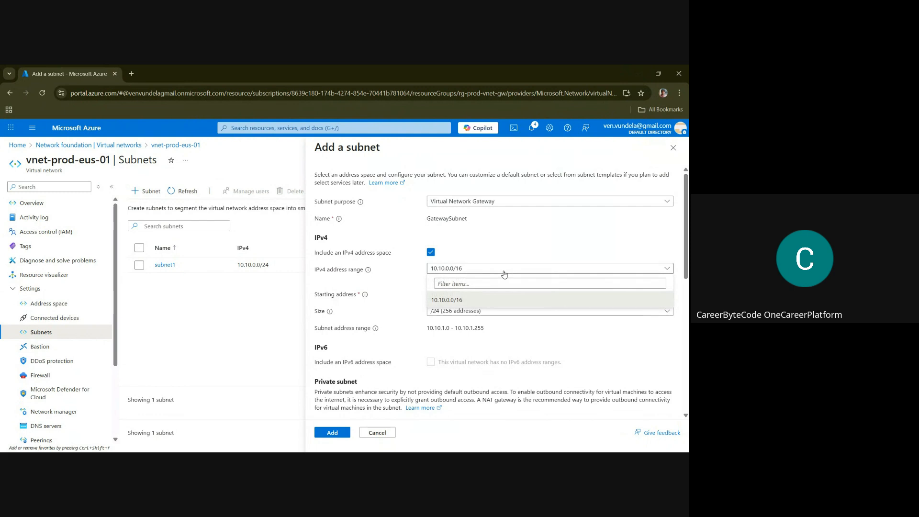
click(503, 271)
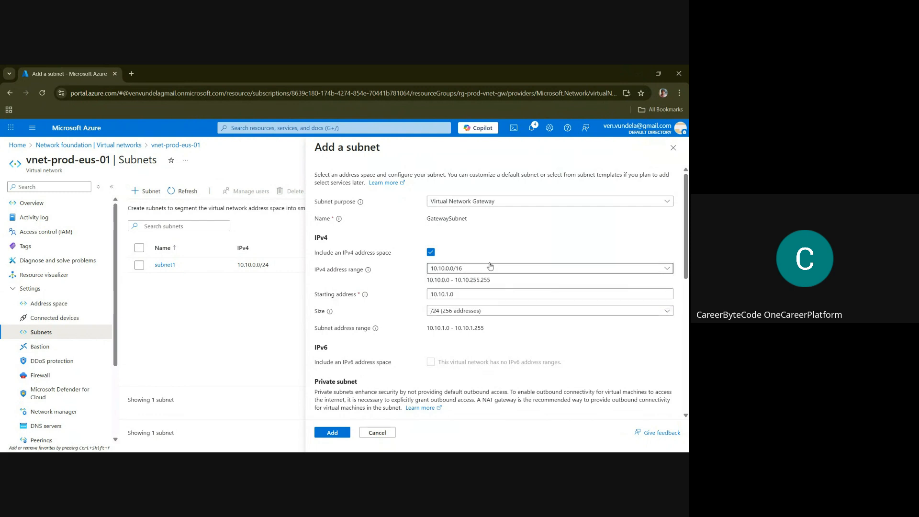
click(455, 312)
click(465, 228)
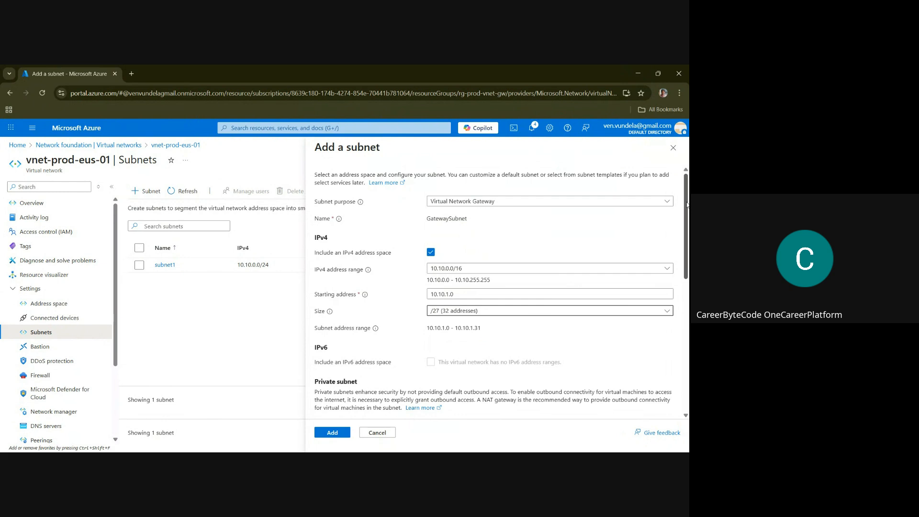
scroll(471, 406, down, 2)
click(339, 438)
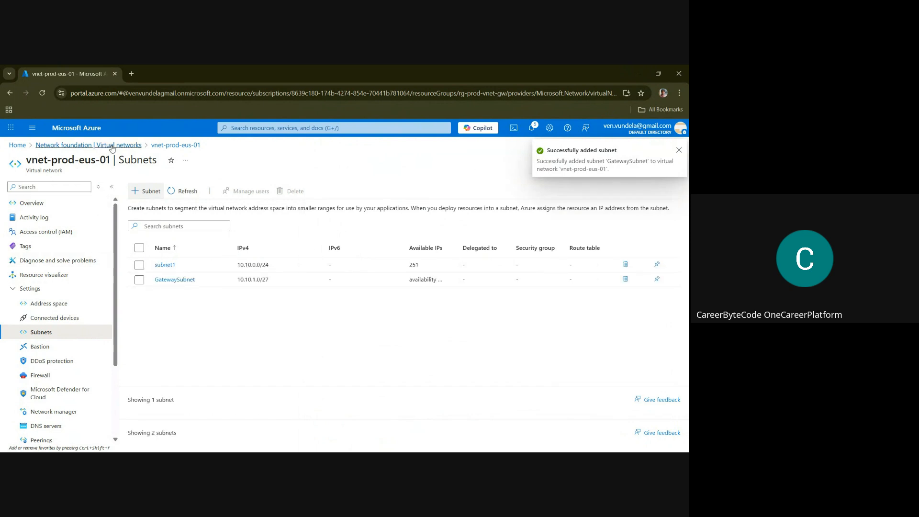
Return to the Virtual networks list and open the subnets of vnet-prod-wus-01
click(88, 144)
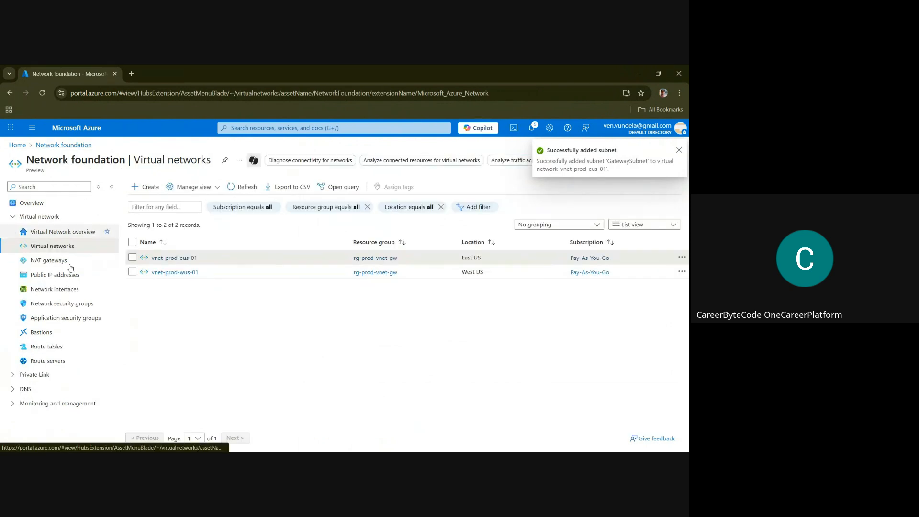
click(185, 273)
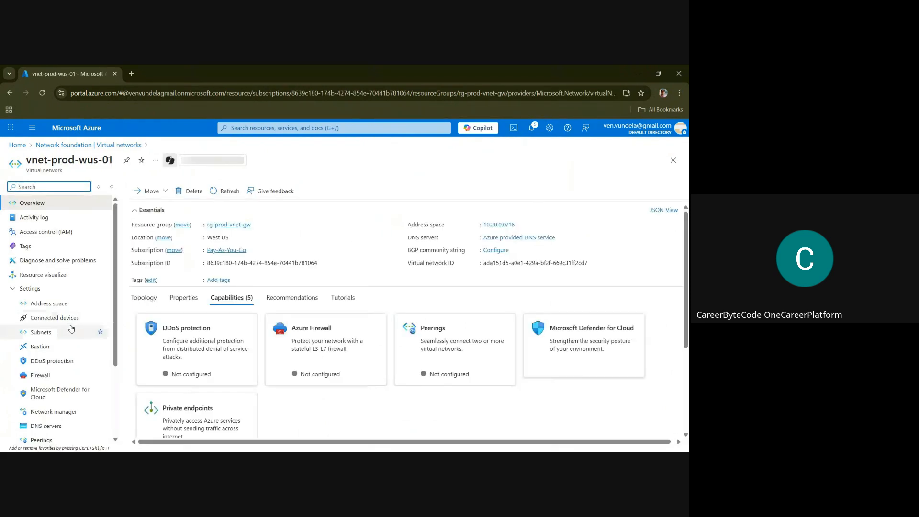
click(47, 337)
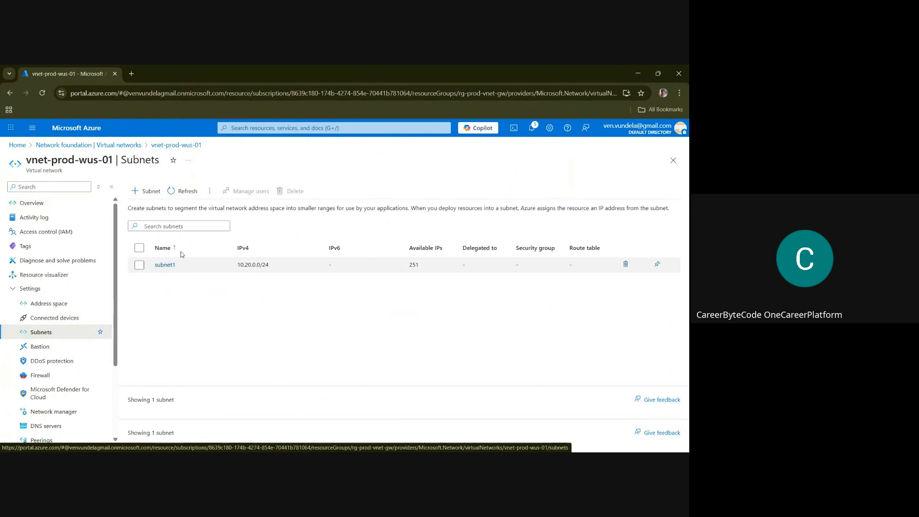
Add a subnet to vnet-prod-wus-01 with the Virtual Network Gateway purpose and a size of /27 (32 addresses)
click(146, 192)
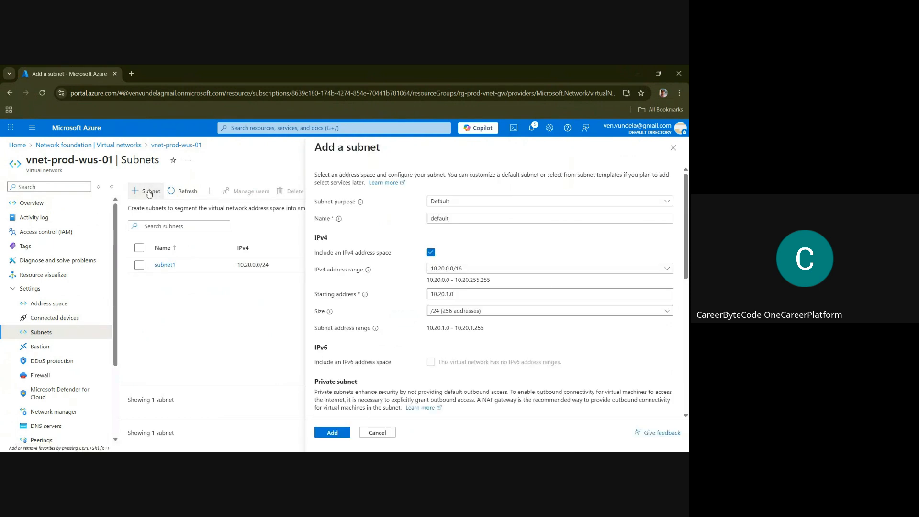
click(457, 200)
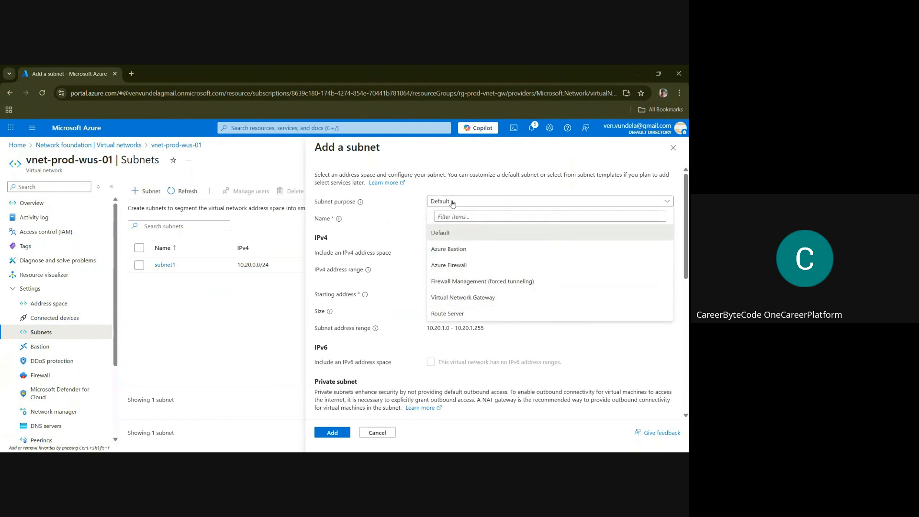
click(471, 297)
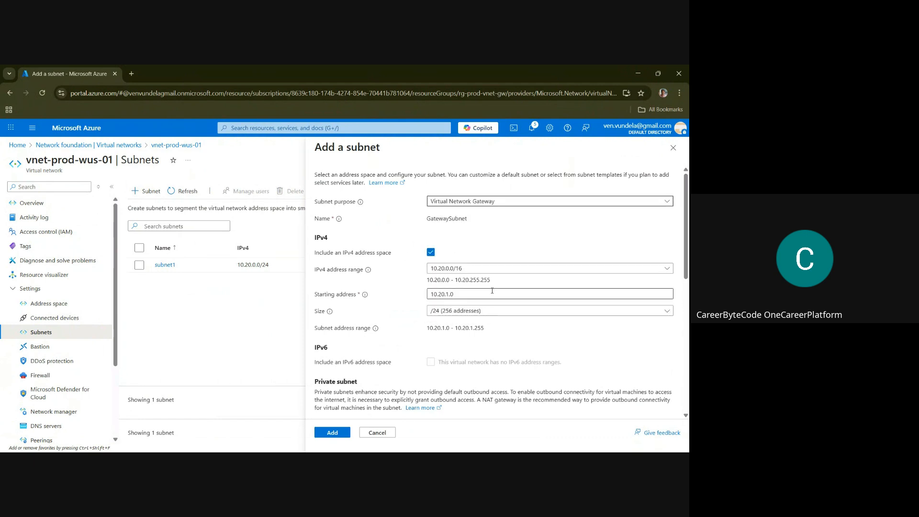
click(447, 312)
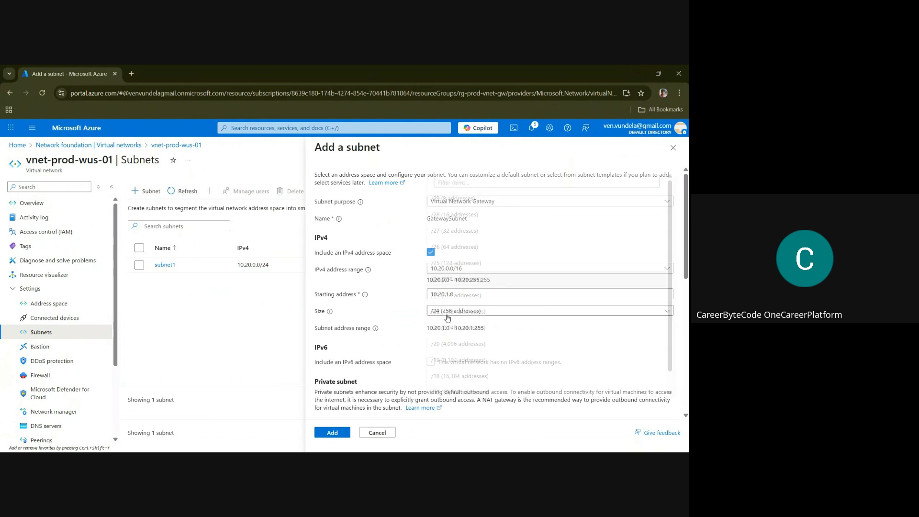
click(450, 229)
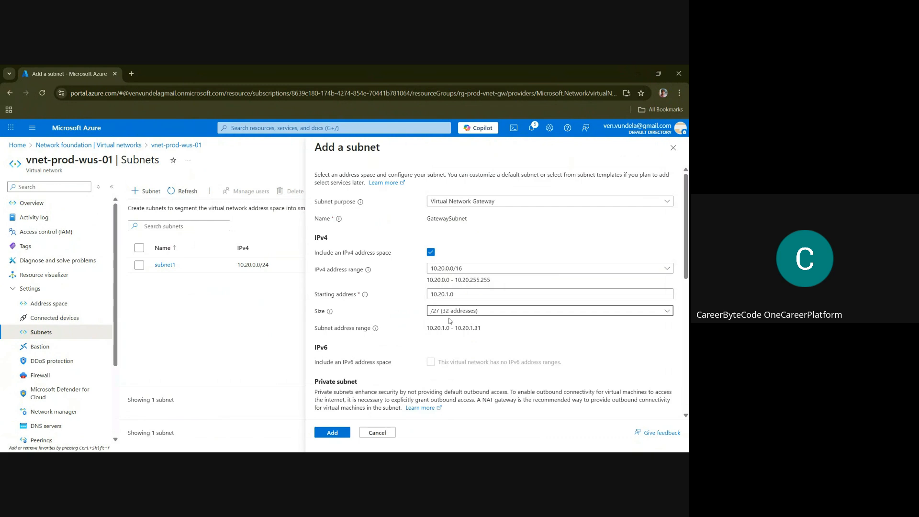
click(332, 433)
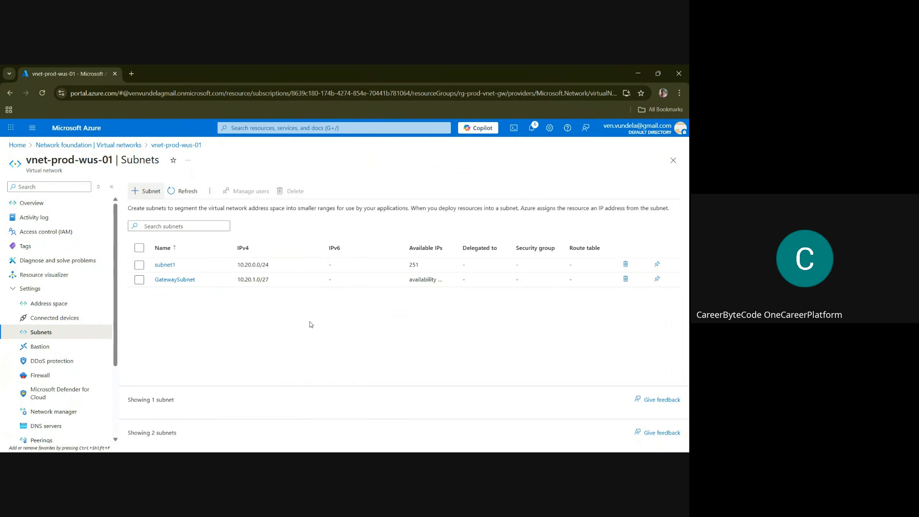
Search for the Virtual network gateways service and open its list of VPN gateways
click(263, 129)
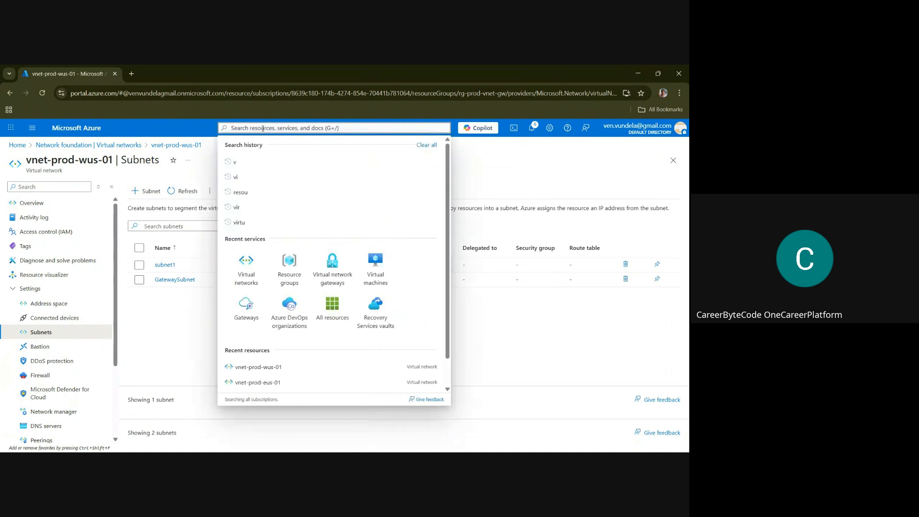
text(virutal)
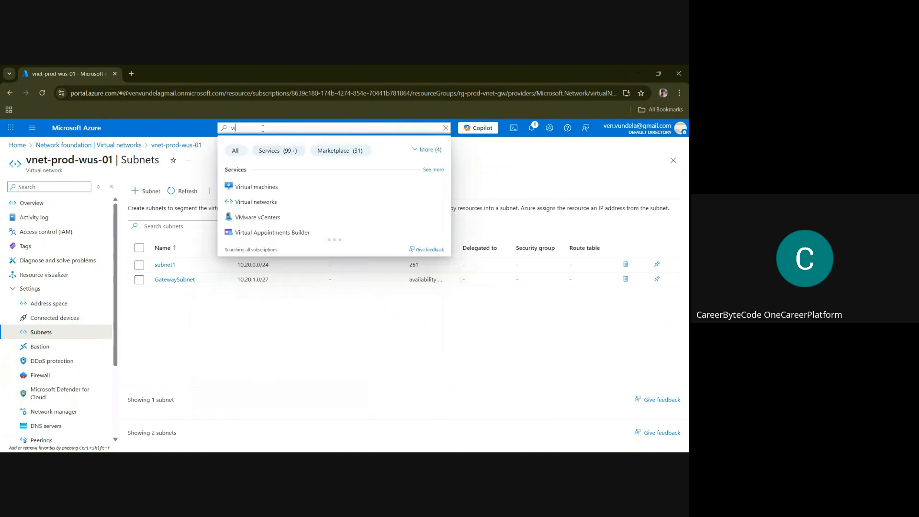
key(BackSpace)
key(BackSpace)
key(BackSpace)
key(BackSpace)
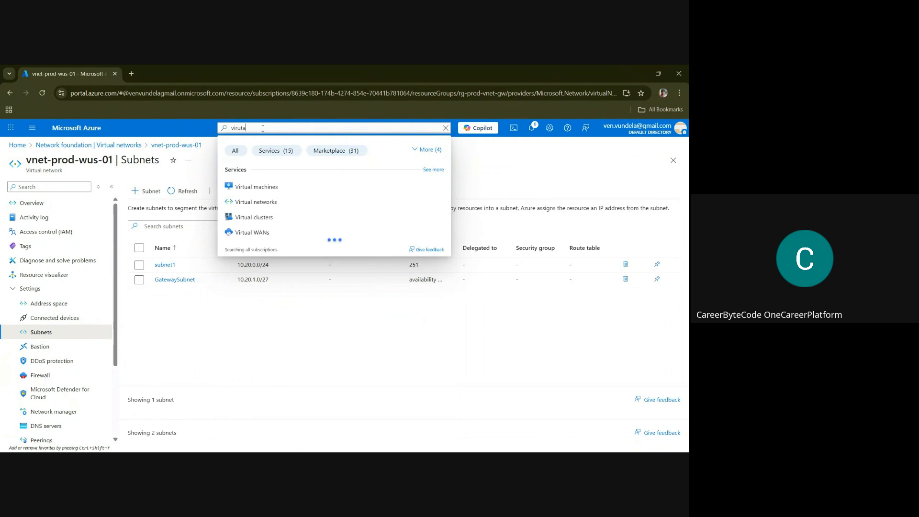
text(tual network gat)
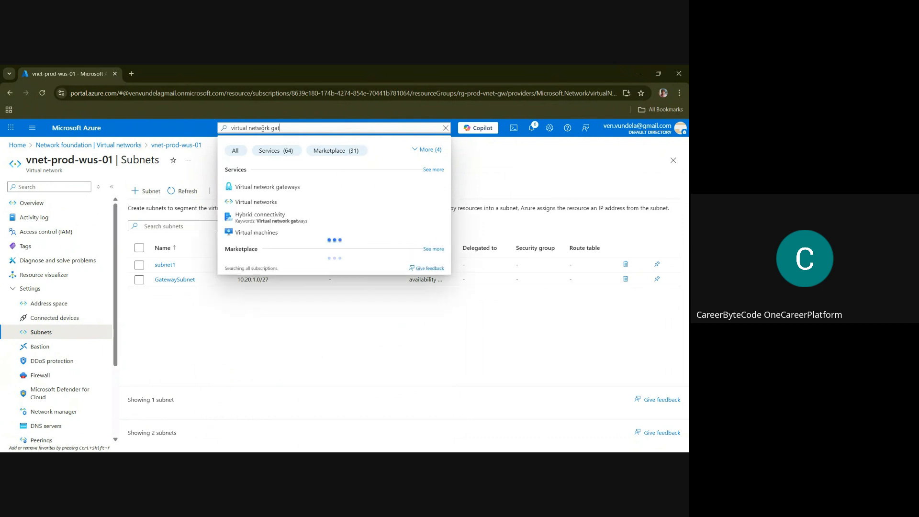
click(277, 189)
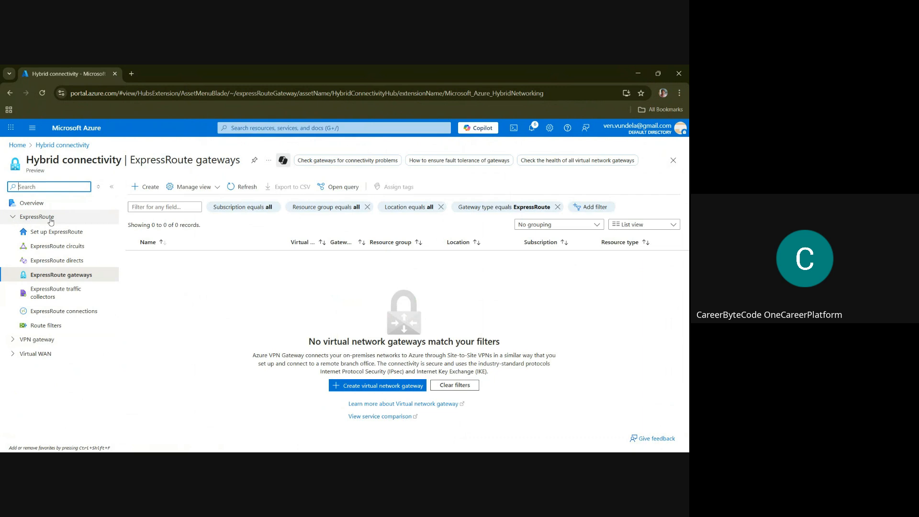
click(21, 342)
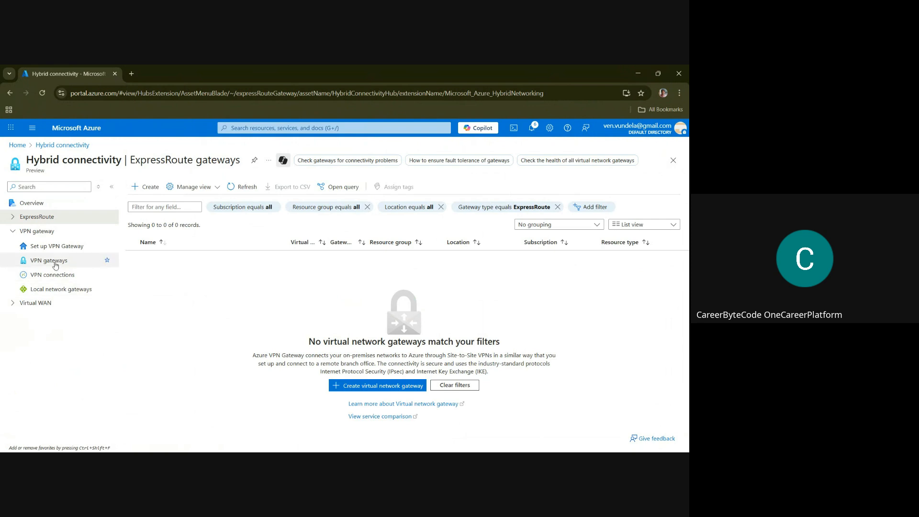
click(46, 264)
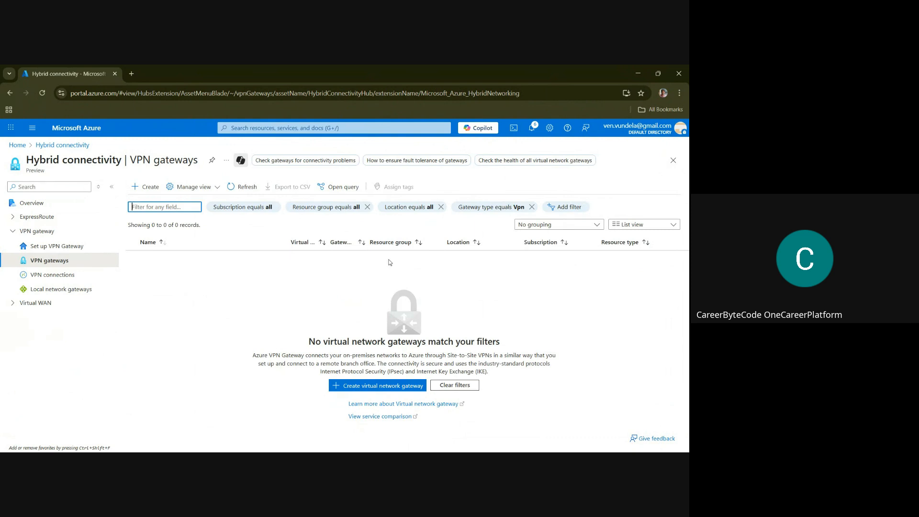
Start a new virtual network gateway and name it vngw-prod-eus-01
click(147, 189)
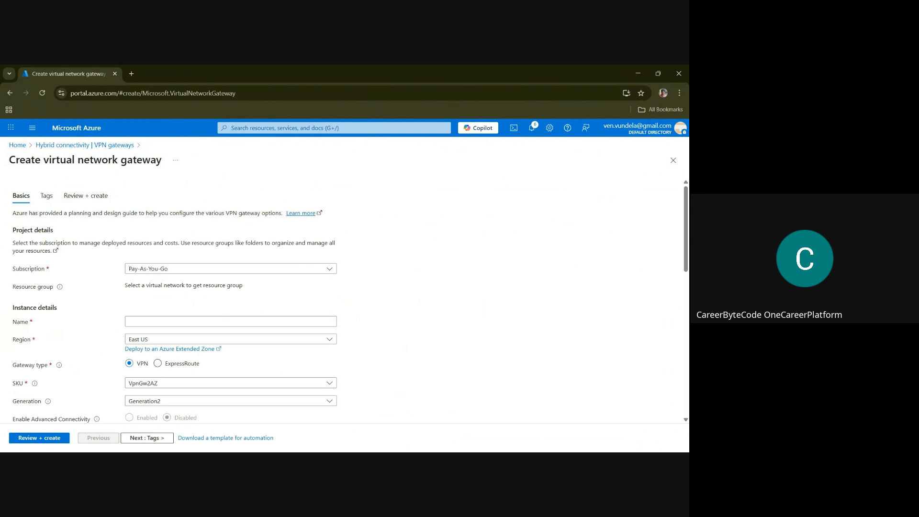
mouse_move(686, 196)
mouse_down()
mouse_move(687, 219)
mouse_move(686, 206)
mouse_up()
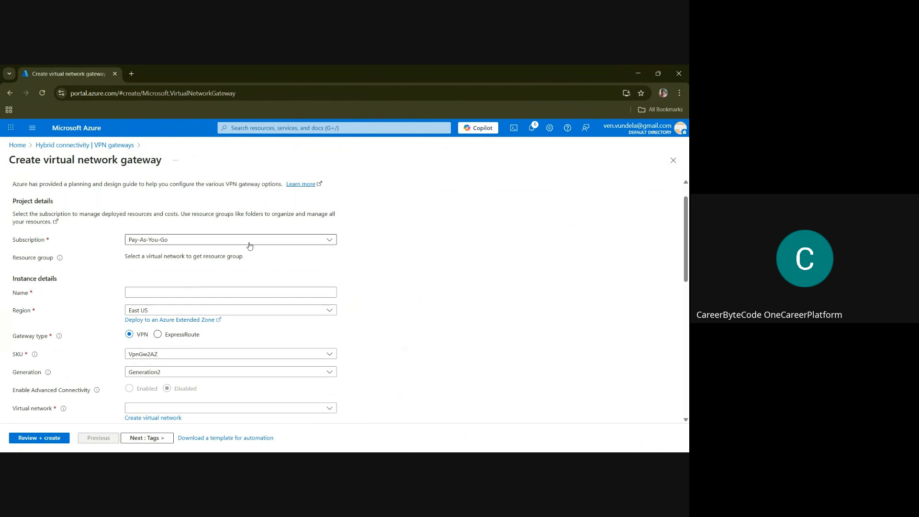
click(138, 294)
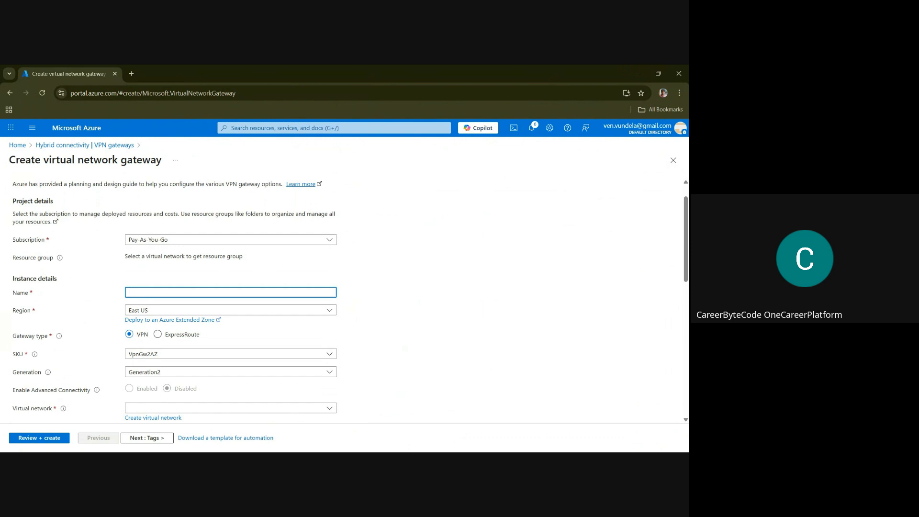
key(alt+Tab)
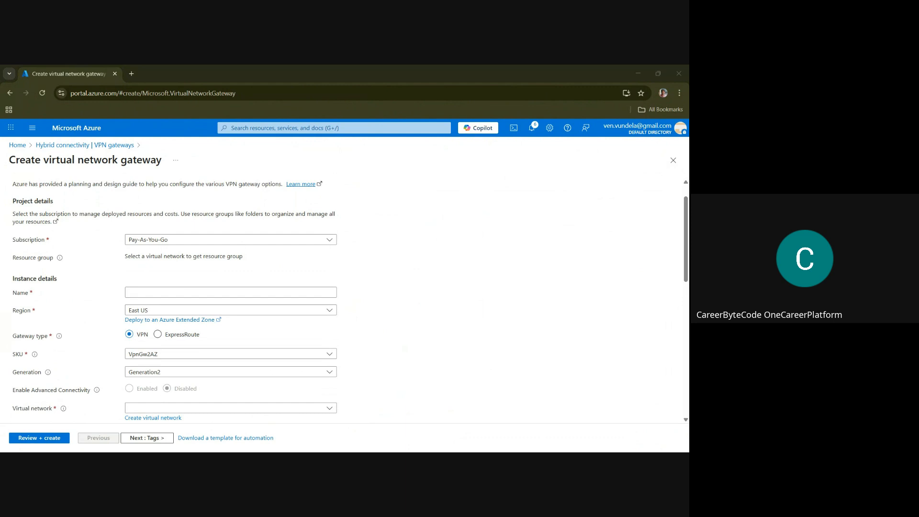
click(137, 293)
text(vngw-prod-eus-01)
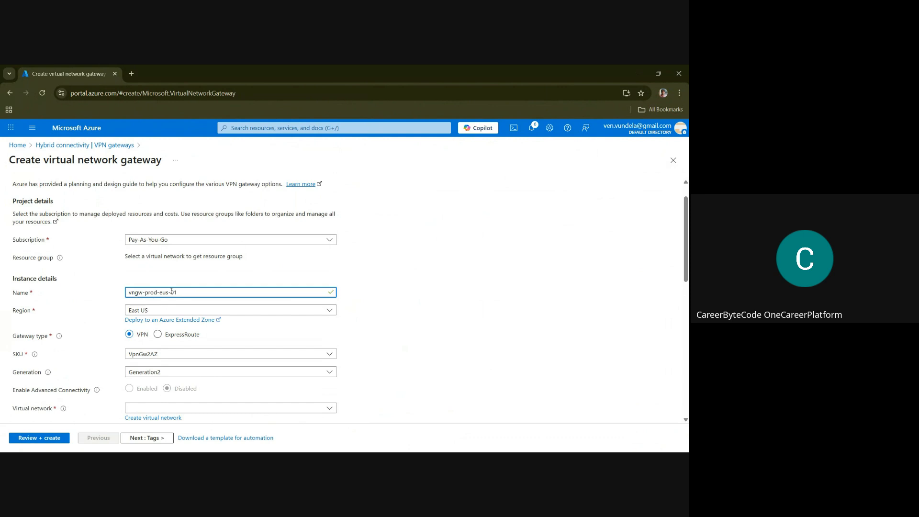
drag(180, 291, 109, 296)
click(142, 292)
double_click(149, 292)
double_click(164, 292)
Set the SKU of the gateway vngw-prod-eus-01 to VpnGw1 with Generation1
click(146, 354)
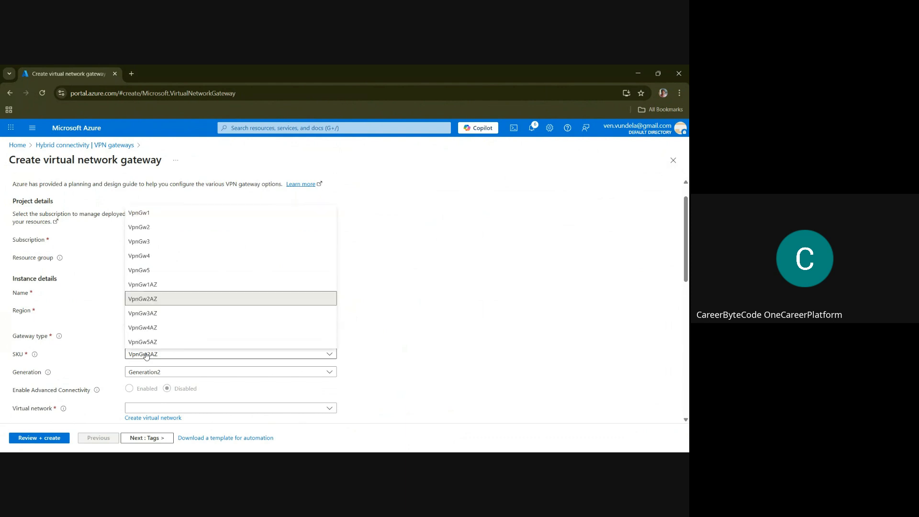
click(139, 214)
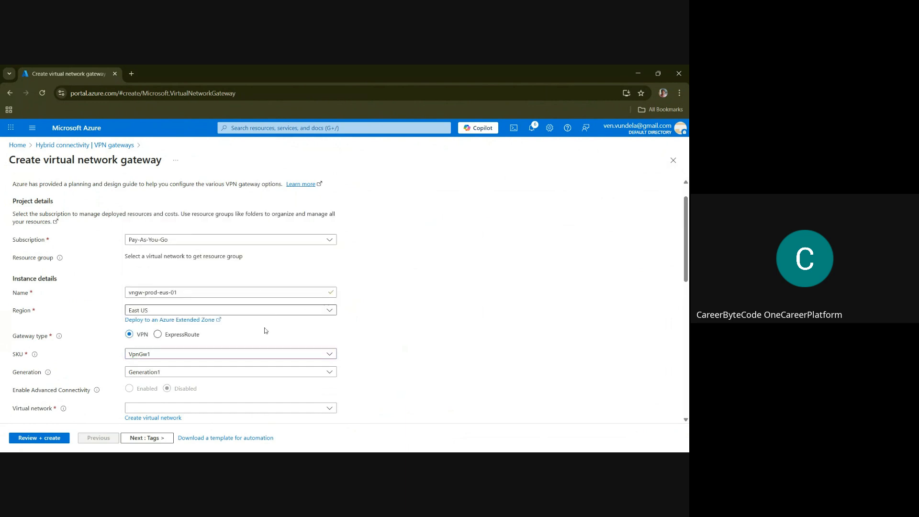
click(216, 374)
click(217, 377)
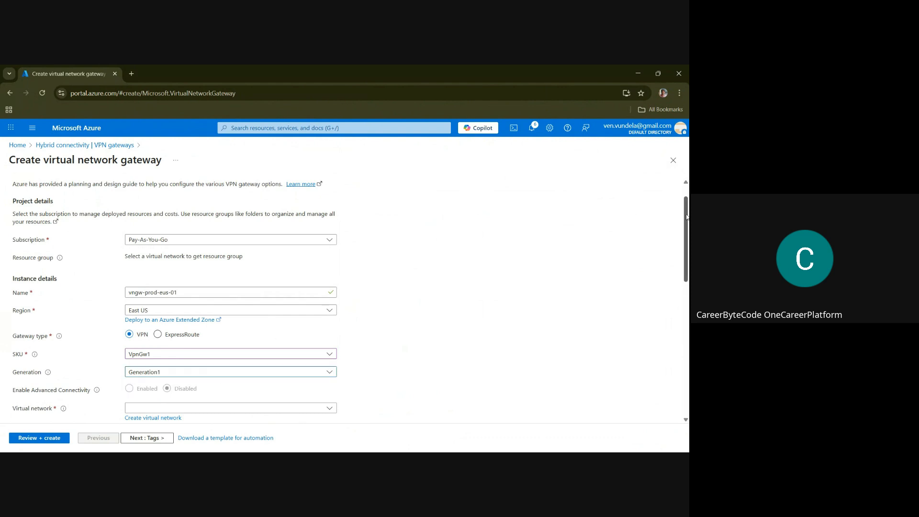
Associate the new gateway with the virtual network vnet-prod-eus-01
drag(686, 217, 686, 270)
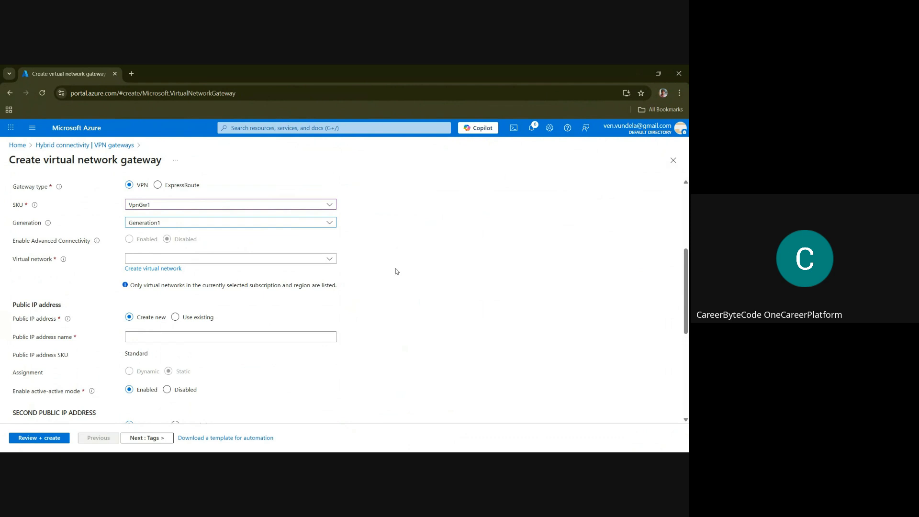
click(329, 261)
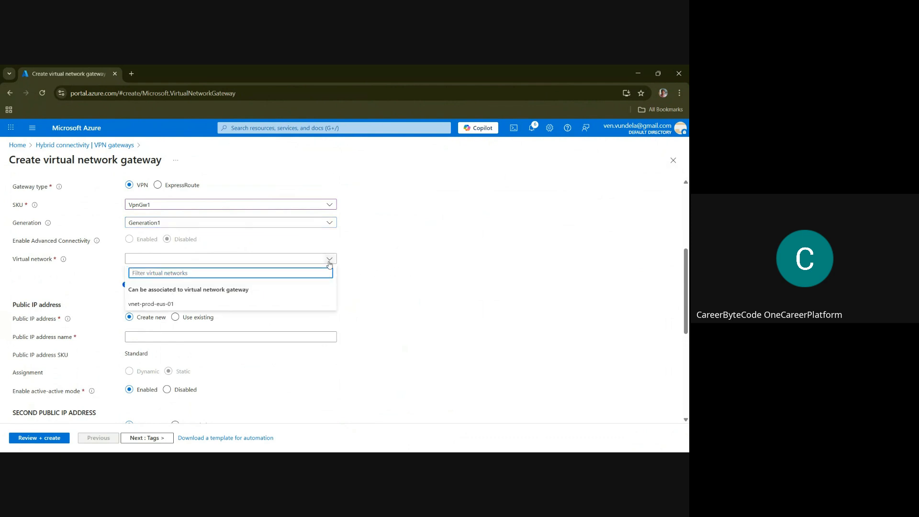
click(189, 304)
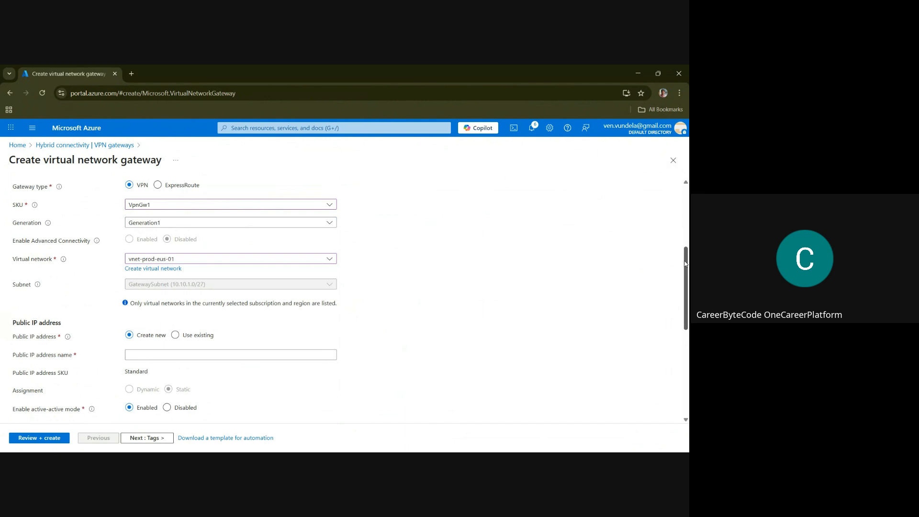
Name the gateway's new public IP address vngw-prod-eus-pip-01
drag(685, 264, 686, 289)
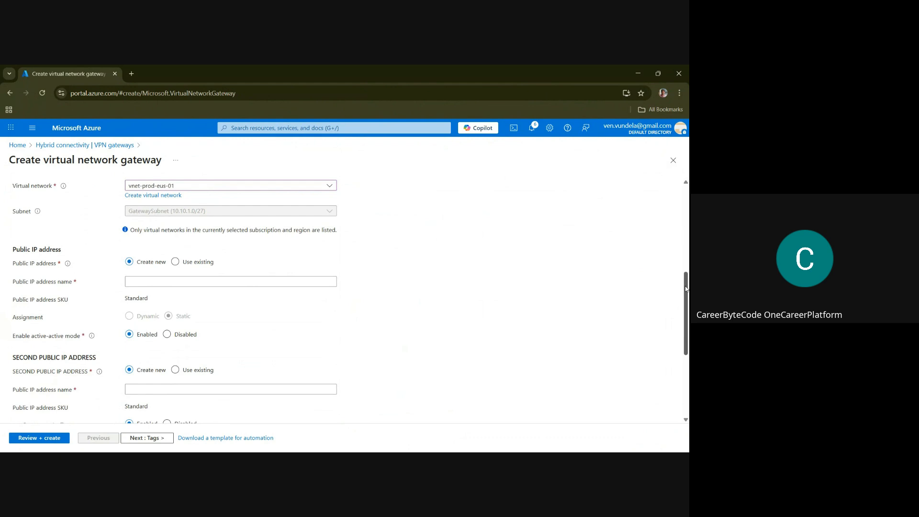
click(142, 282)
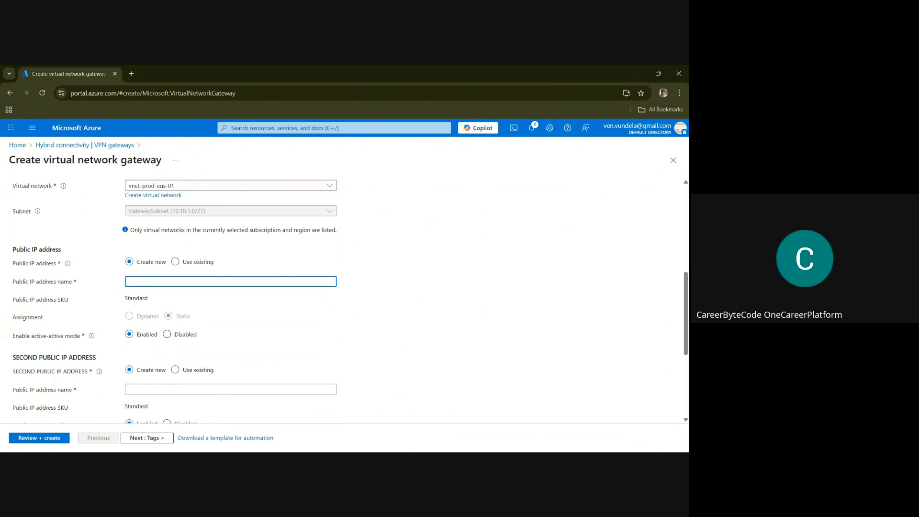
key(alt+Tab)
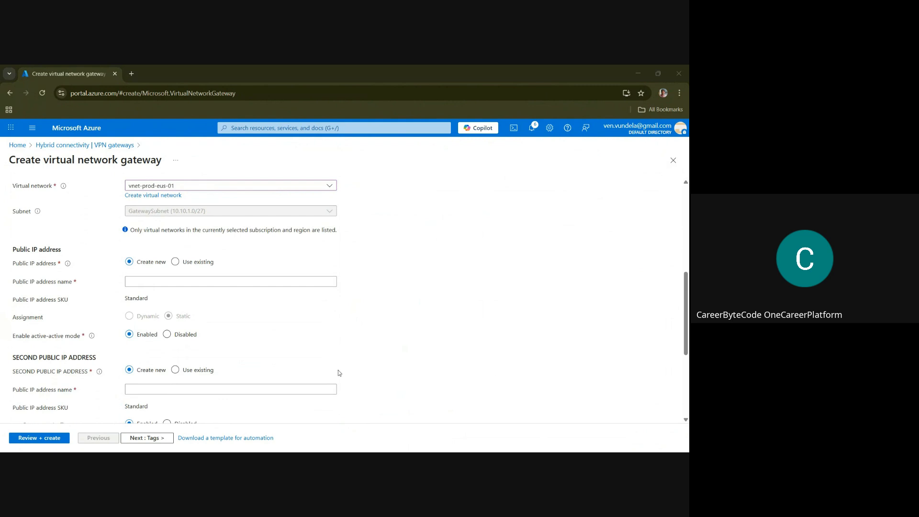
click(165, 282)
text(vngw-prod-eus-pip-01)
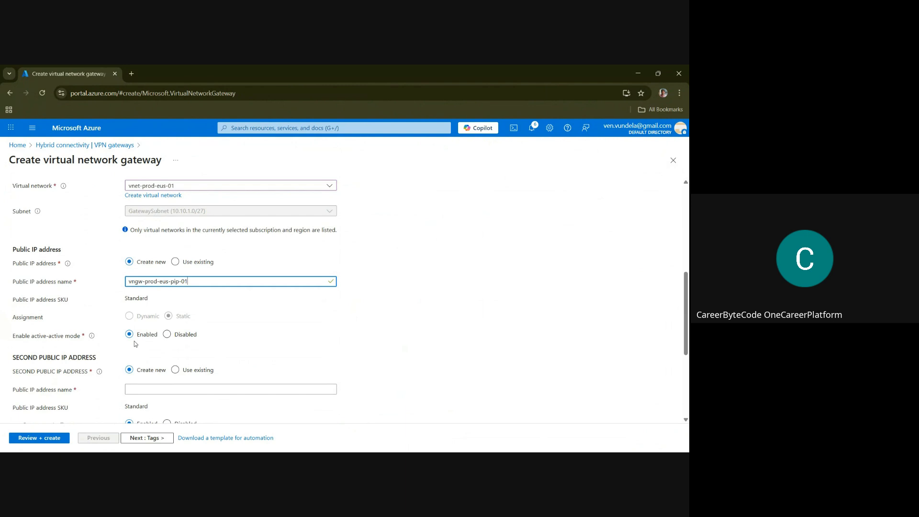
Disable active-active mode and BGP for the gateway, and proceed to the review of its configuration
click(167, 334)
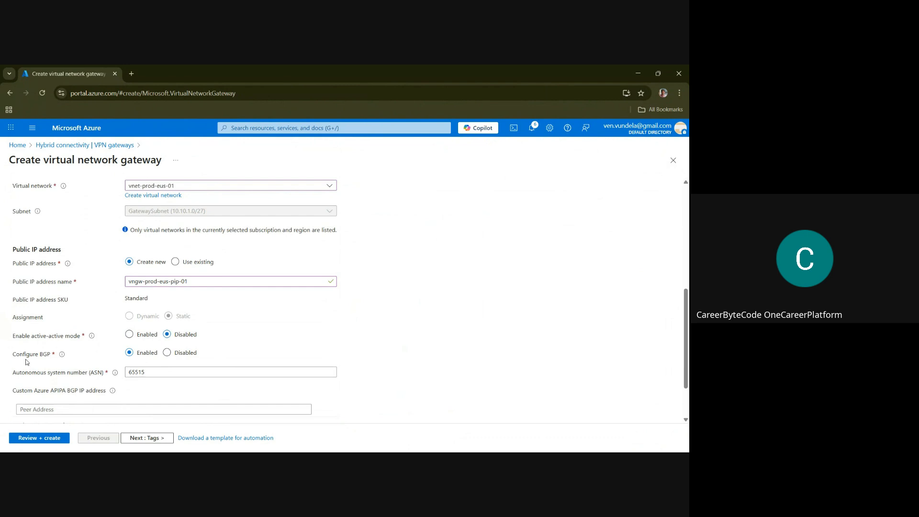
click(167, 353)
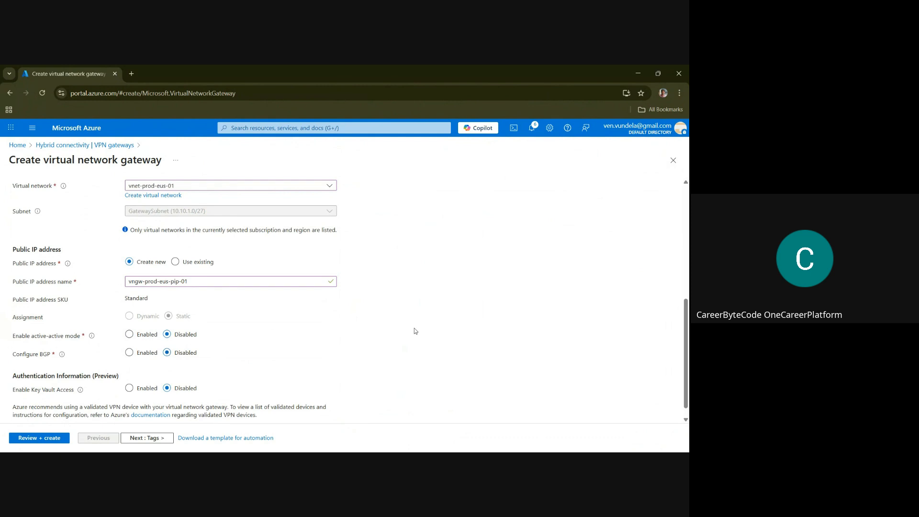
scroll(686, 308, down, 1)
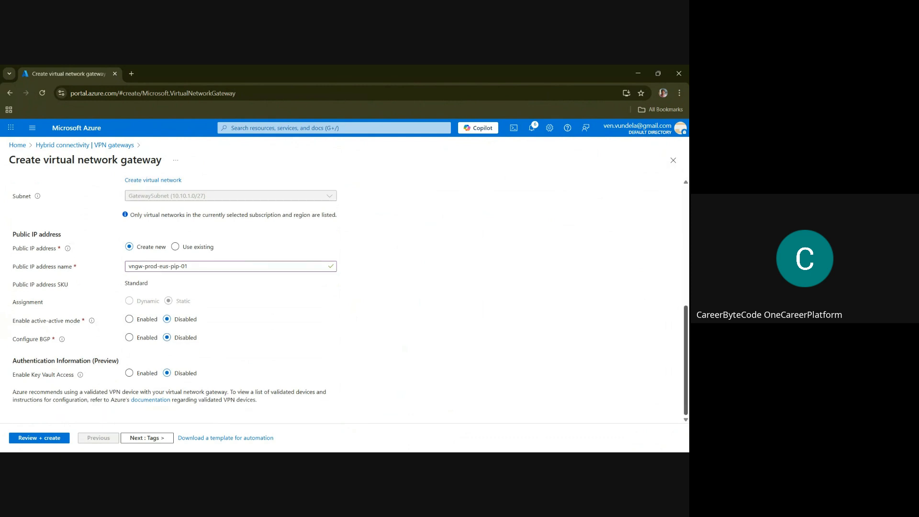
click(43, 438)
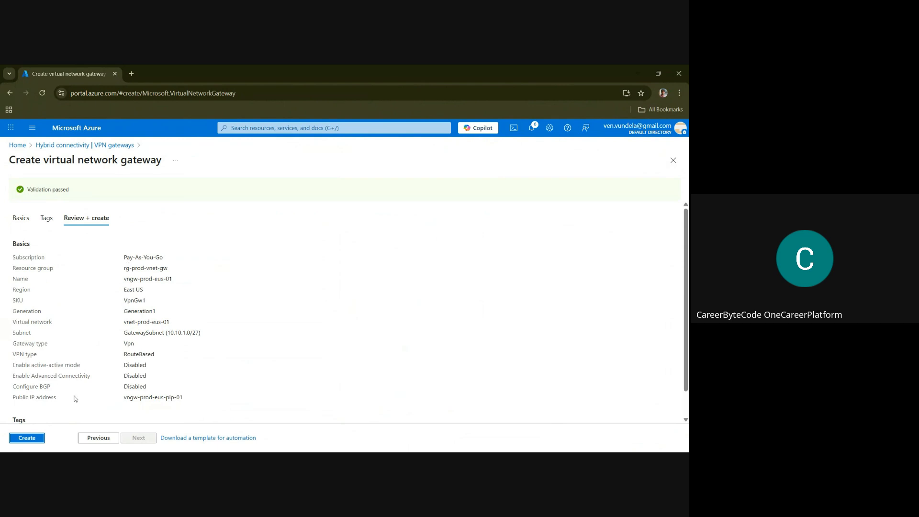
Deploy the reviewed gateway vngw-prod-eus-01 and start creating another VPN virtual network gateway
click(27, 438)
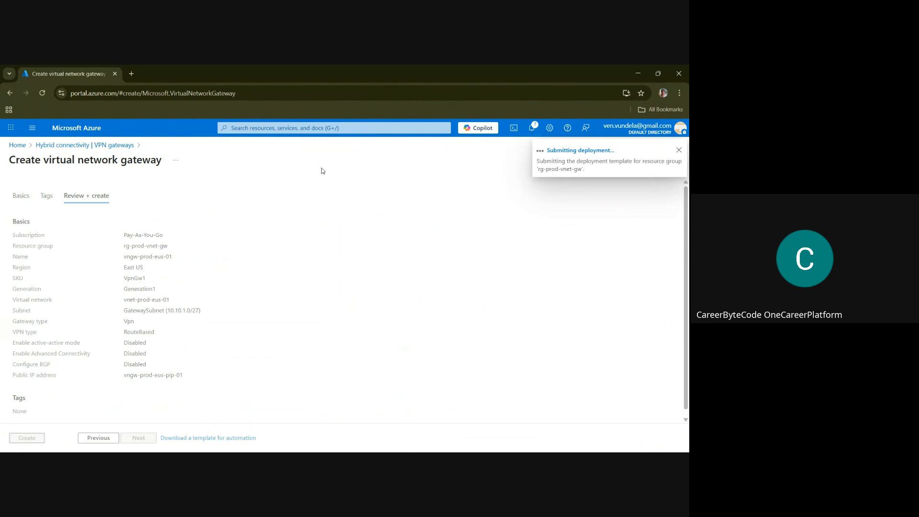
click(581, 151)
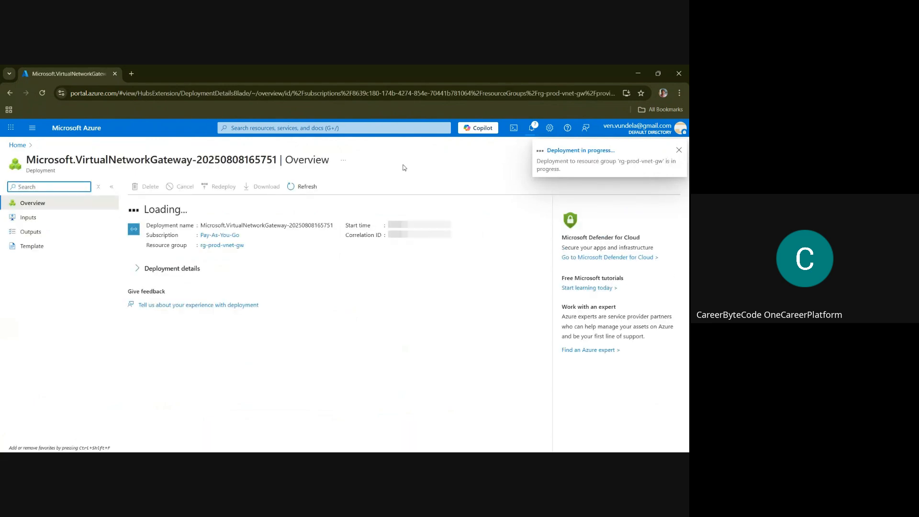
click(292, 128)
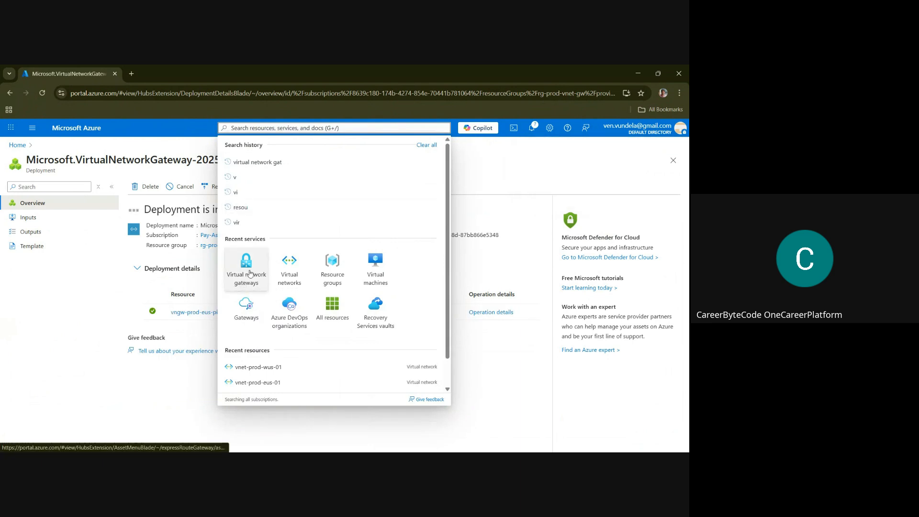
click(250, 273)
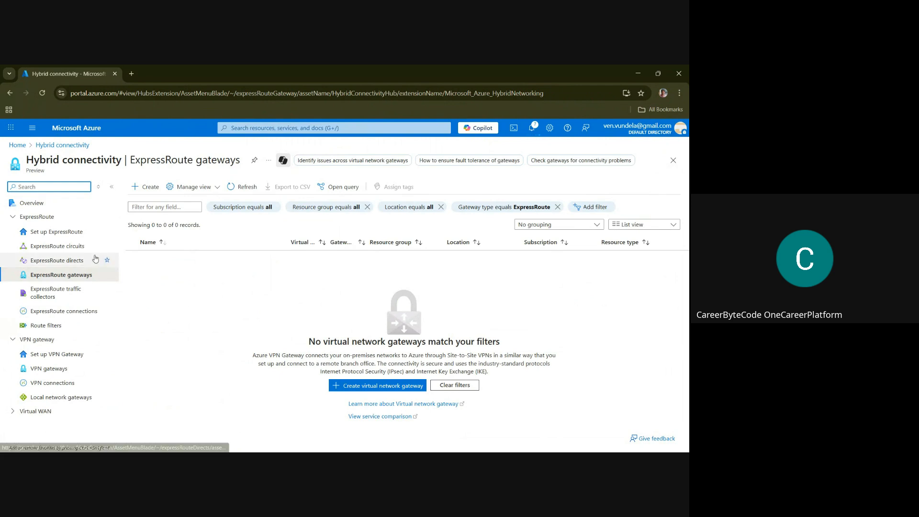
click(64, 372)
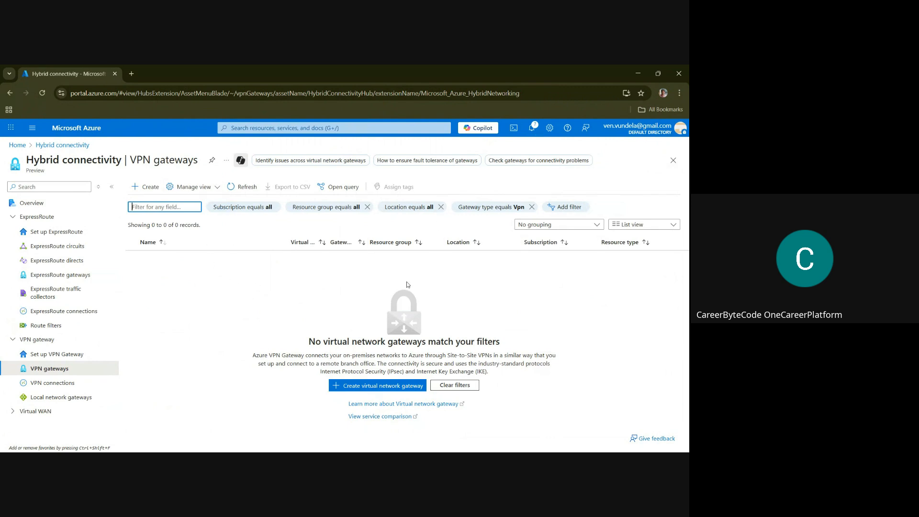
click(390, 386)
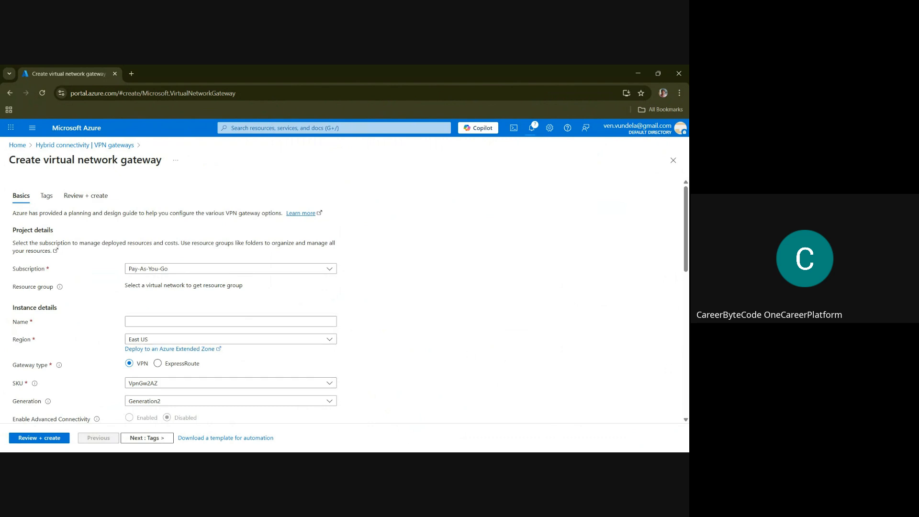
Name the new virtual network gateway vngw-prod-wus-01 and set its region to West US
key(alt+Tab)
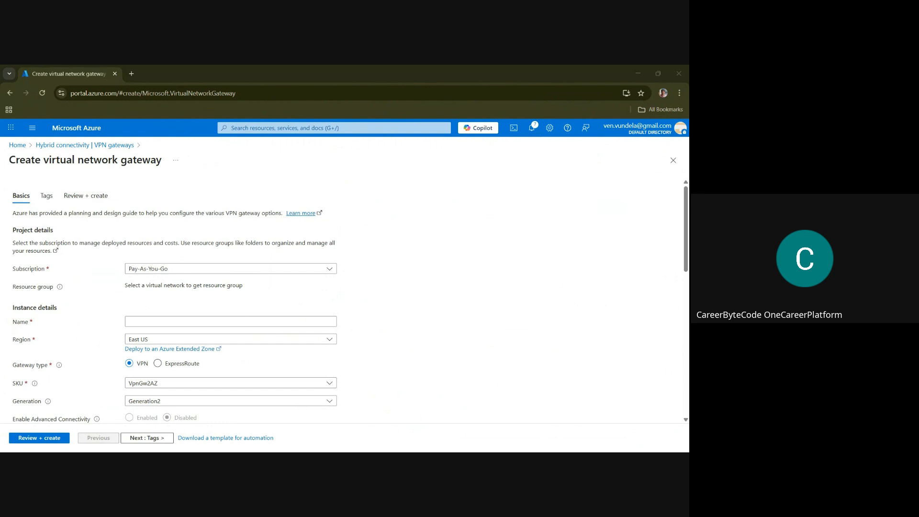
click(151, 322)
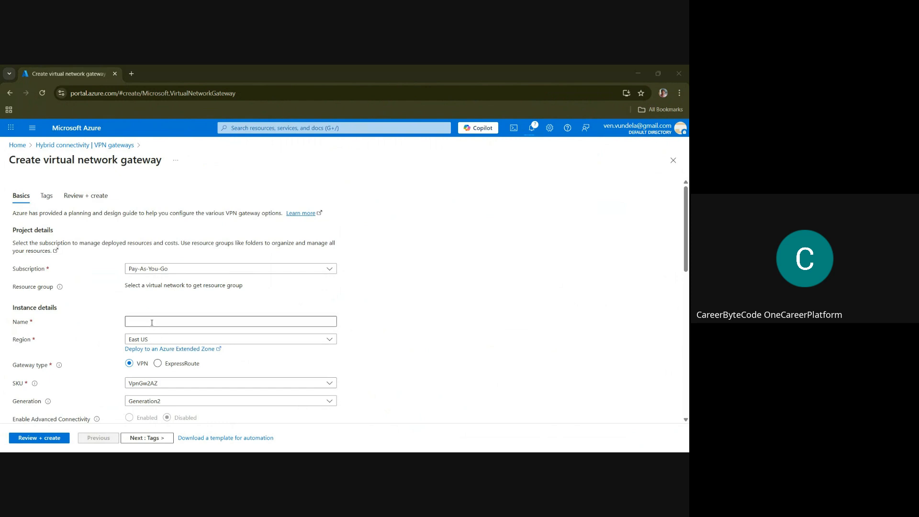
text(vngw-prod-wus-01)
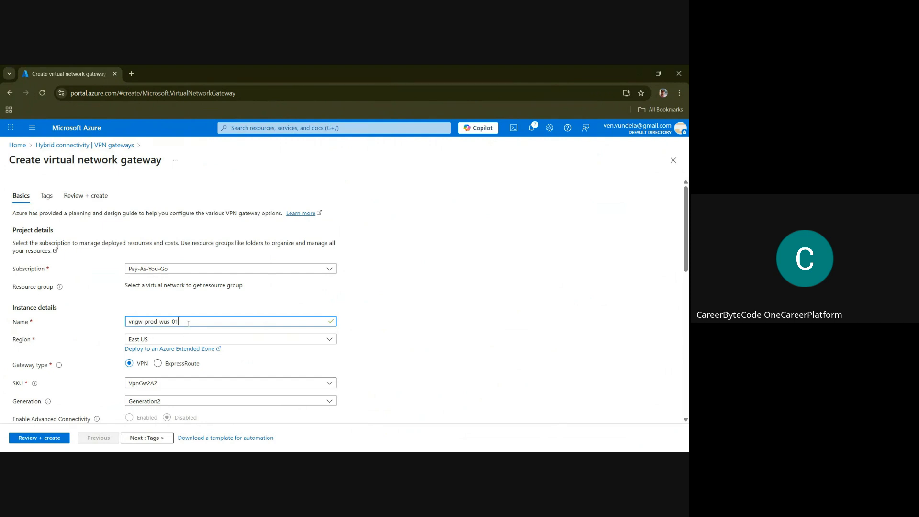
click(200, 340)
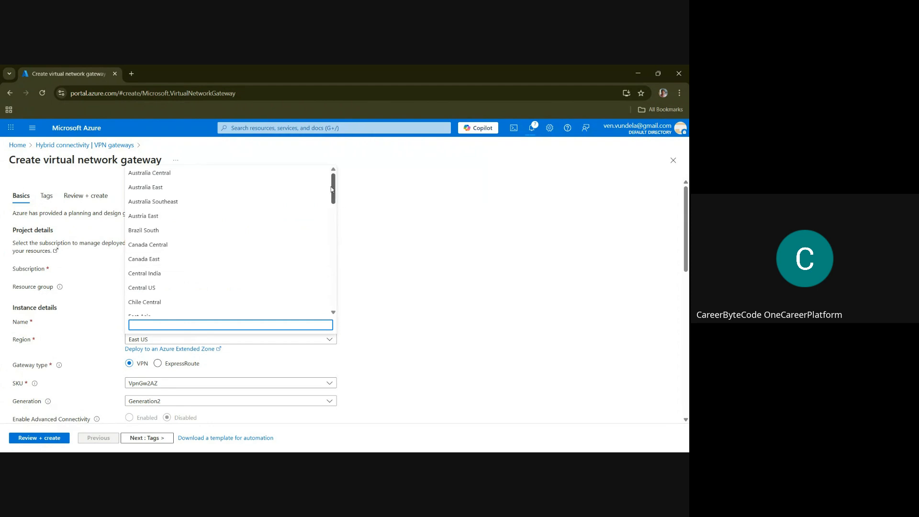
drag(333, 190, 352, 306)
click(197, 283)
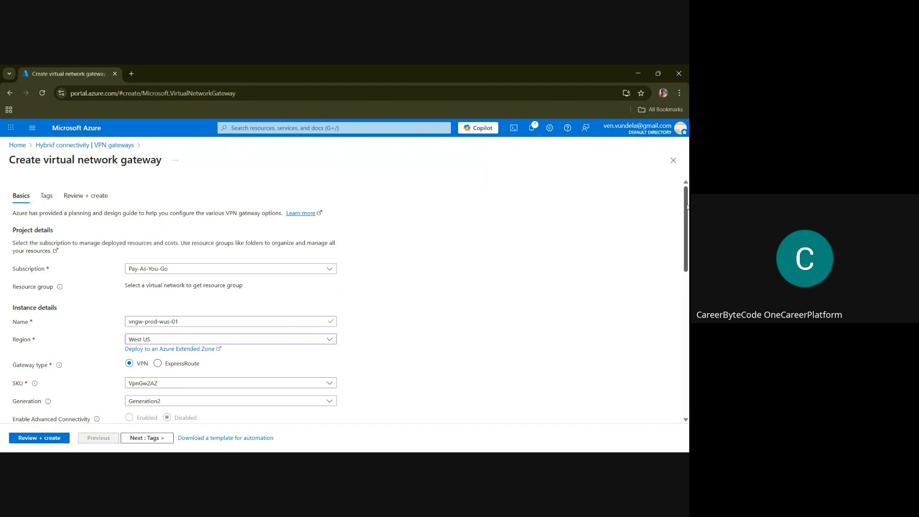
Set the SKU of the gateway vngw-prod-wus-01 to VpnGw1 and associate it with the virtual network vnet-prod-wus-01
scroll(687, 207, down, 1)
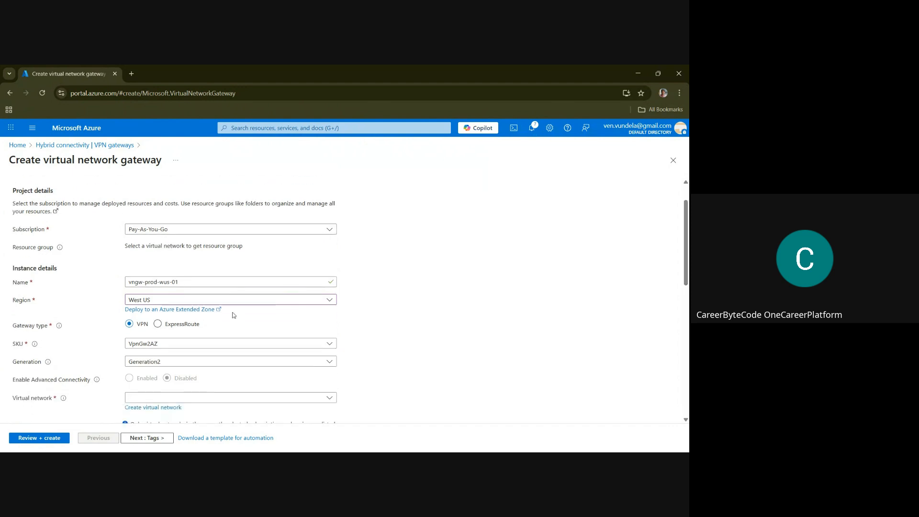
click(155, 348)
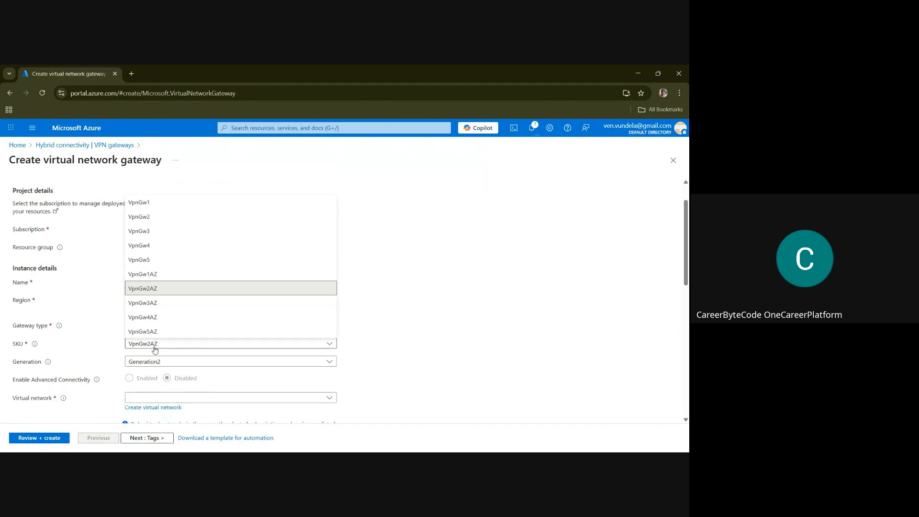
click(143, 202)
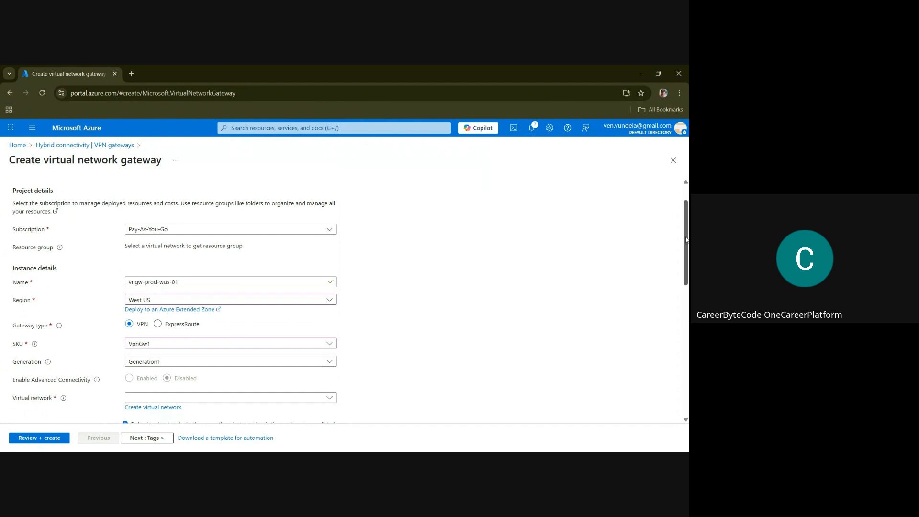
scroll(687, 241, down, 3)
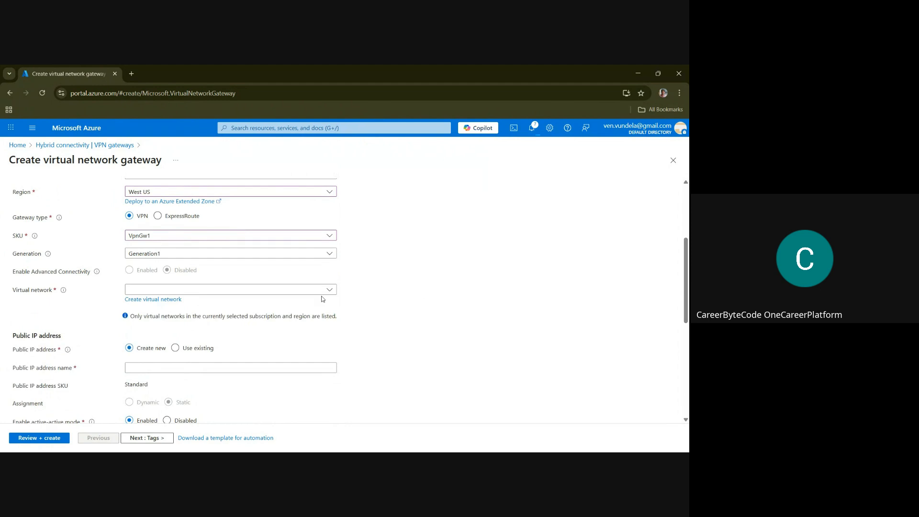
click(290, 290)
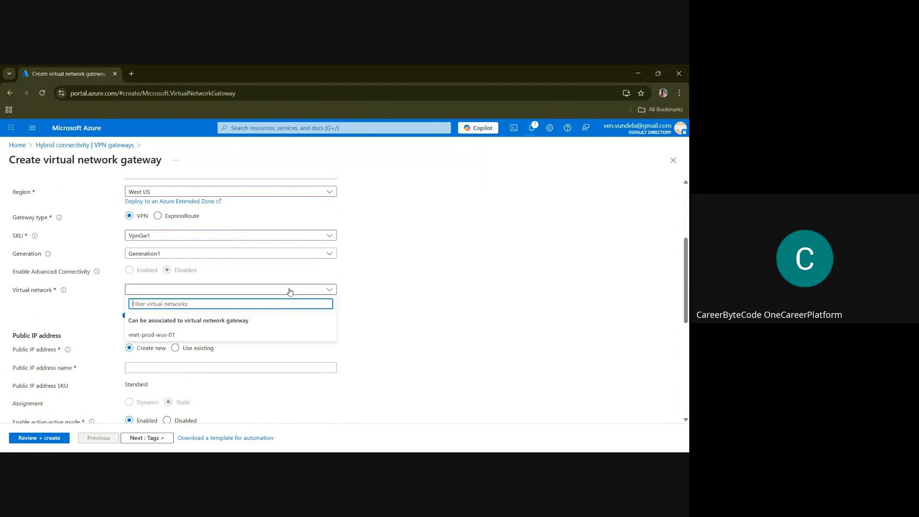
click(160, 335)
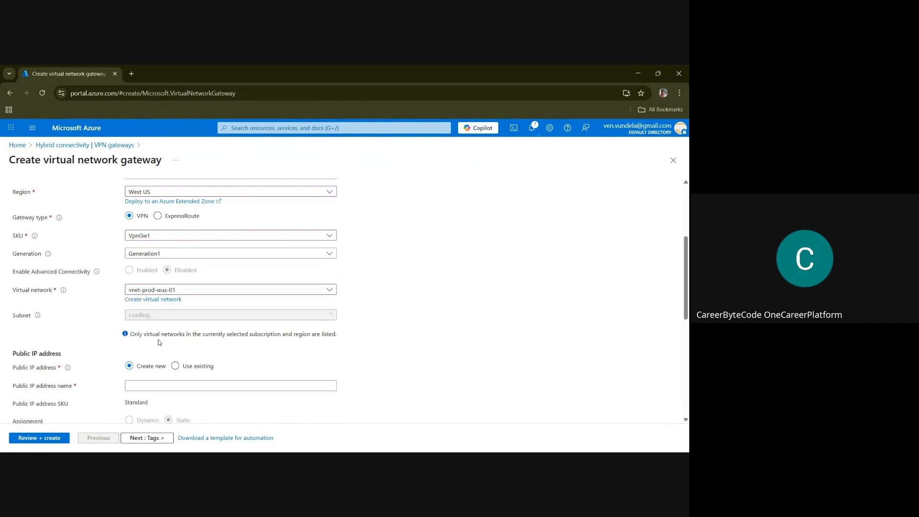
Name the West US gateway's new public IP address vngw-prod-wus-pip-01
click(151, 384)
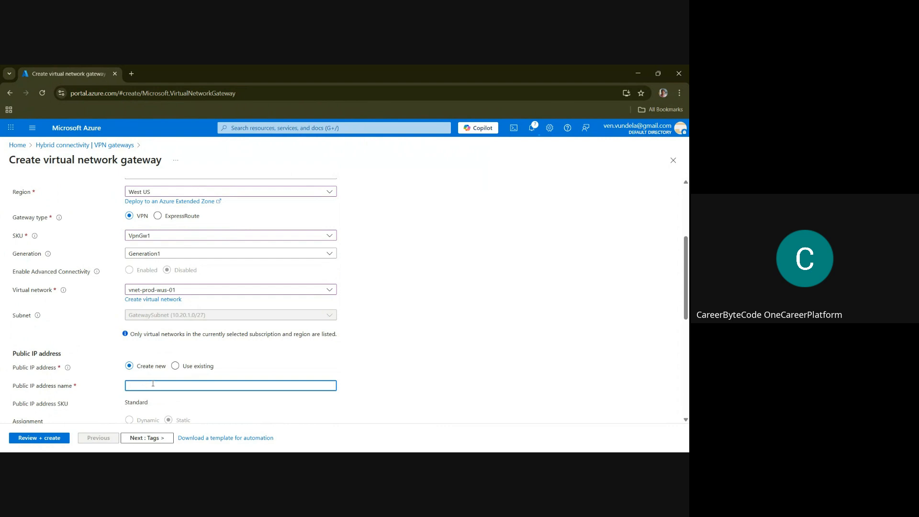
key(alt+Tab)
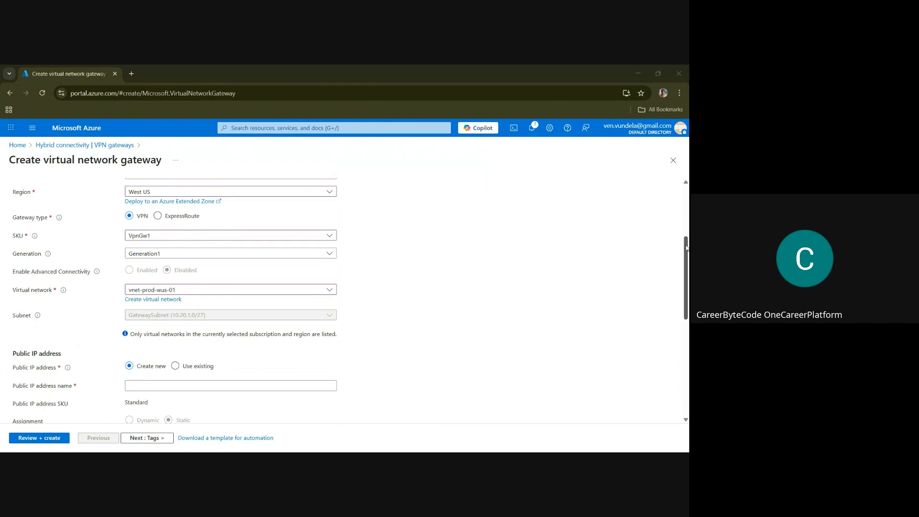
drag(686, 247, 686, 286)
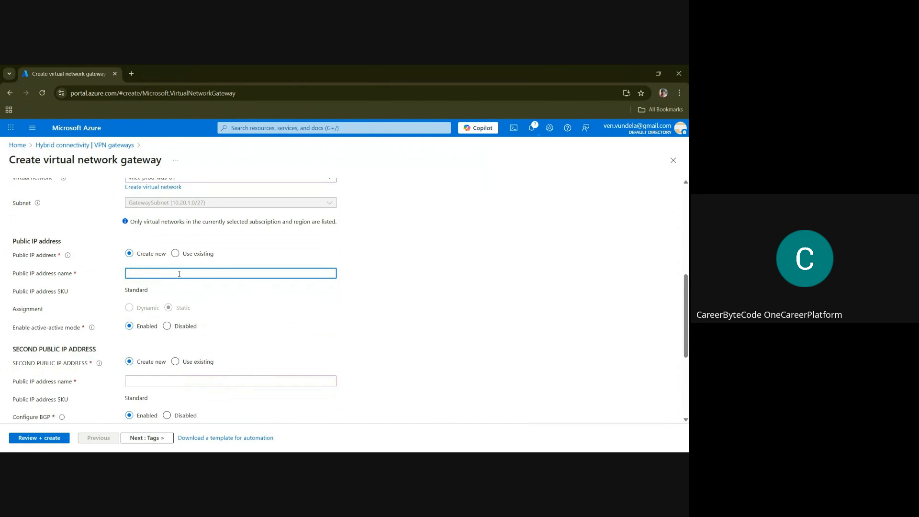
text(vngw-prod-wus-pip-01)
Disable active-active mode and BGP for the gateway vngw-prod-wus-01, and deploy it after validation
click(167, 326)
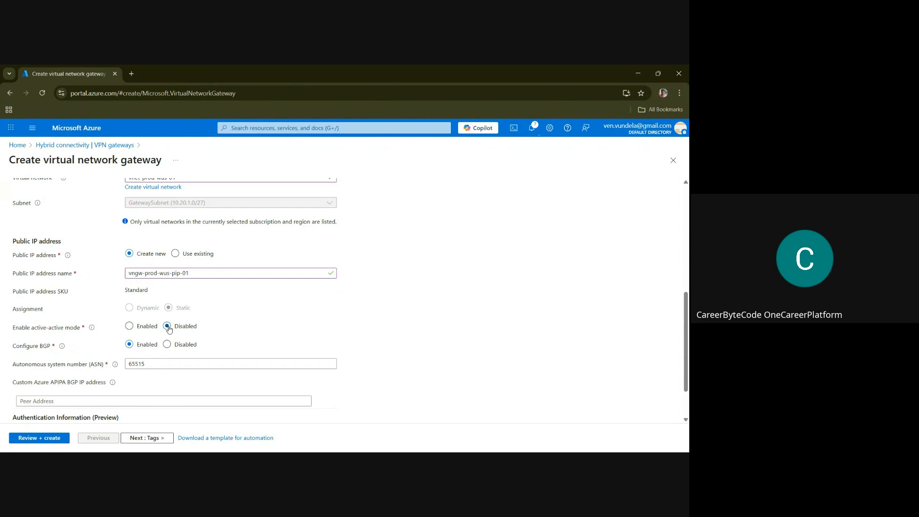
click(168, 345)
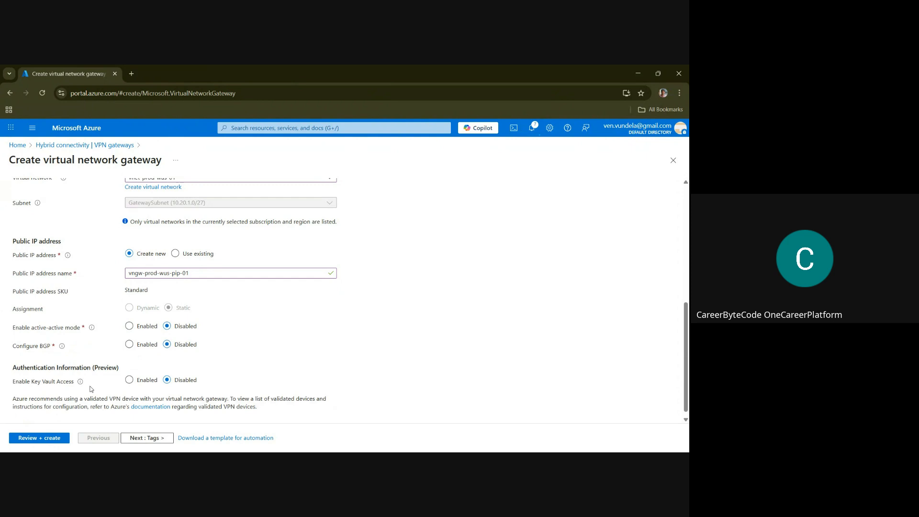
click(41, 437)
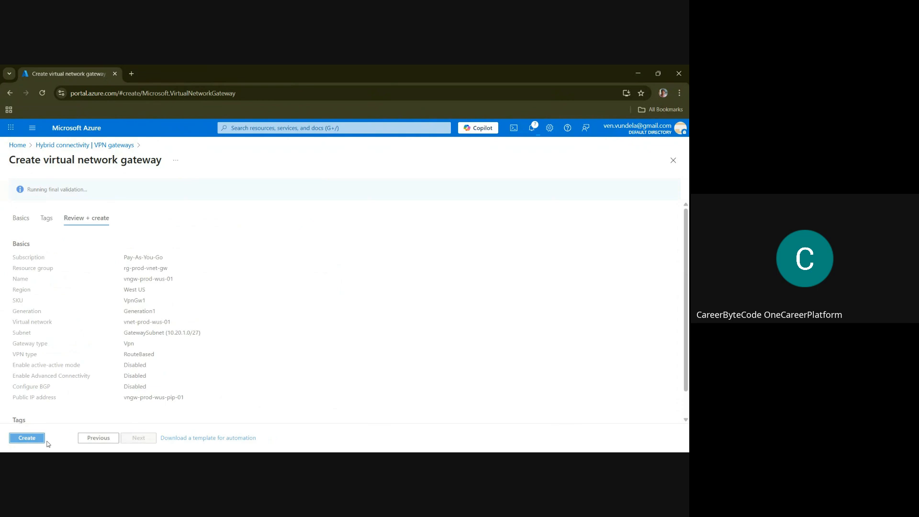
click(31, 439)
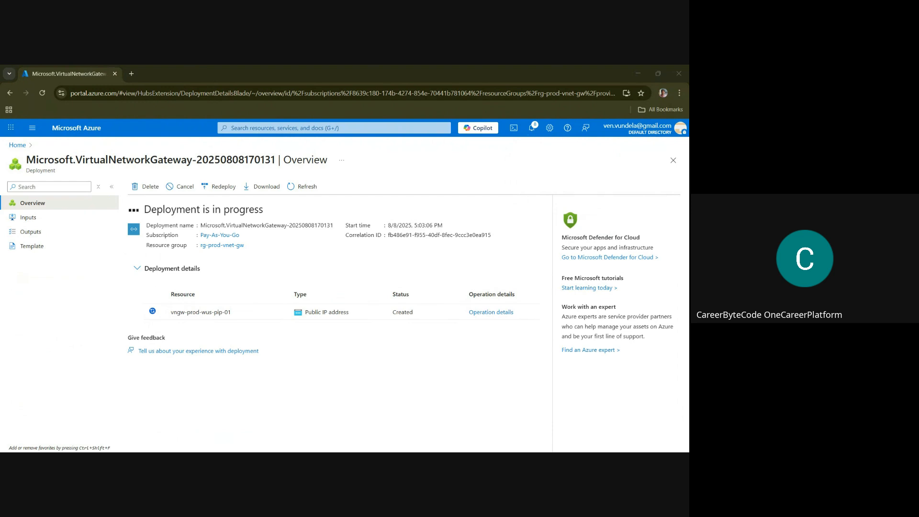
Find the virtual machines service and start creating a standard virtual machine
click(254, 128)
text(virt)
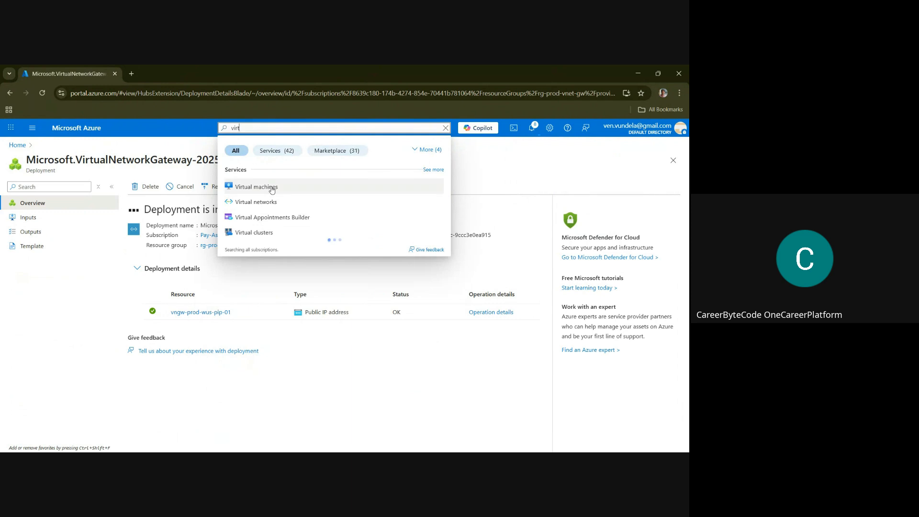
click(270, 191)
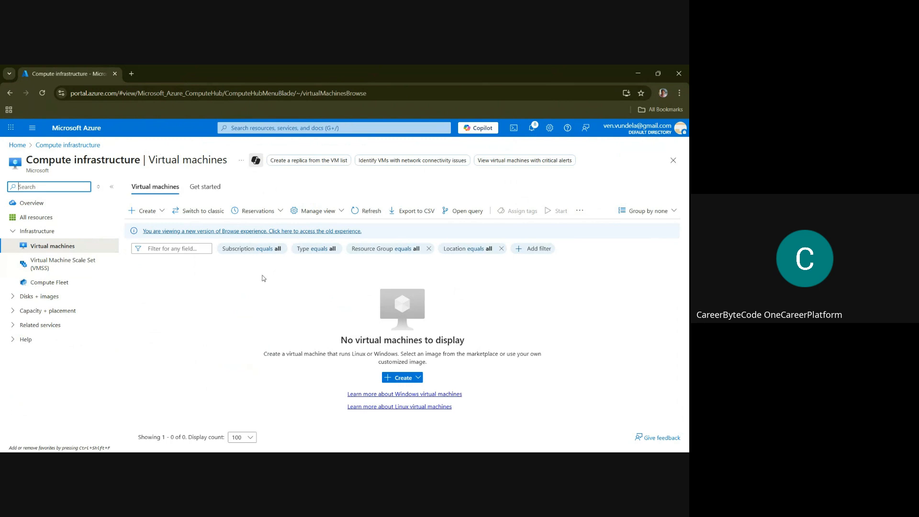
click(412, 384)
click(405, 379)
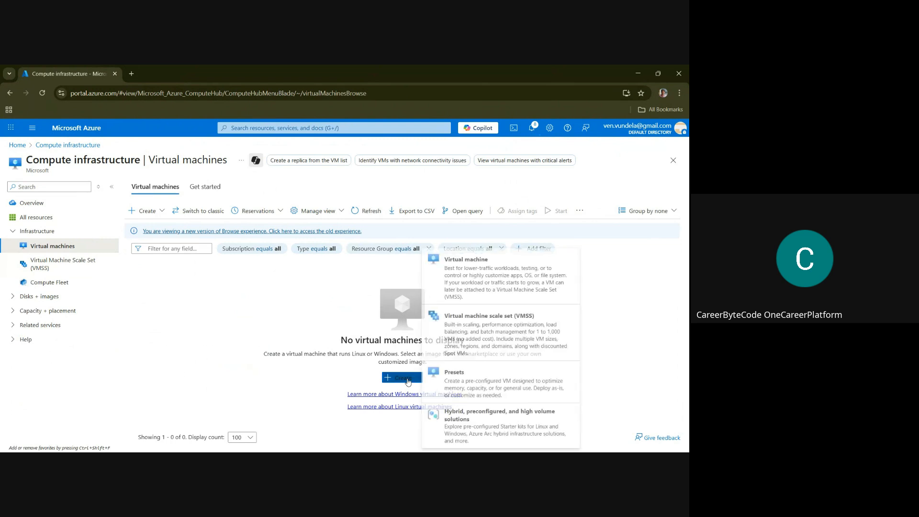
click(458, 270)
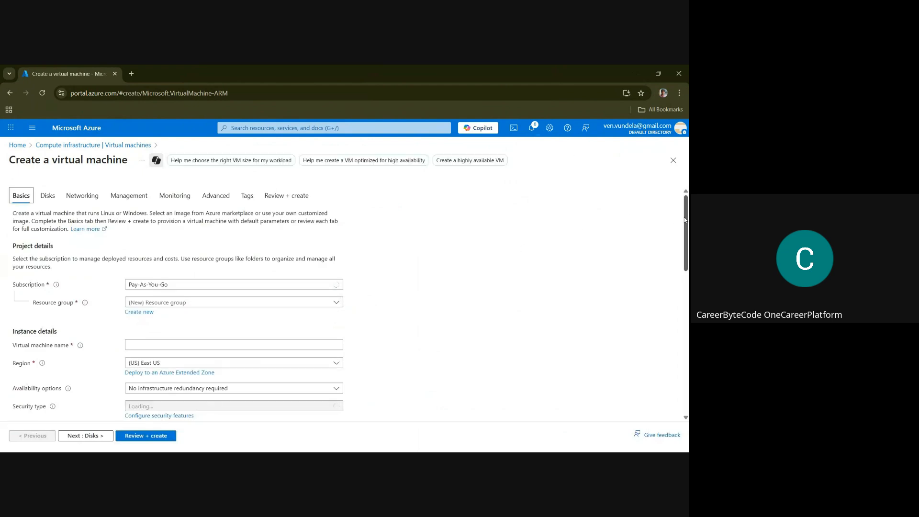
Assign the new virtual machine to the resource group rg-prod-vnet-gw and name it vm-prod-eus-01
drag(685, 219, 688, 271)
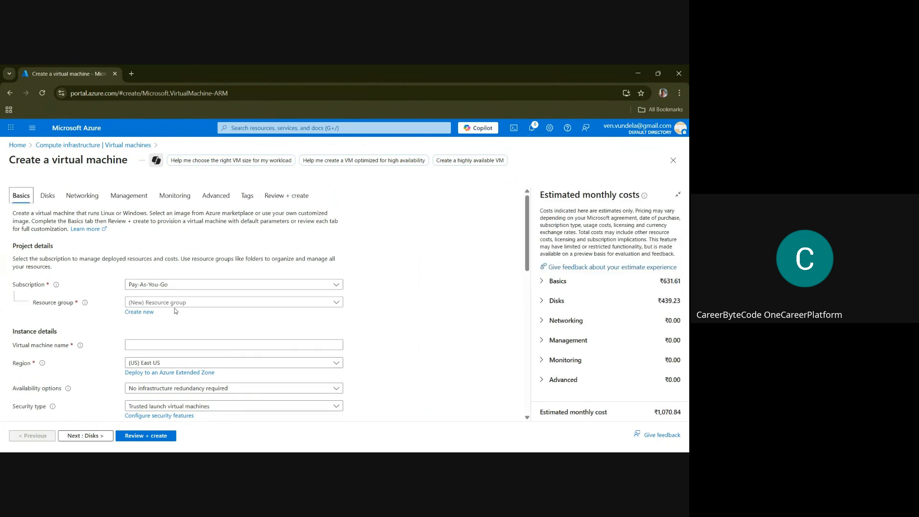
click(175, 307)
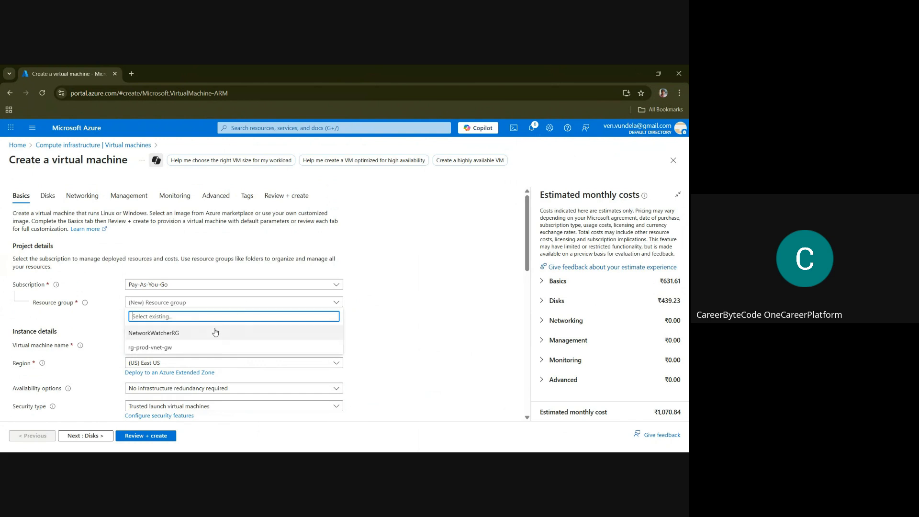
click(149, 348)
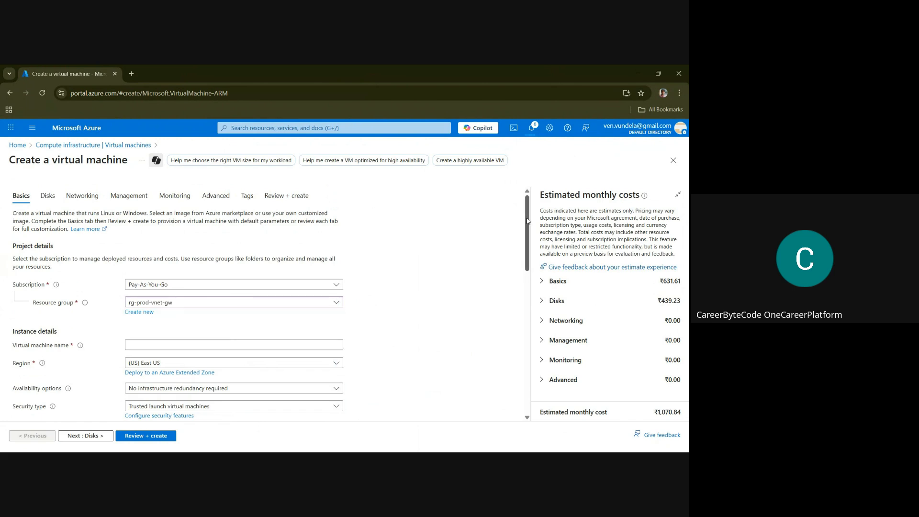
drag(528, 221, 530, 234)
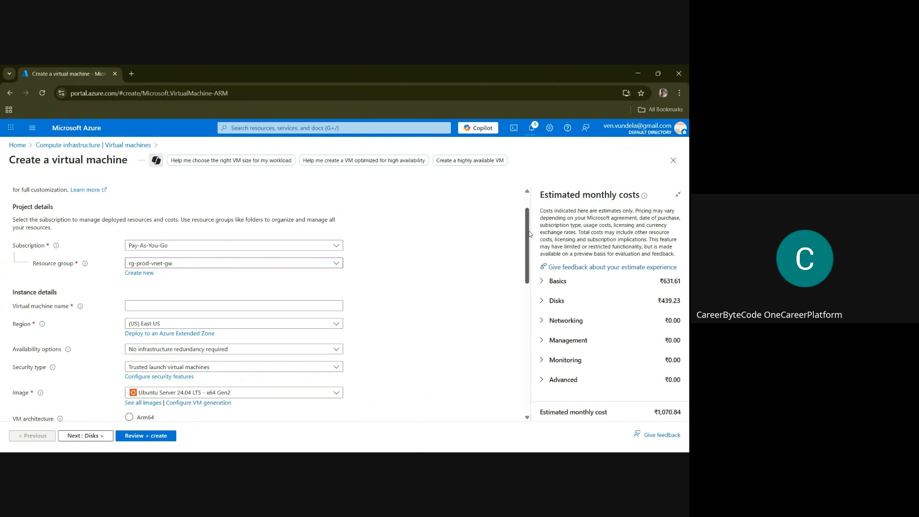
click(172, 305)
key(alt+Tab)
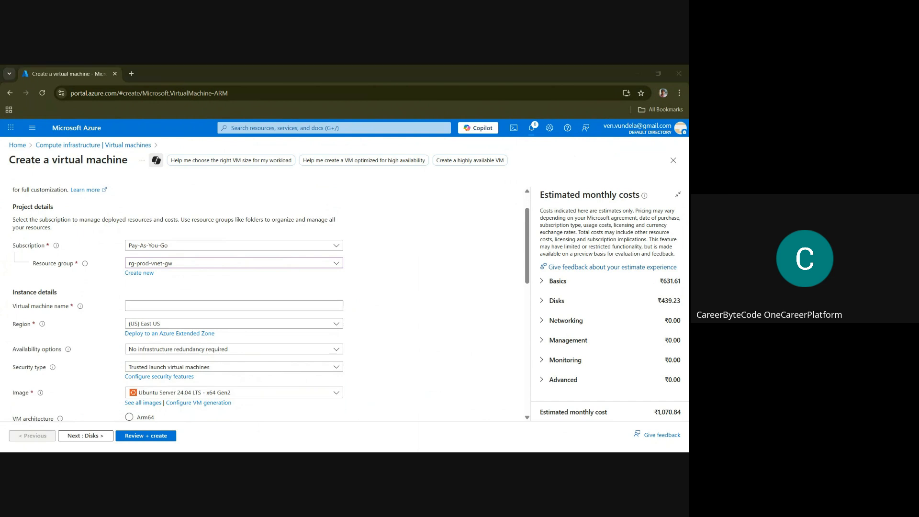
click(242, 303)
text(vm-prod-eus-01)
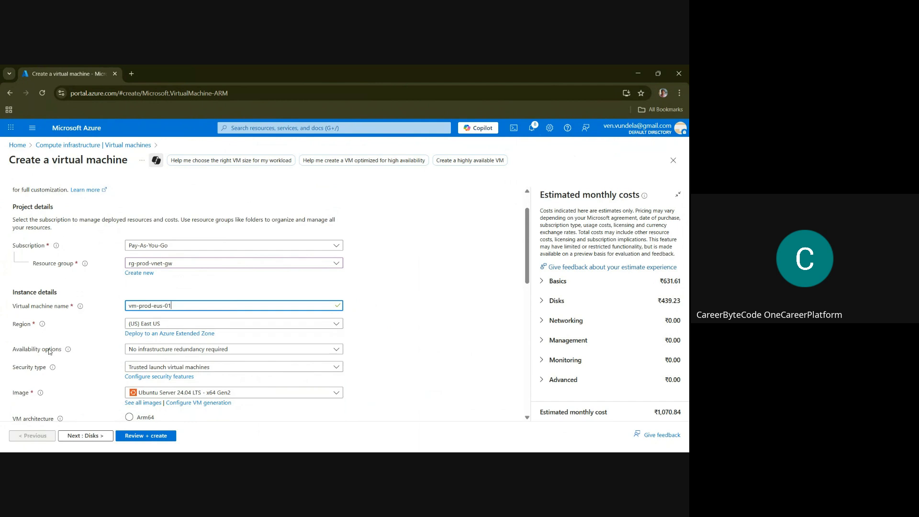
Keep the virtual machine's availability option at No infrastructure redundancy required
click(152, 352)
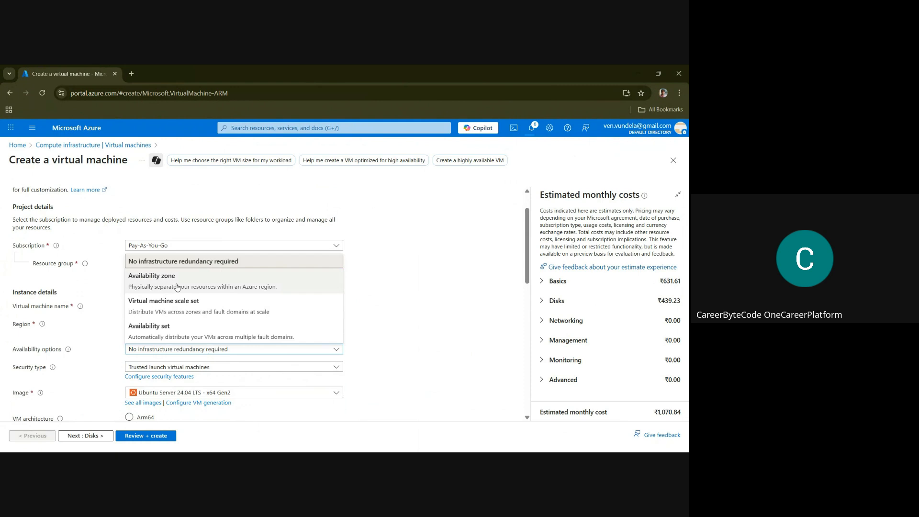
click(206, 264)
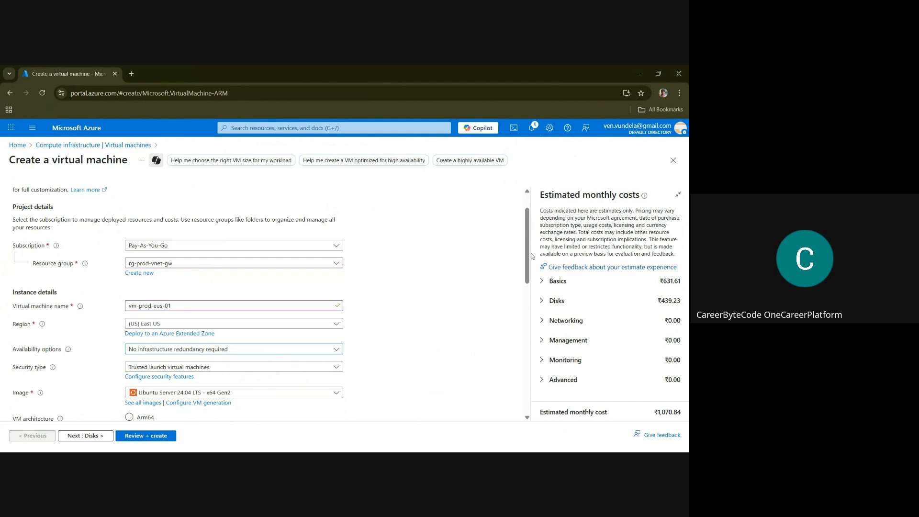
Switch the administrator account to password authentication and set its username to azureuser
drag(527, 254, 534, 289)
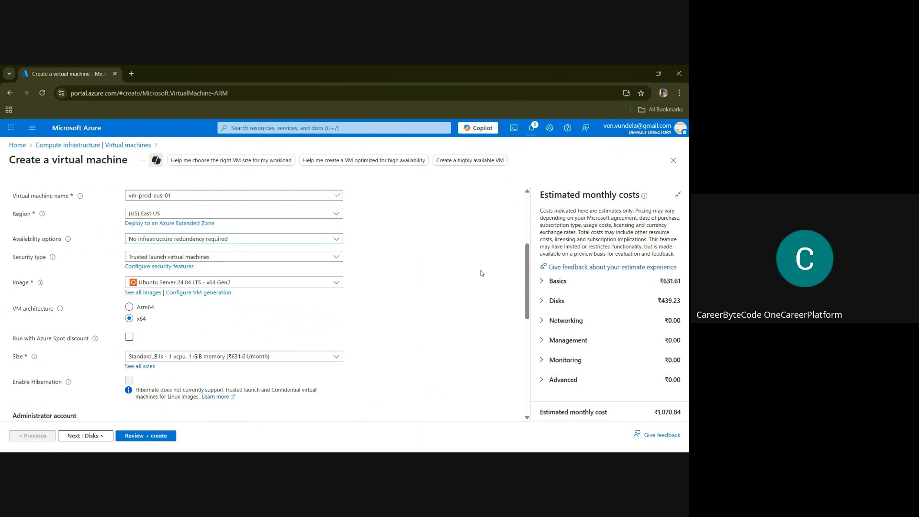
drag(527, 277, 531, 335)
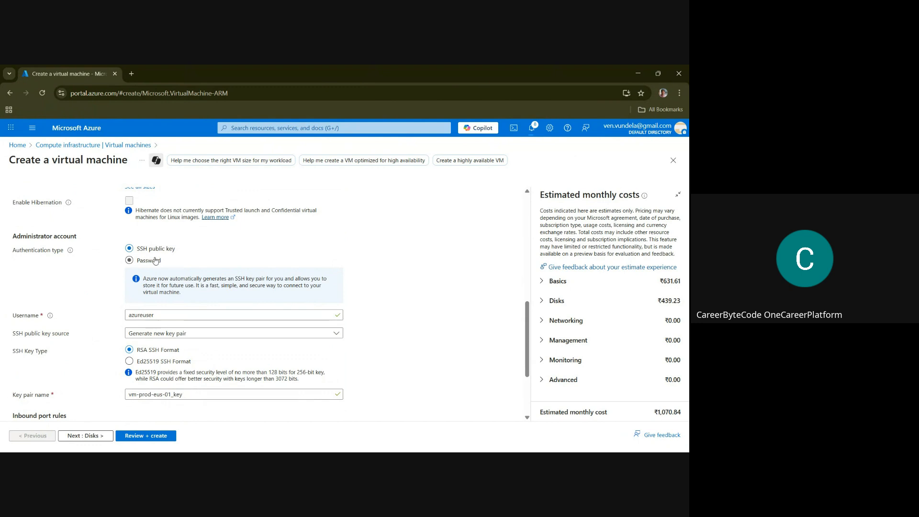
click(129, 262)
click(152, 276)
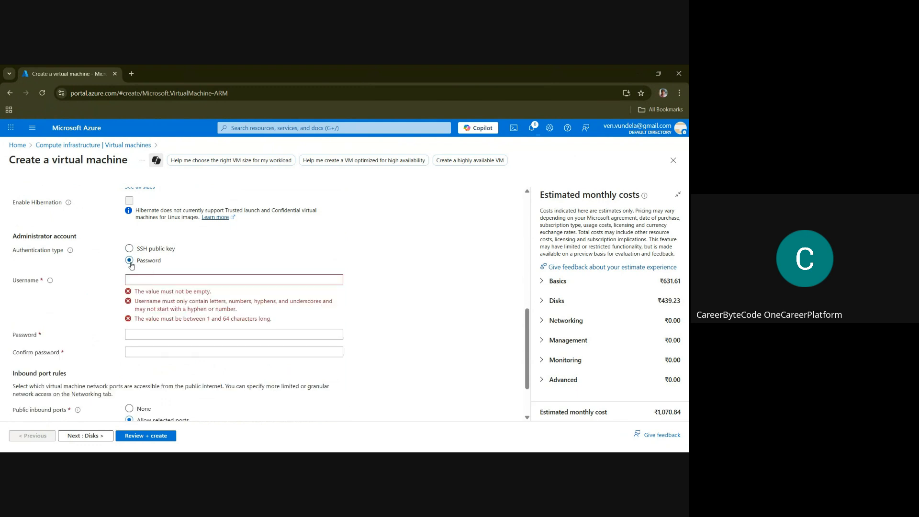
click(148, 276)
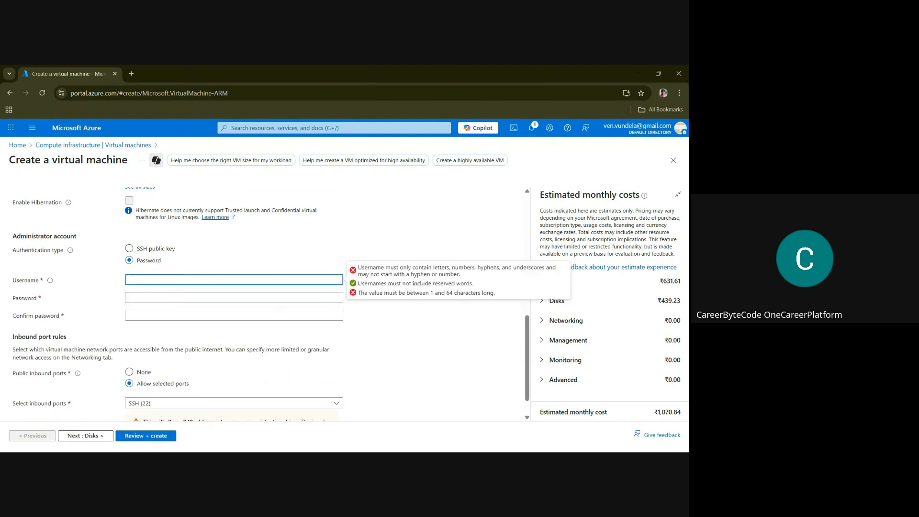
key(alt+Tab)
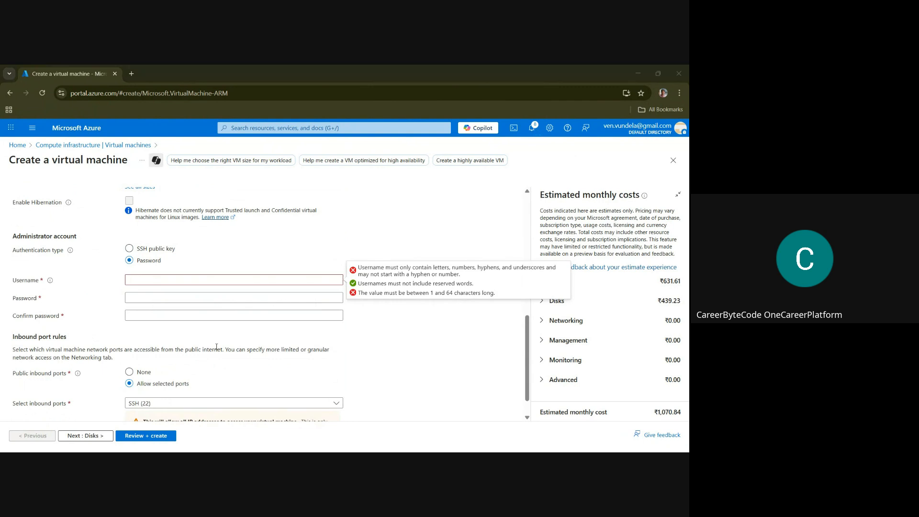
click(159, 278)
text(azureuser)
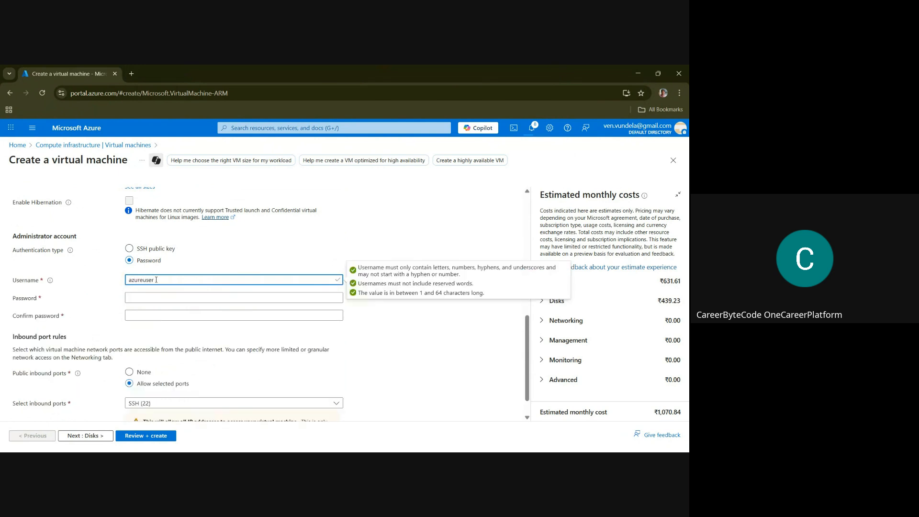
Enter the administrator account password and repeat it in the confirmation field
click(149, 297)
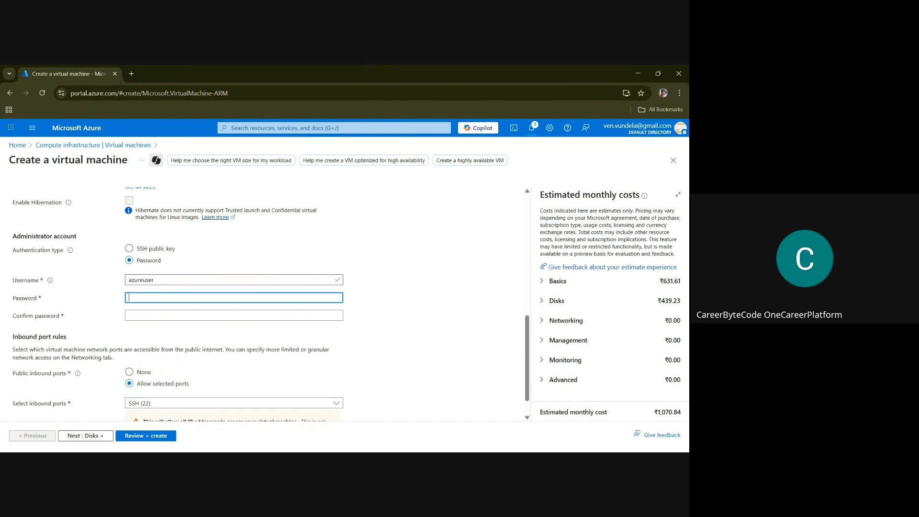
key(alt+Tab)
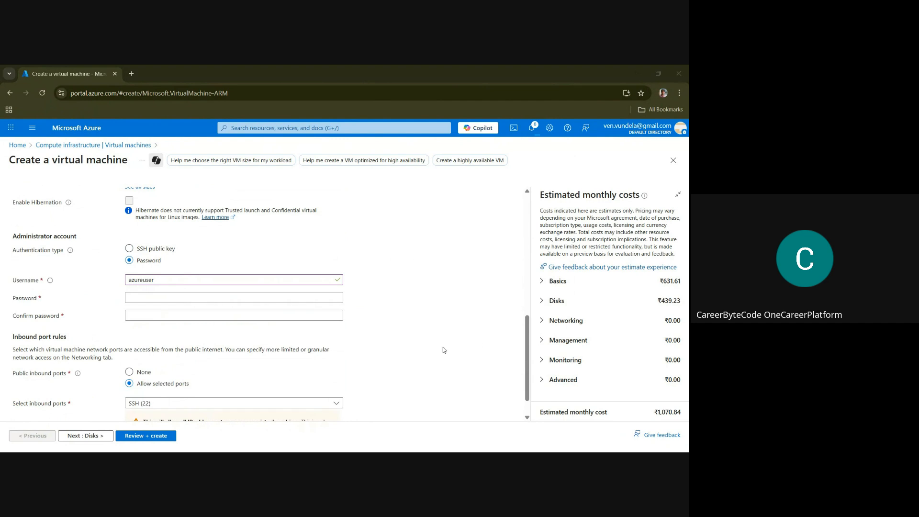
click(142, 298)
key(ctrl+v)
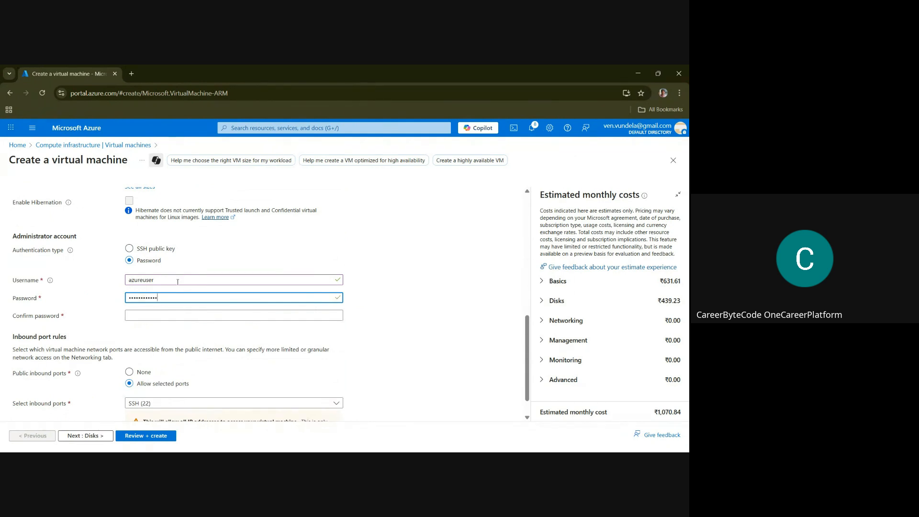
click(146, 314)
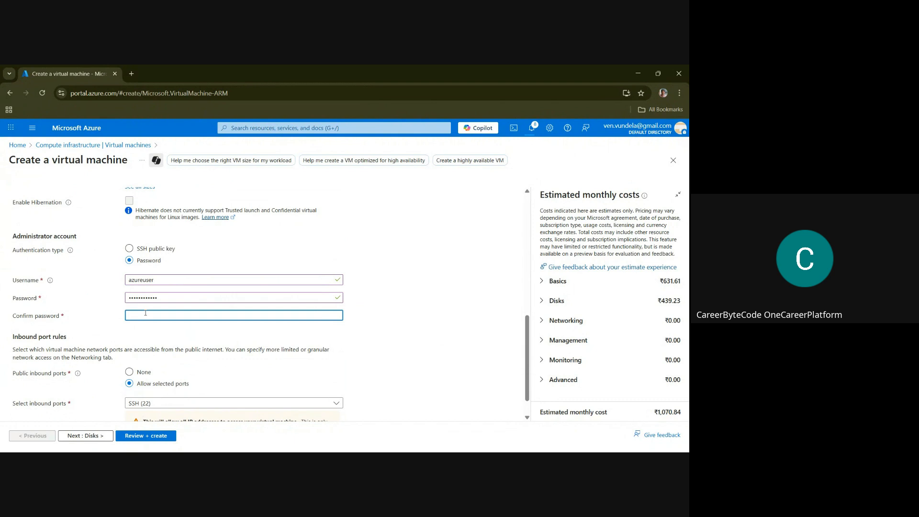
key(ctrl+v)
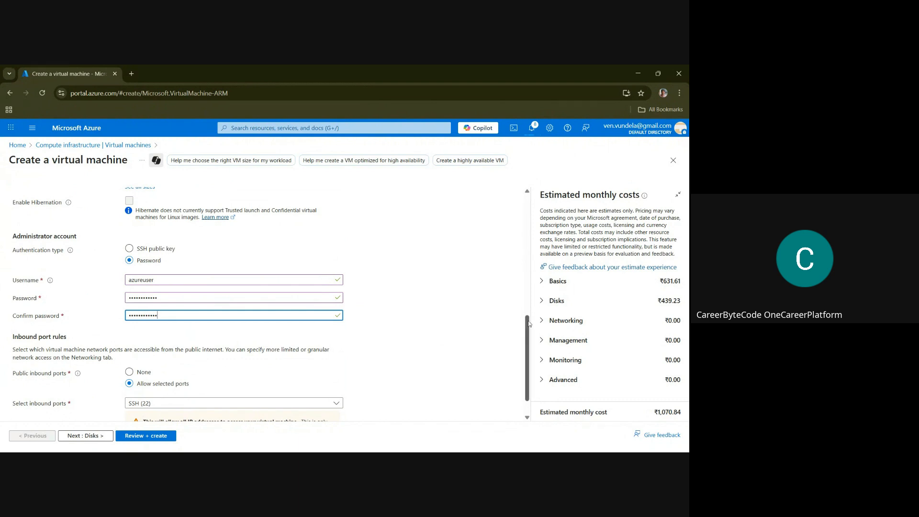
Set the virtual machine's OS disk type to locally-redundant Standard HDD
drag(529, 324, 530, 333)
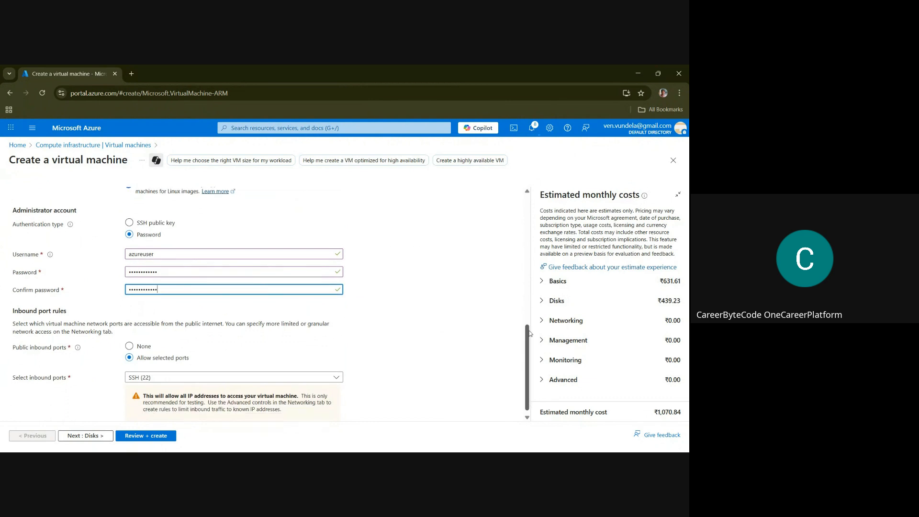
drag(530, 333, 531, 341)
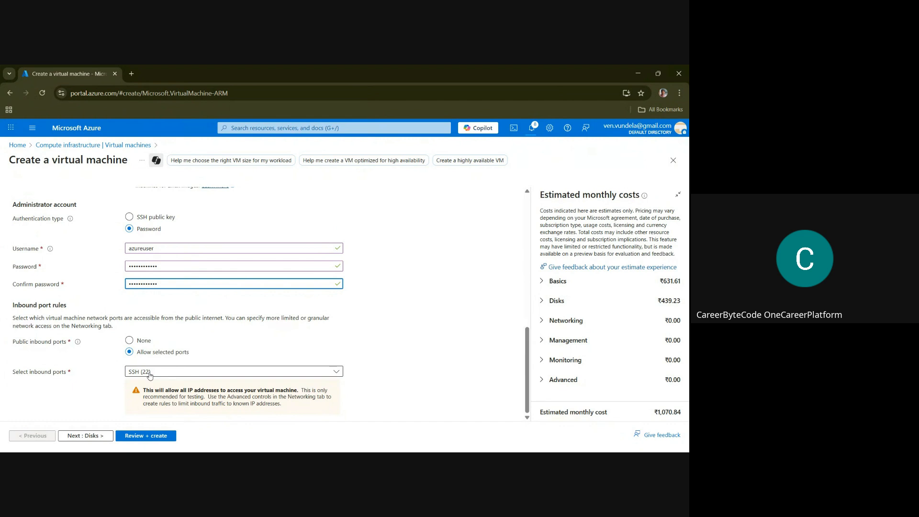
click(96, 436)
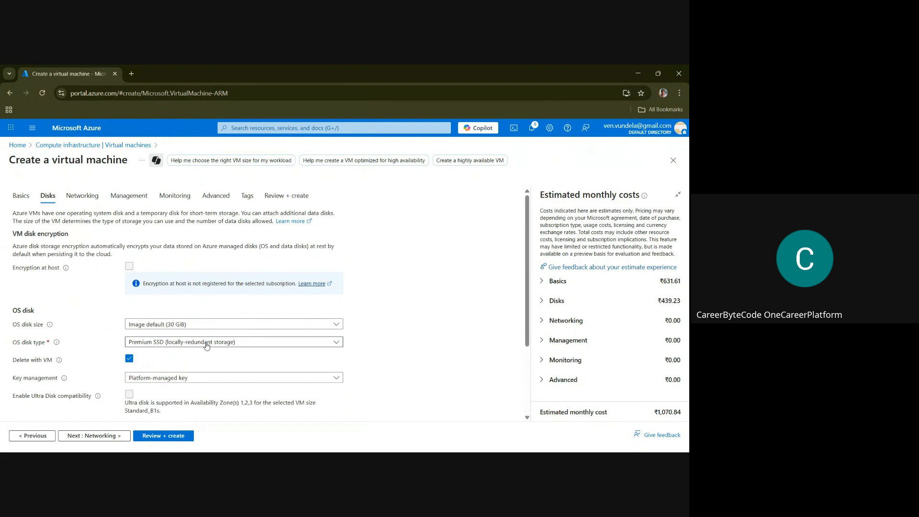
click(207, 342)
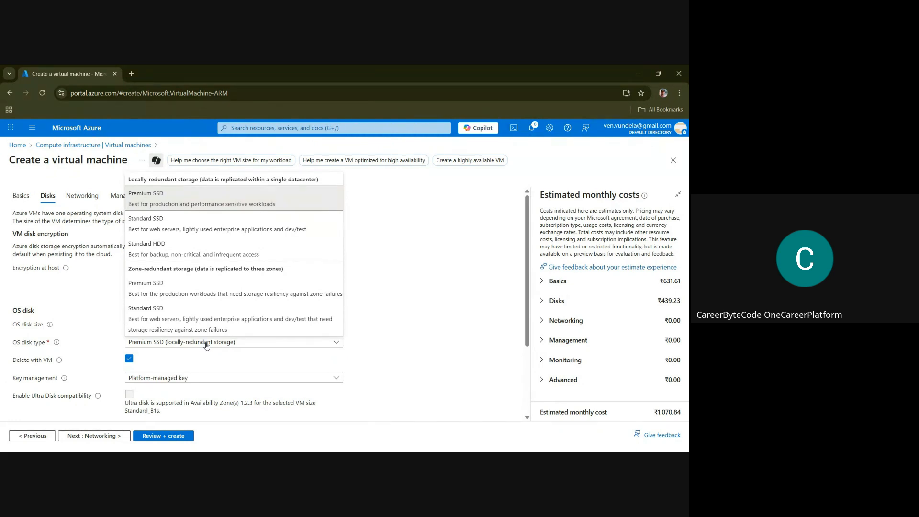
click(171, 253)
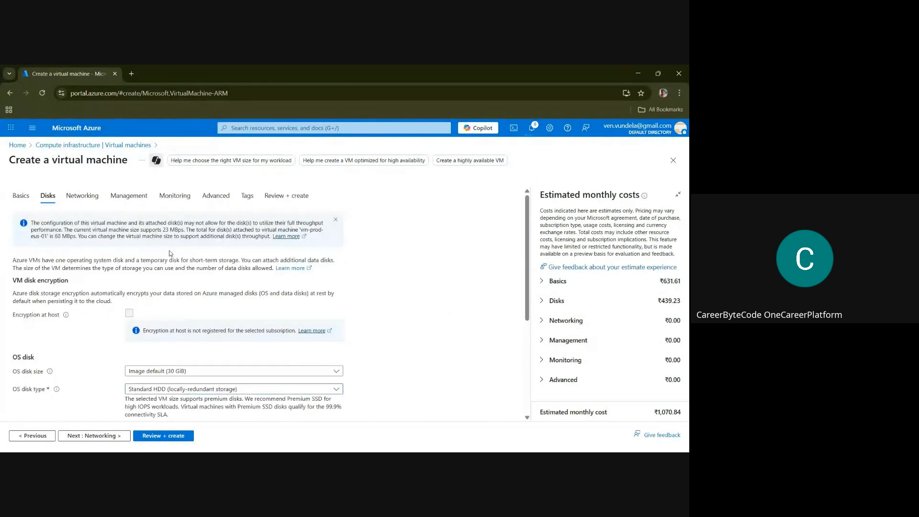
Keep the virtual machine on the network vnet-prod-eus-01 and create a new public IP address with the default settings
drag(527, 281, 553, 385)
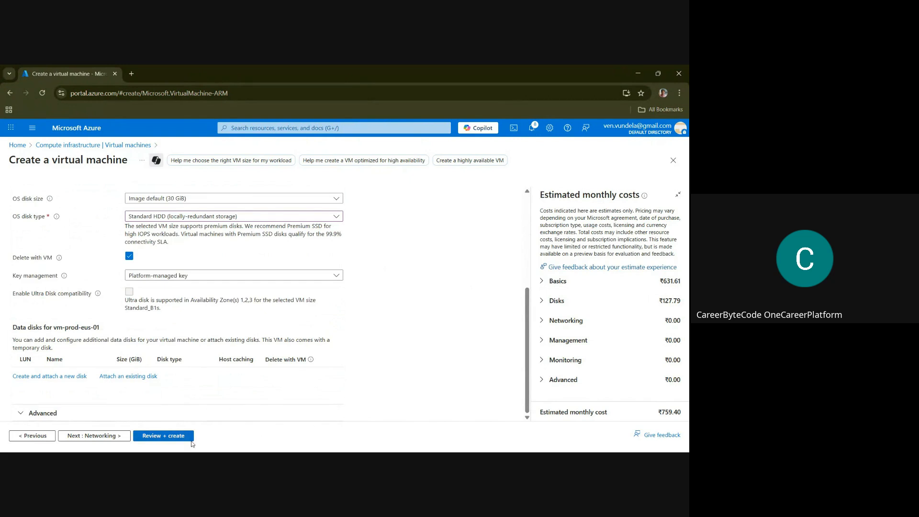
click(111, 437)
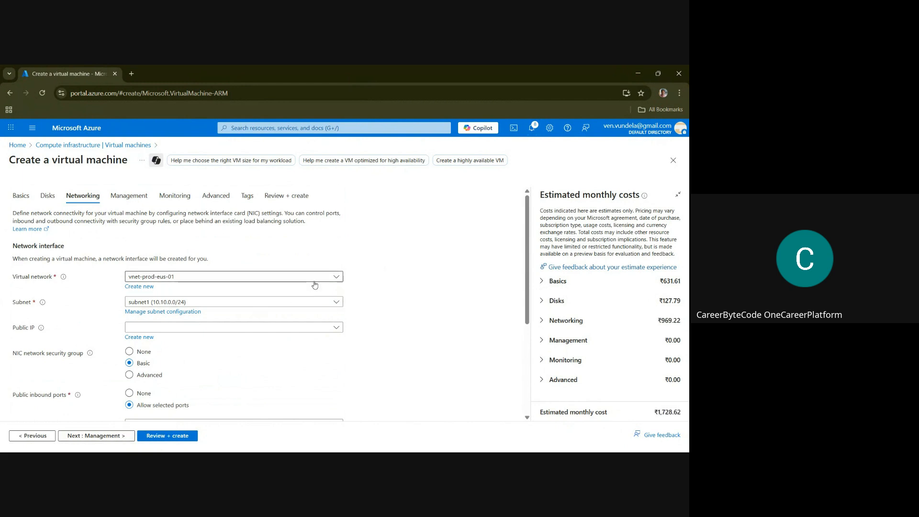
click(236, 279)
click(236, 278)
key(alt+Tab)
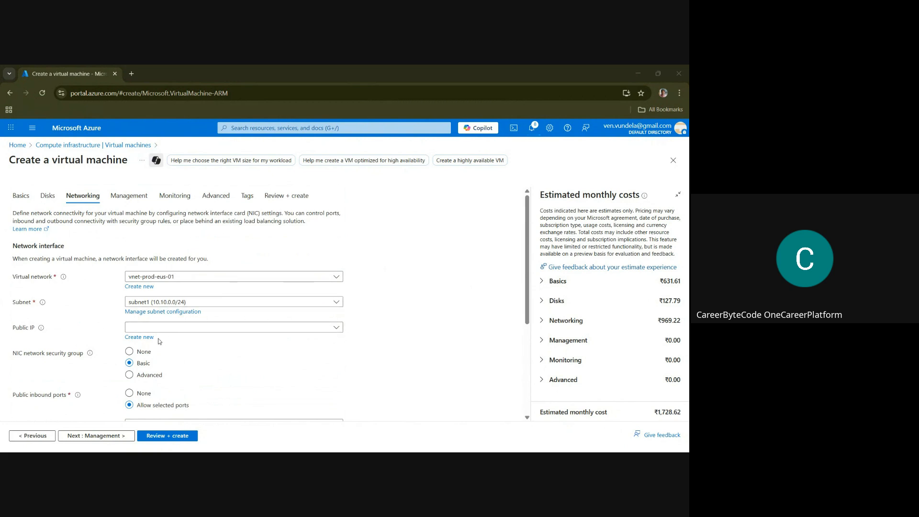
click(187, 327)
click(185, 327)
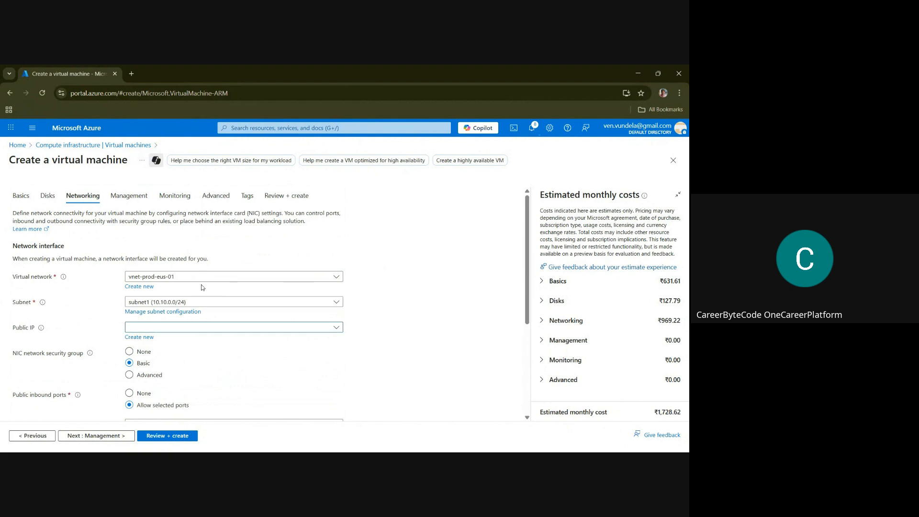
click(149, 330)
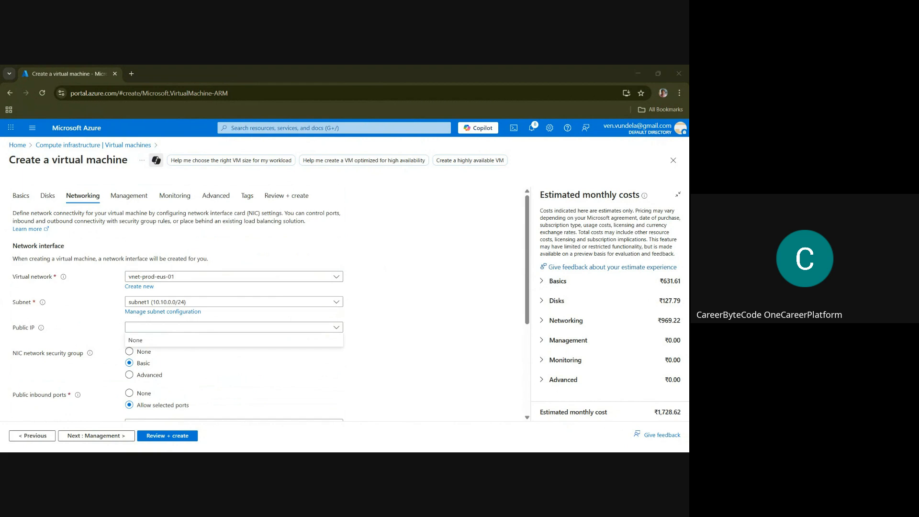
click(196, 358)
click(133, 338)
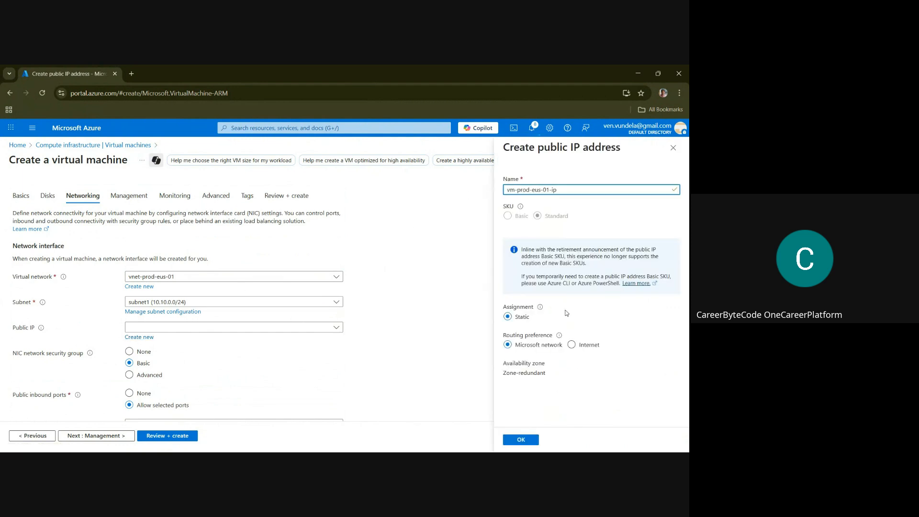
click(530, 441)
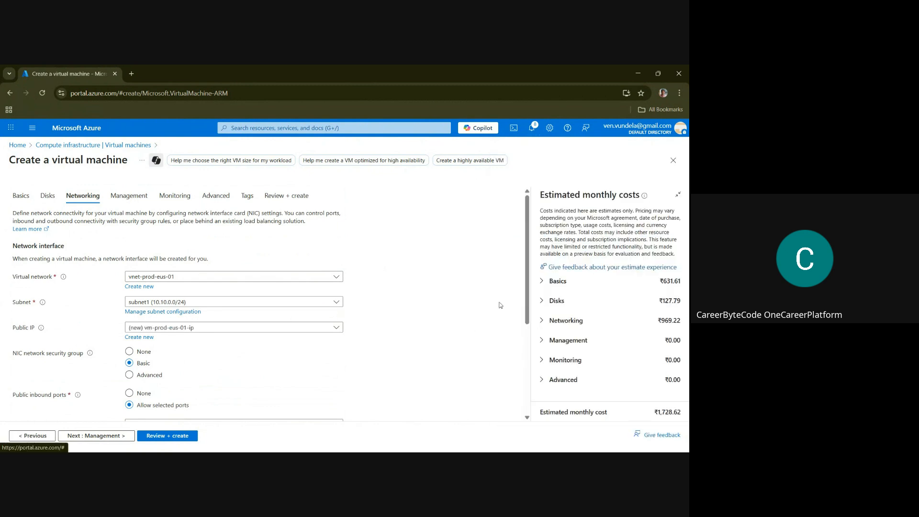
Keep SSH (22) as the only allowed inbound port, and deploy the virtual machine after validation
scroll(534, 305, down, 2)
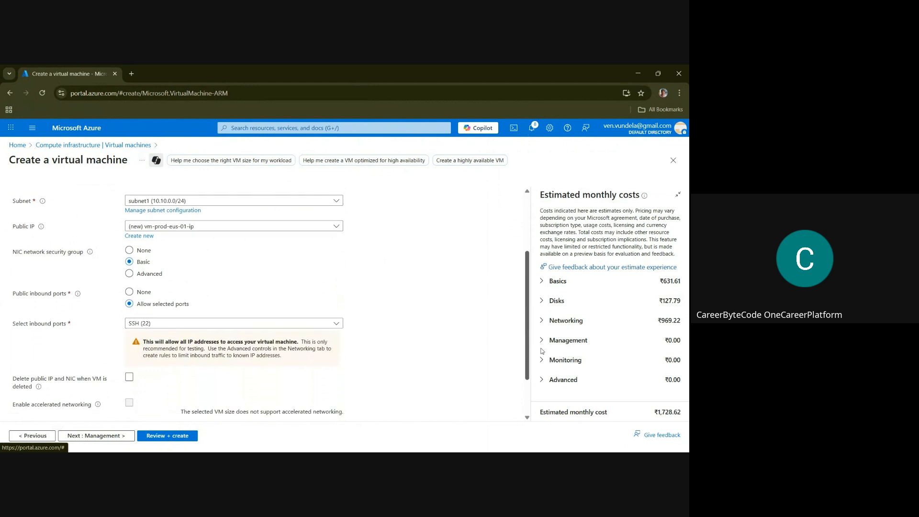
drag(542, 351, 543, 357)
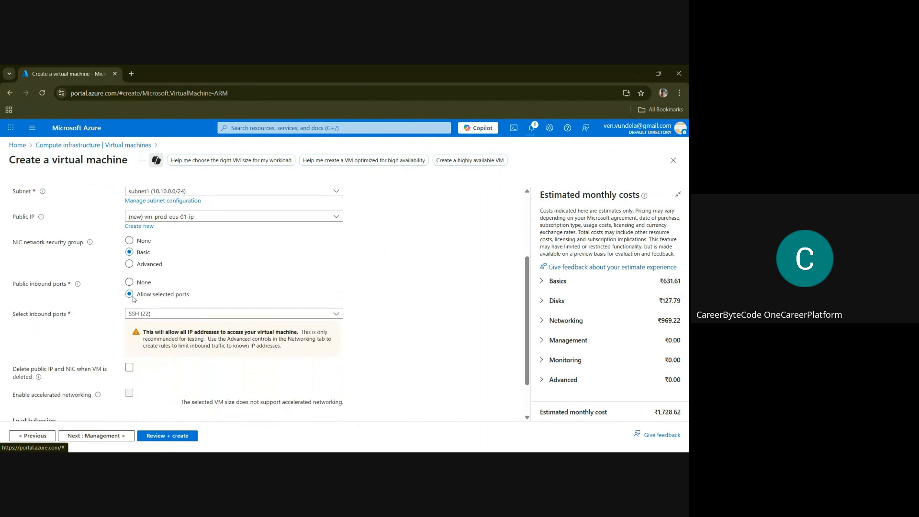
click(163, 314)
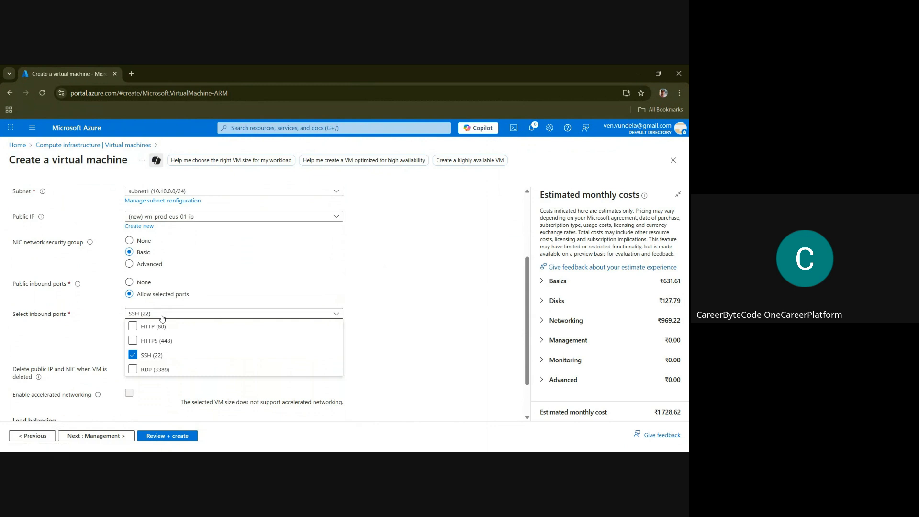
click(383, 275)
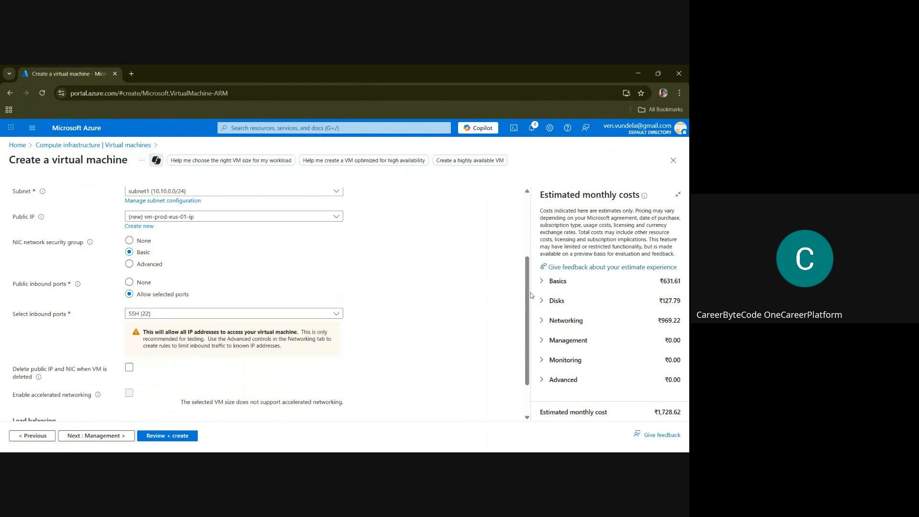
drag(530, 294, 538, 342)
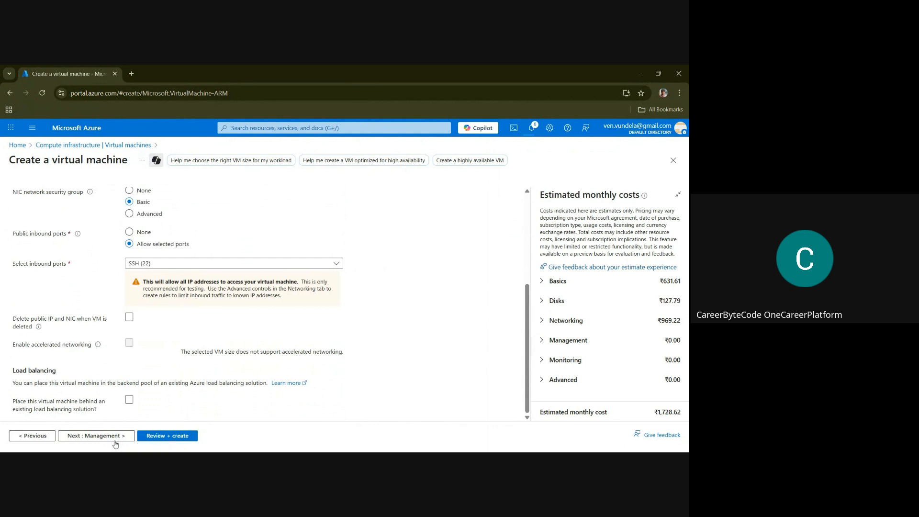
click(102, 437)
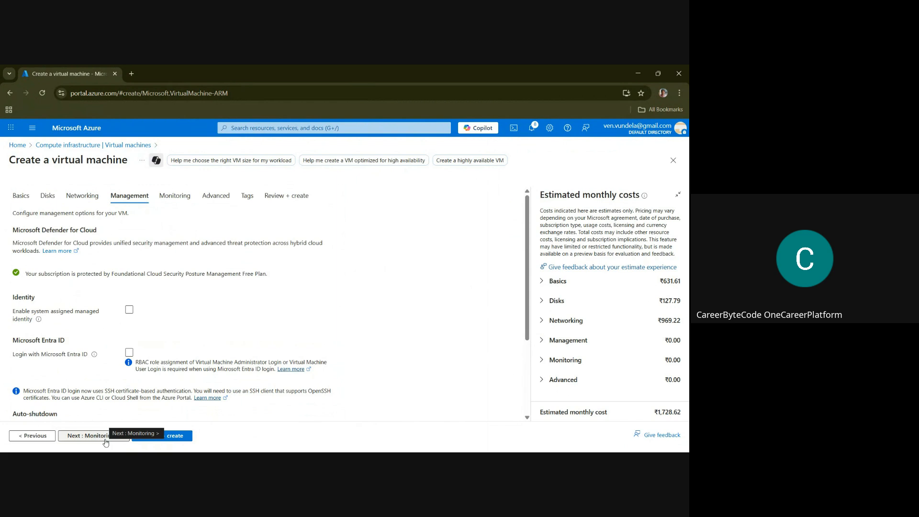
click(163, 436)
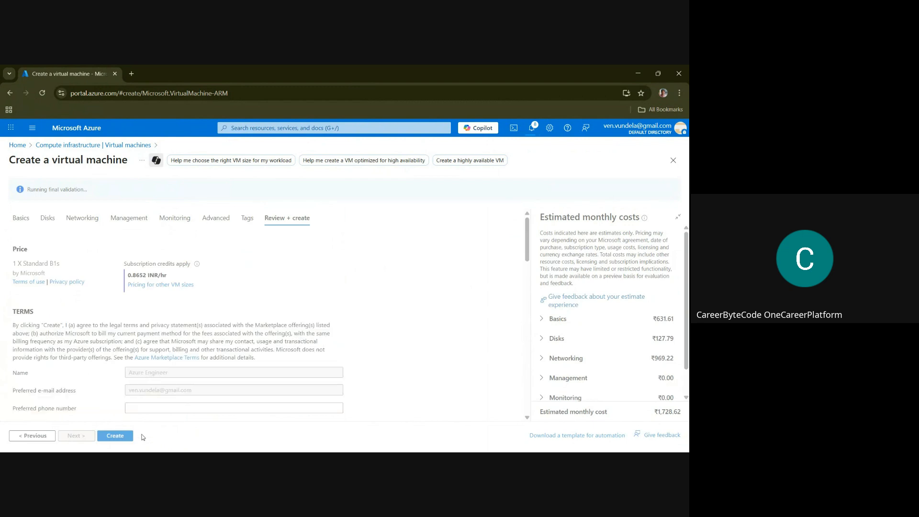
click(117, 437)
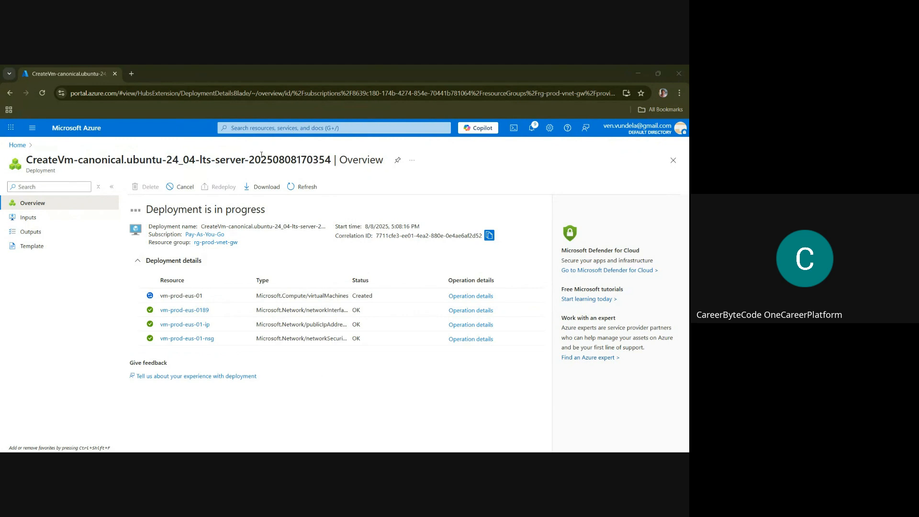
Find the virtual machines service through the portal search and start creating a new virtual machine
click(269, 127)
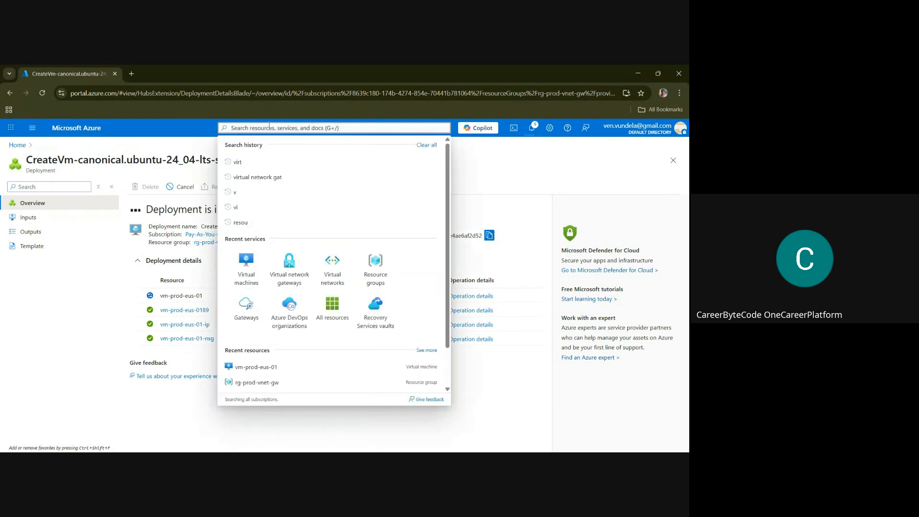
text(vm-prod-wus-01)
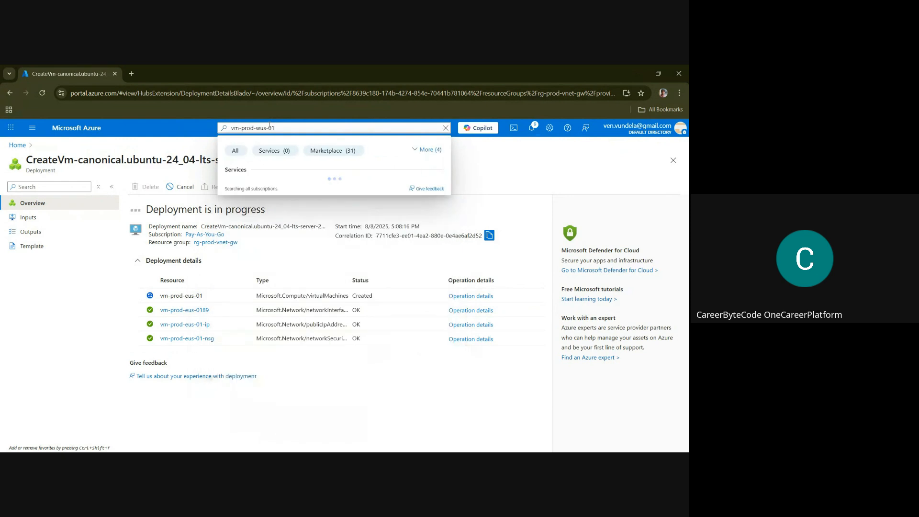
key(BackSpace)
key(BackSpace)
key(BackSpace)
key(BackSpace)
key(BackSpace)
key(BackSpace)
key(BackSpace)
key(BackSpace)
key(BackSpace)
key(BackSpace)
key(BackSpace)
key(BackSpace)
key(BackSpace)
key(BackSpace)
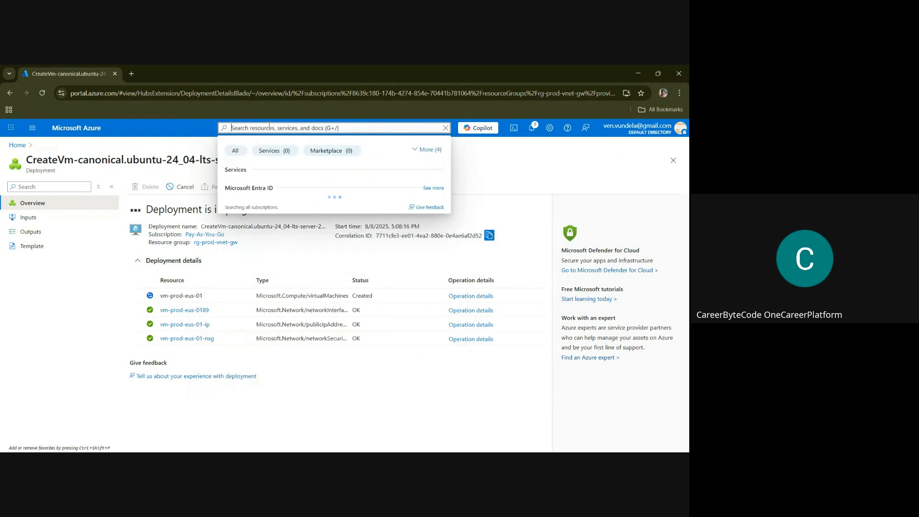
text(v)
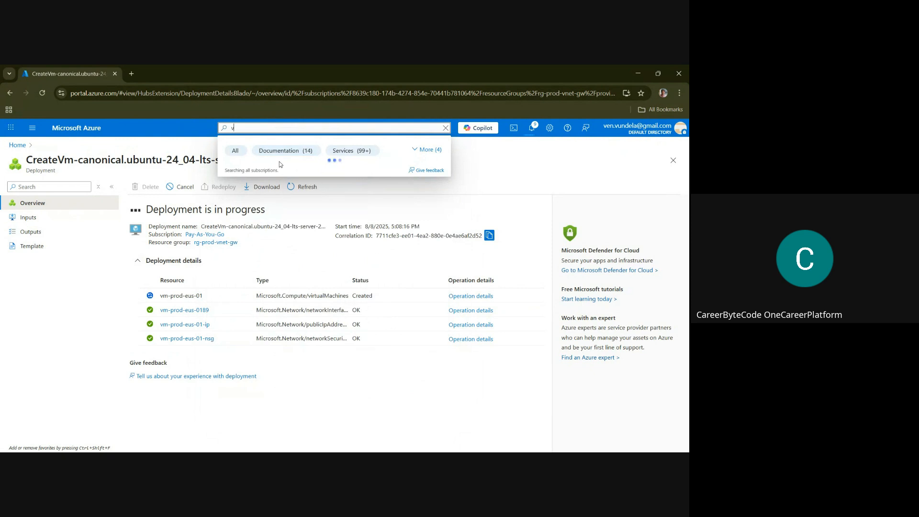
text(ir)
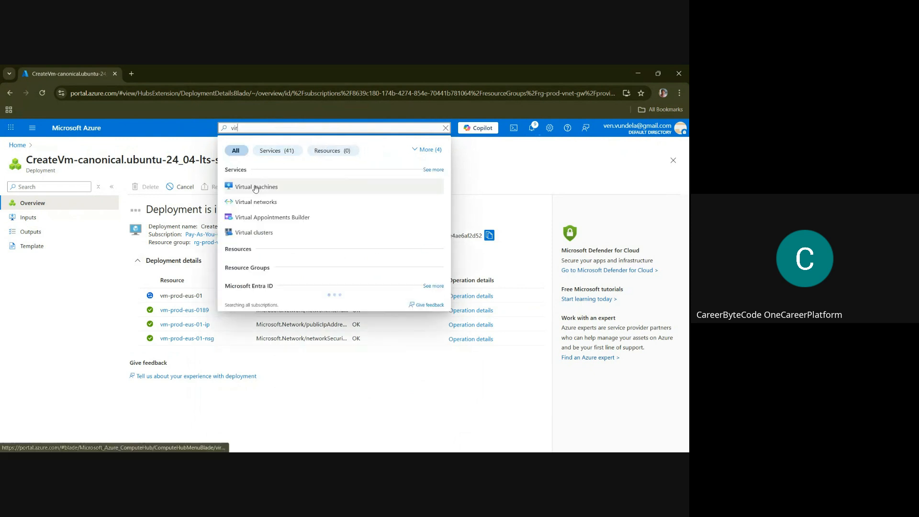
click(256, 188)
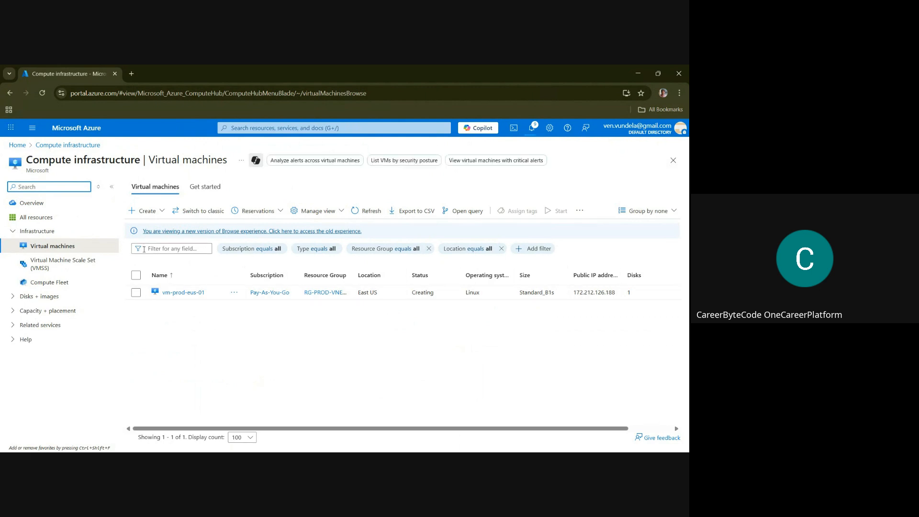
click(142, 211)
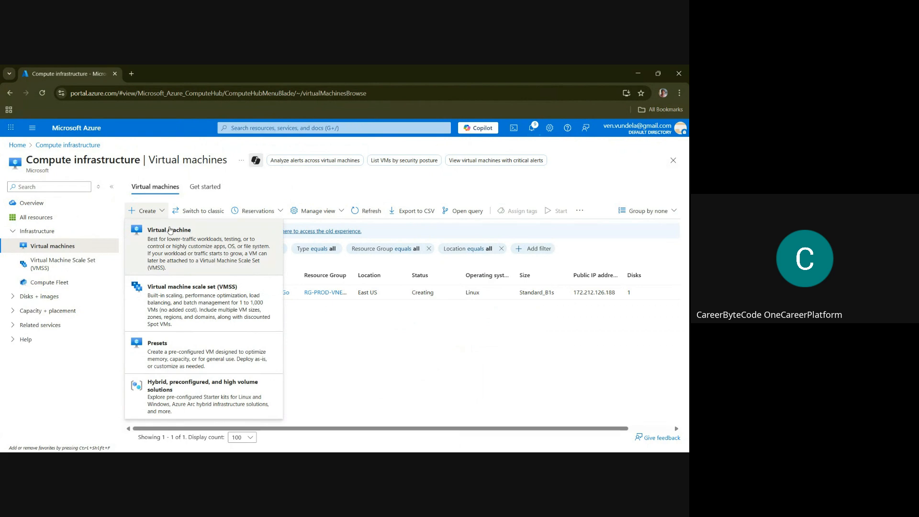
click(180, 235)
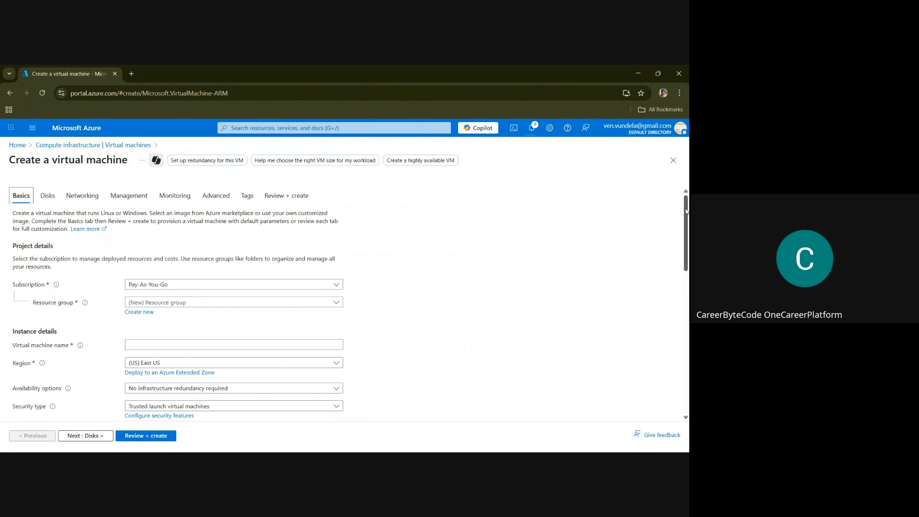
Assign the virtual machine to the resource group rg-prod-vnet-gw and name it vm-prod-wus-01
scroll(686, 213, down, 2)
scroll(335, 287, up, 2)
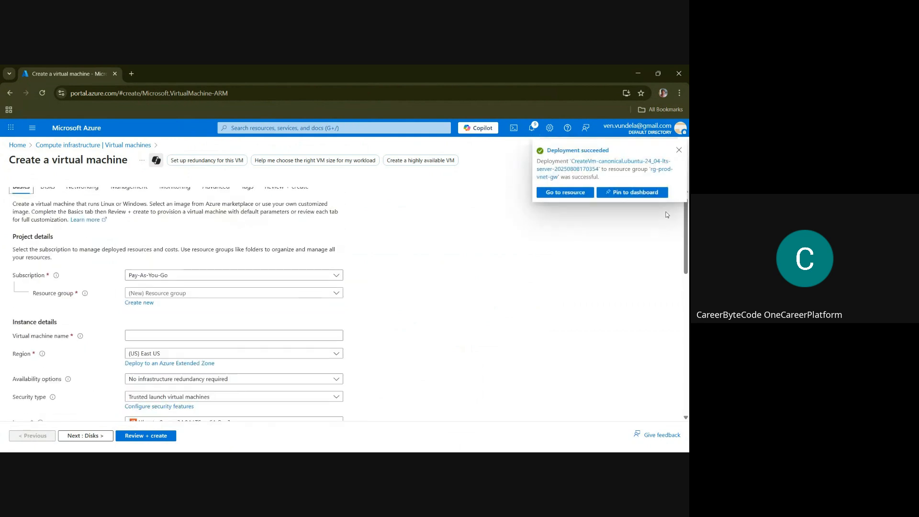
click(193, 293)
click(150, 338)
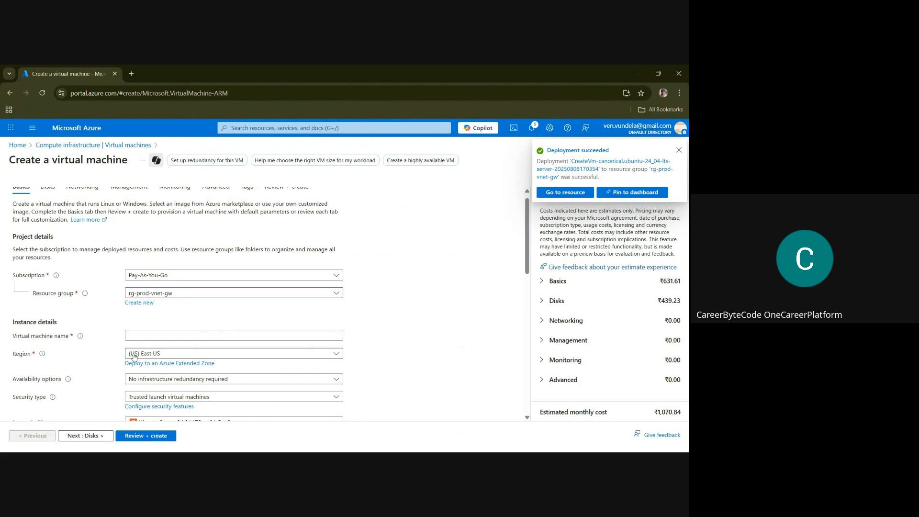
click(144, 339)
text(vm-prod-wus-01)
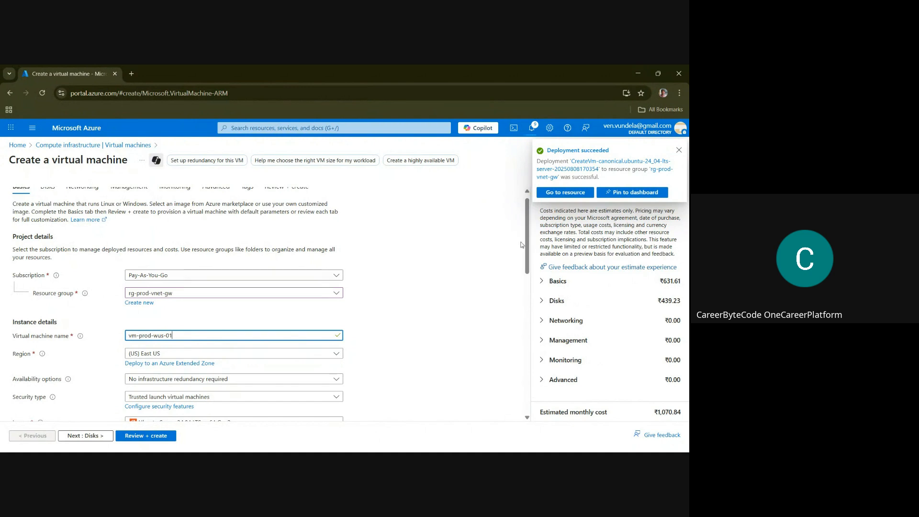
Set the virtual machine's region to (US) West US
scroll(526, 245, down, 3)
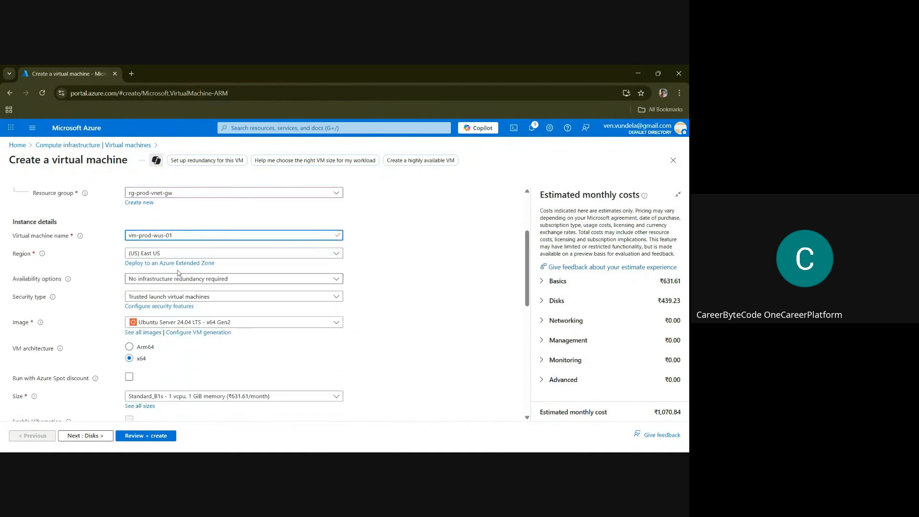
click(164, 257)
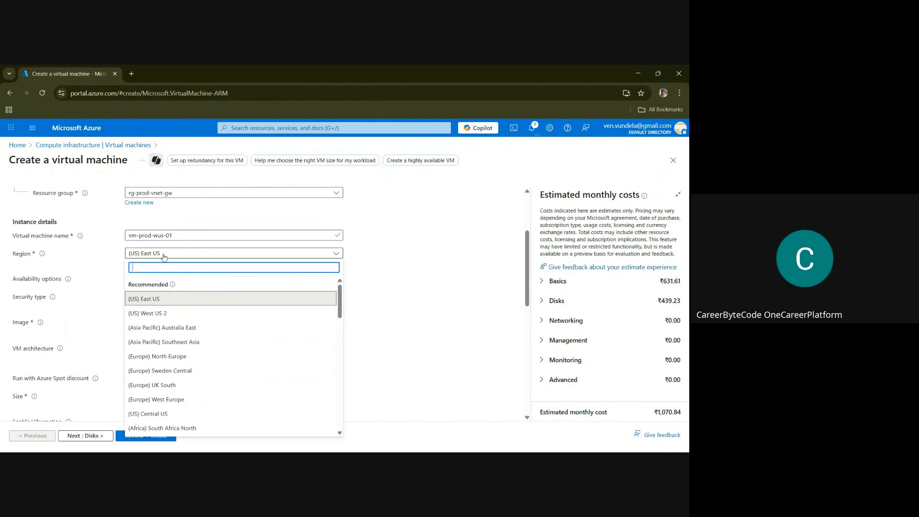
drag(341, 297, 363, 383)
click(201, 419)
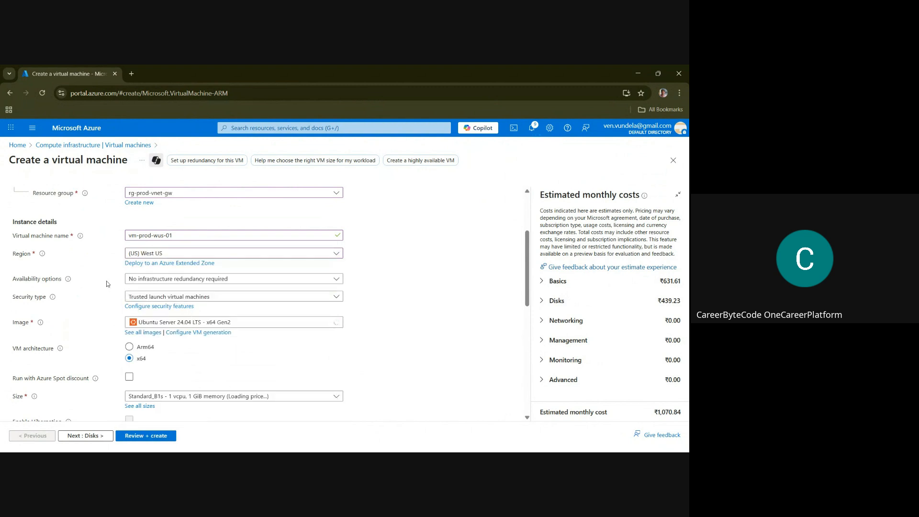
Switch the administrator account to password authentication and enter azureuser as the username
drag(528, 257, 534, 288)
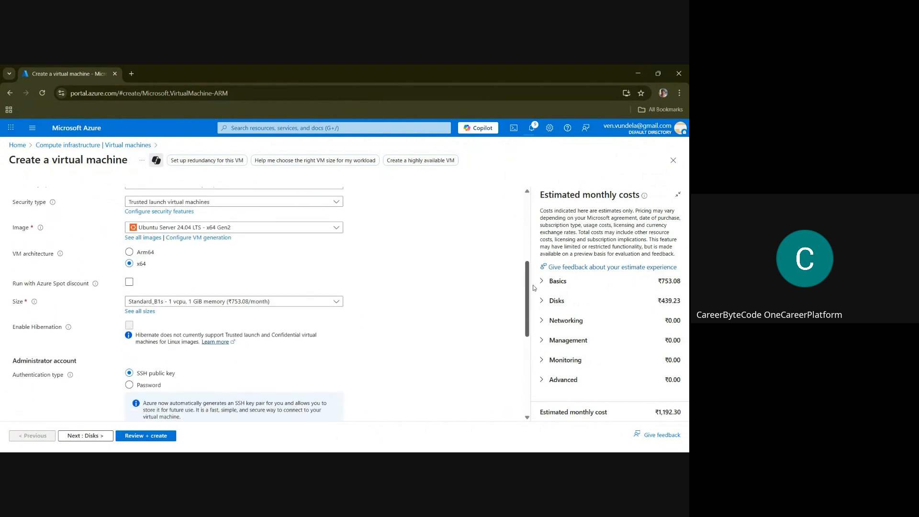
drag(536, 279, 536, 327)
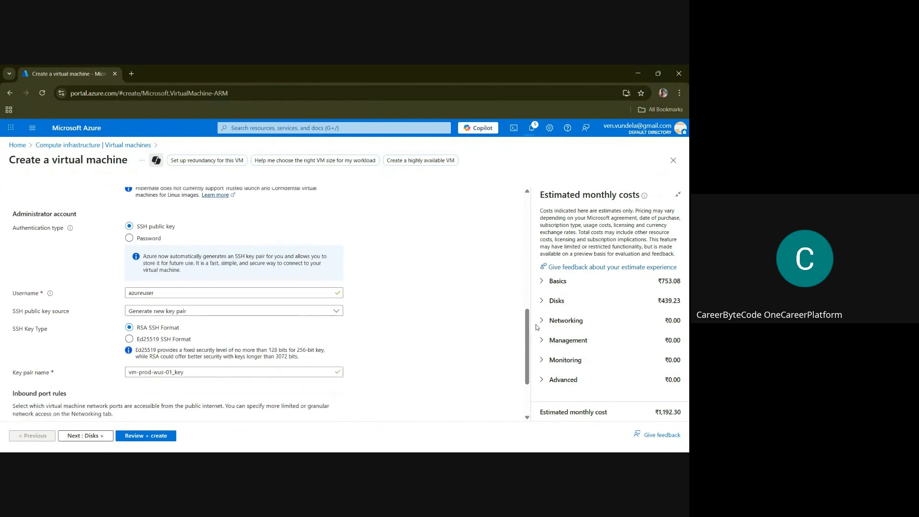
click(129, 239)
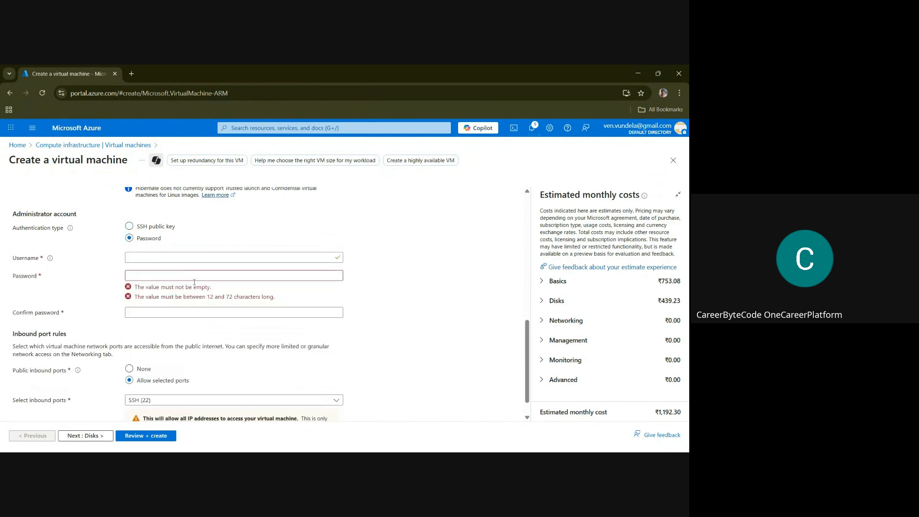
click(139, 256)
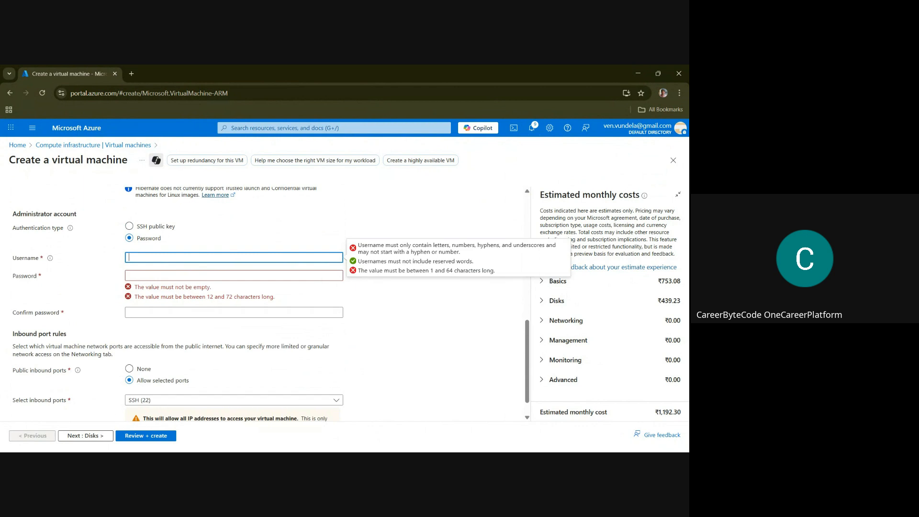
key(alt+Tab)
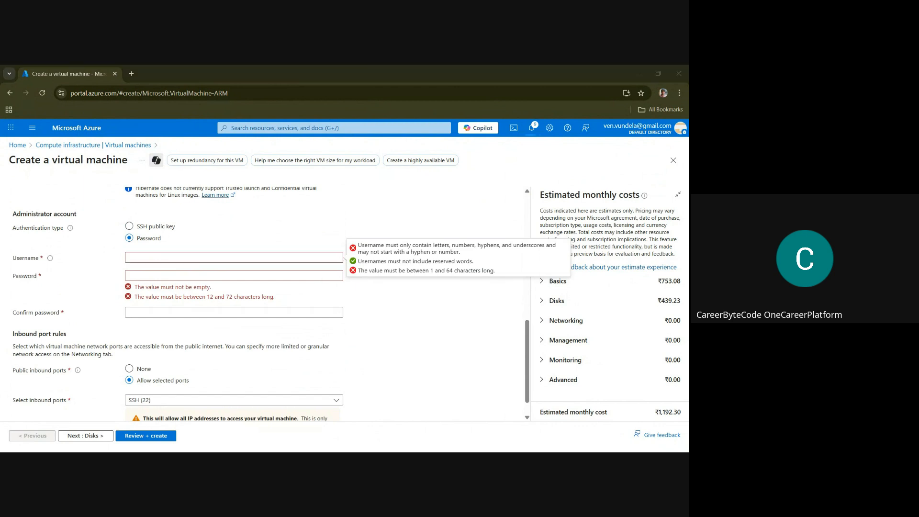
click(144, 256)
text(azureuser)
key(alt+Tab)
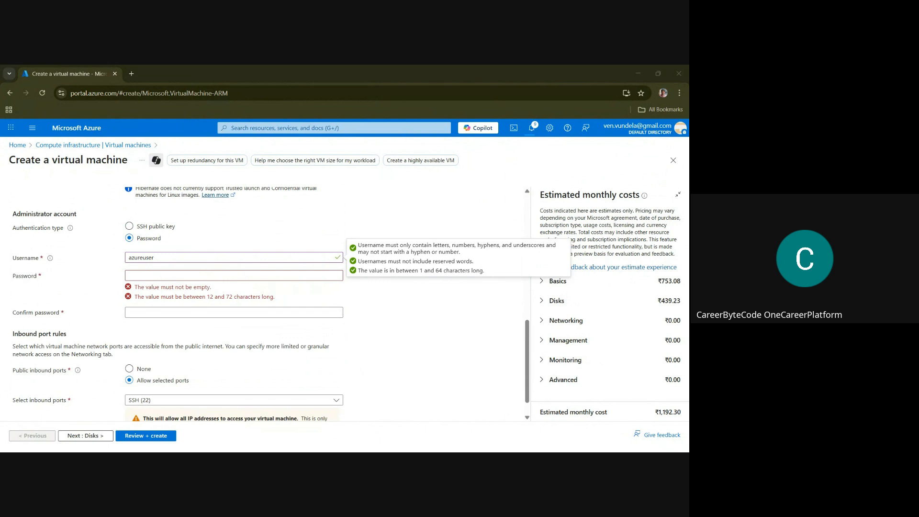
Fill in the administrator account's password and its confirmation for vm-prod-wus-01
click(144, 275)
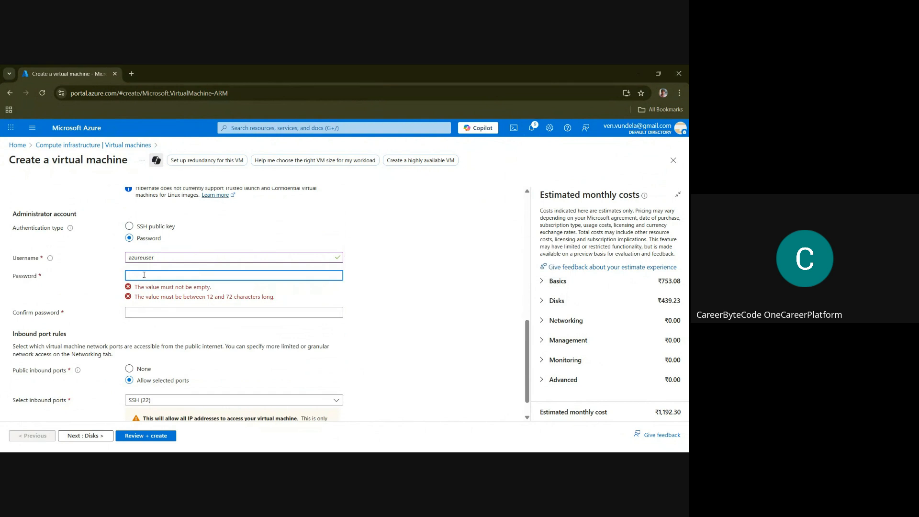
key(ctrl+v)
click(139, 296)
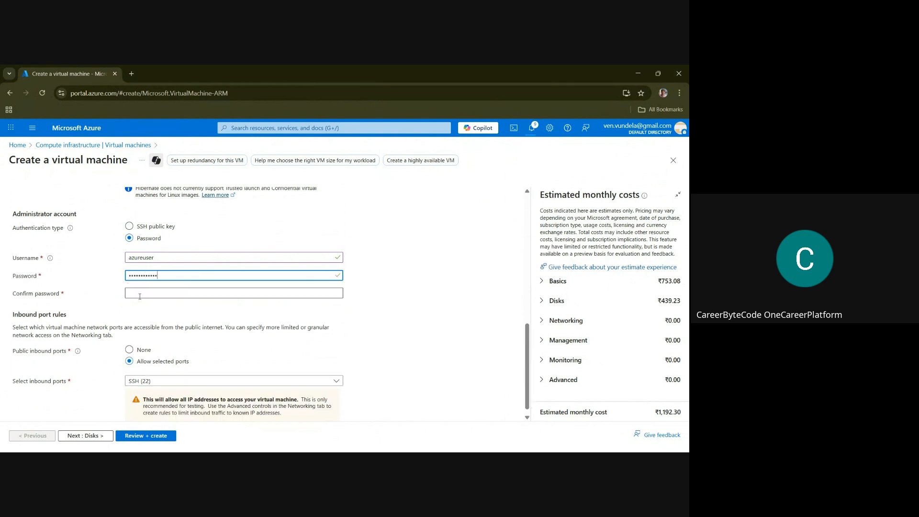
key(ctrl+v)
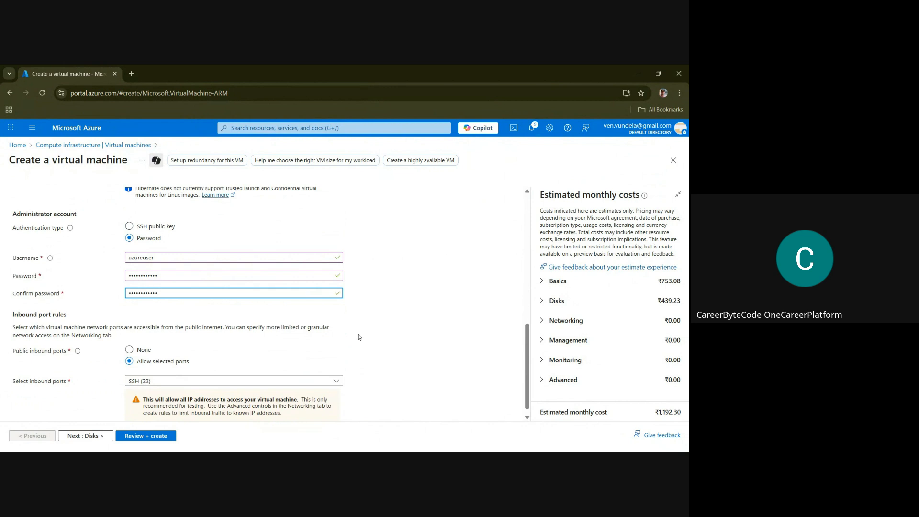
Keep SSH (22) as the inbound port and the default OS disk size, and change the OS disk type to locally-redundant Standard HDD
scroll(525, 343, down, 1)
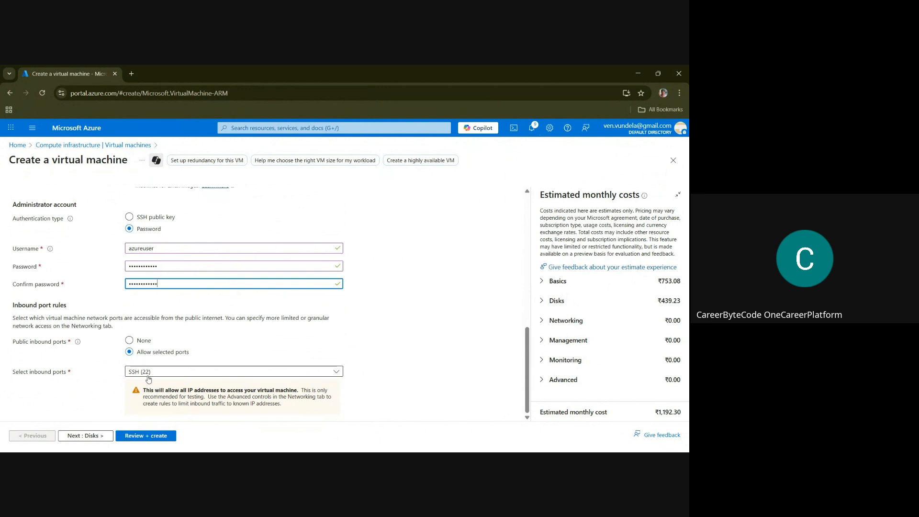
click(101, 439)
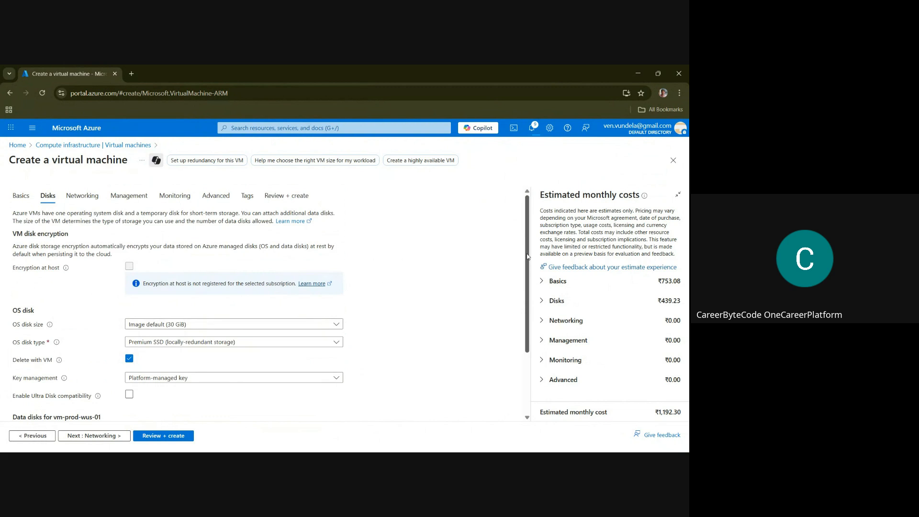
drag(527, 257, 530, 283)
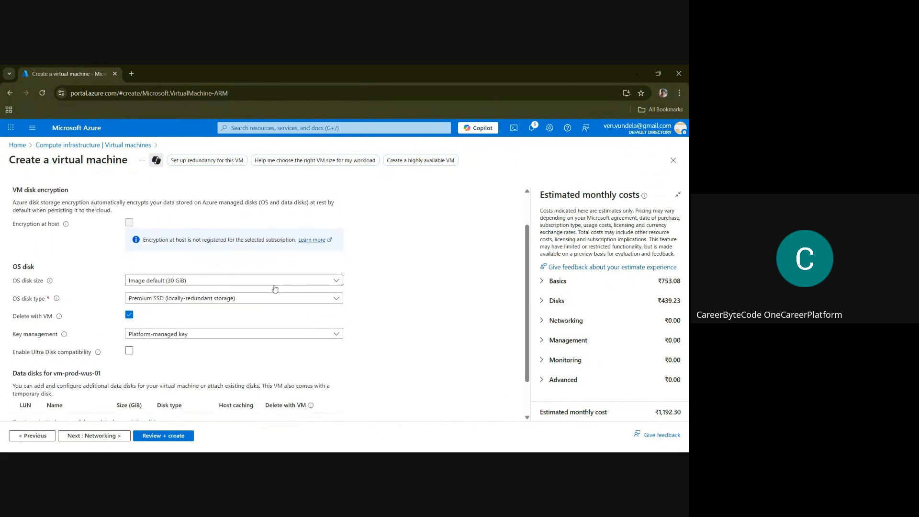
click(230, 284)
click(230, 284)
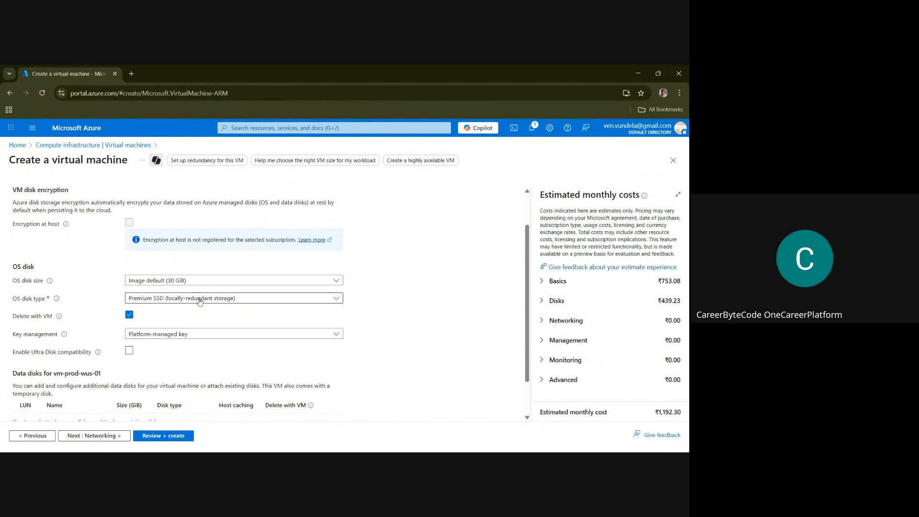
click(214, 298)
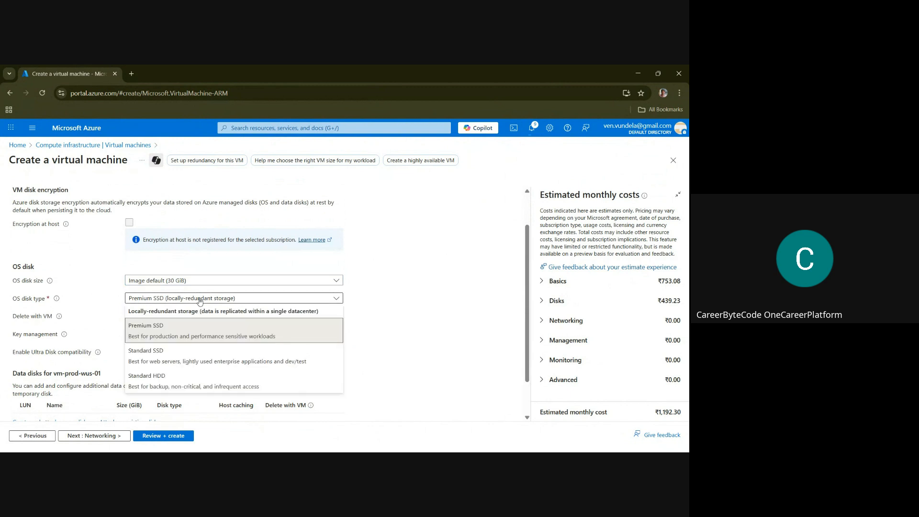
click(176, 388)
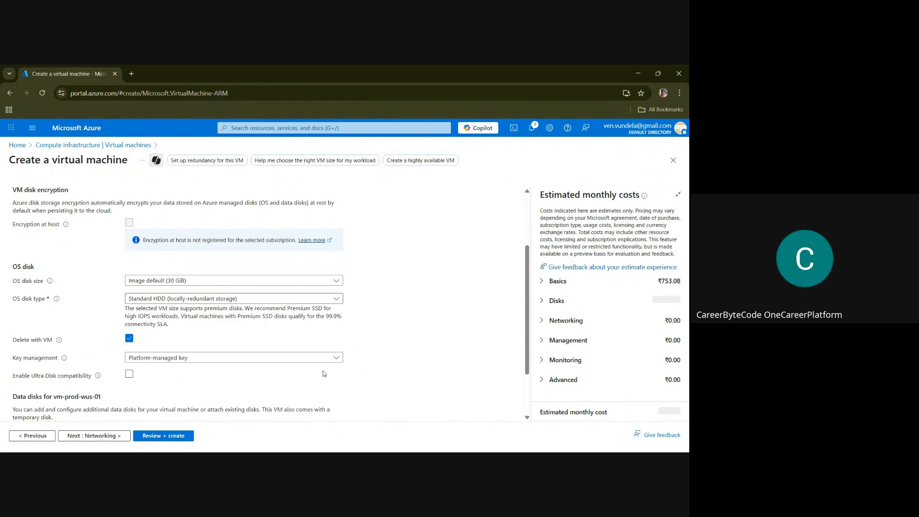
Keep the proposed network vnet-prod-wus-01 with subnet1 (10.20.0.0/24) and the new public IP vm-prod-wus-01-ip
click(103, 436)
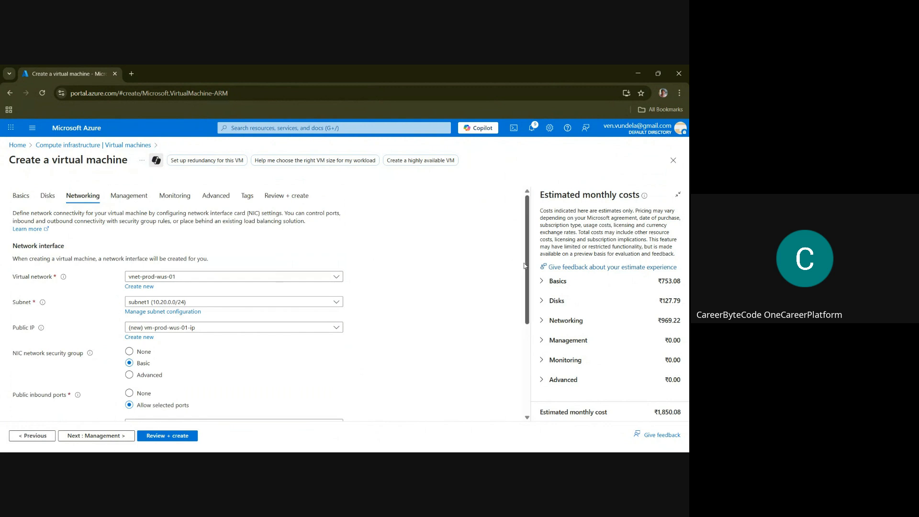
drag(528, 268, 552, 365)
scroll(554, 375, up, 3)
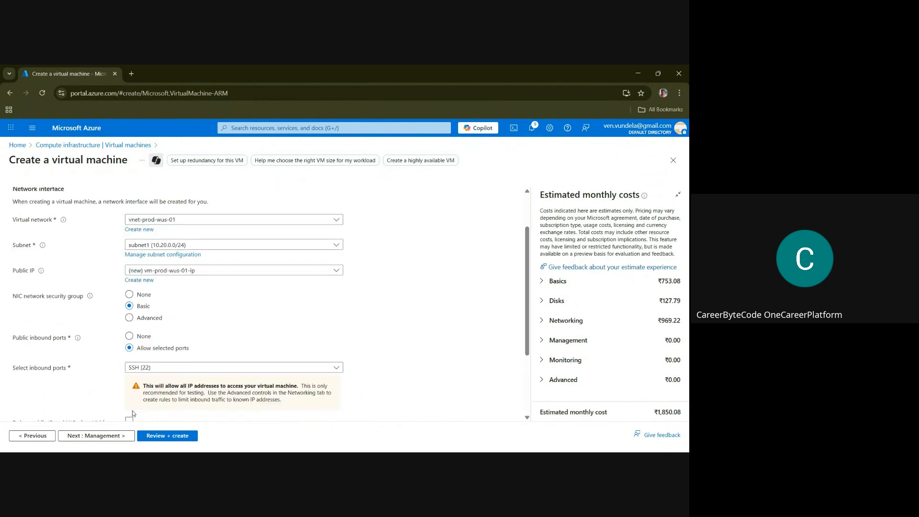
Leave the management settings at their defaults, then validate and deploy vm-prod-wus-01
click(109, 436)
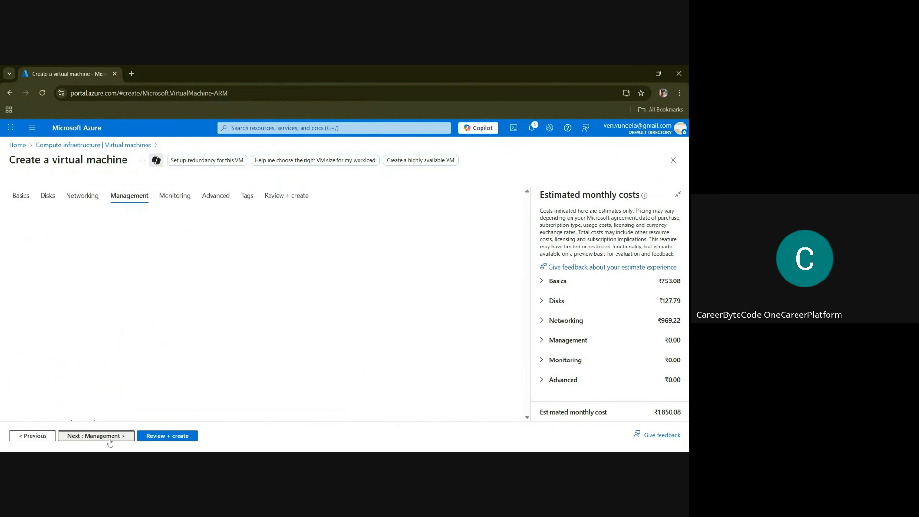
click(159, 436)
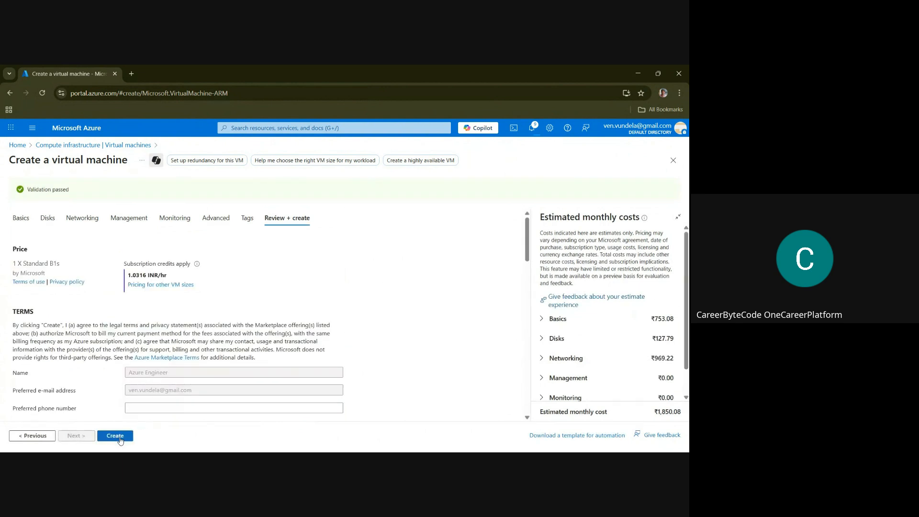
click(115, 436)
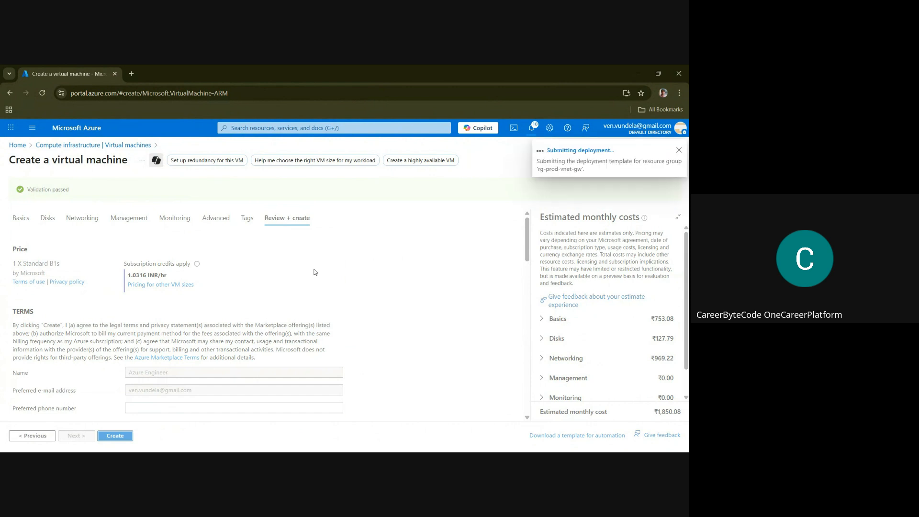
click(267, 129)
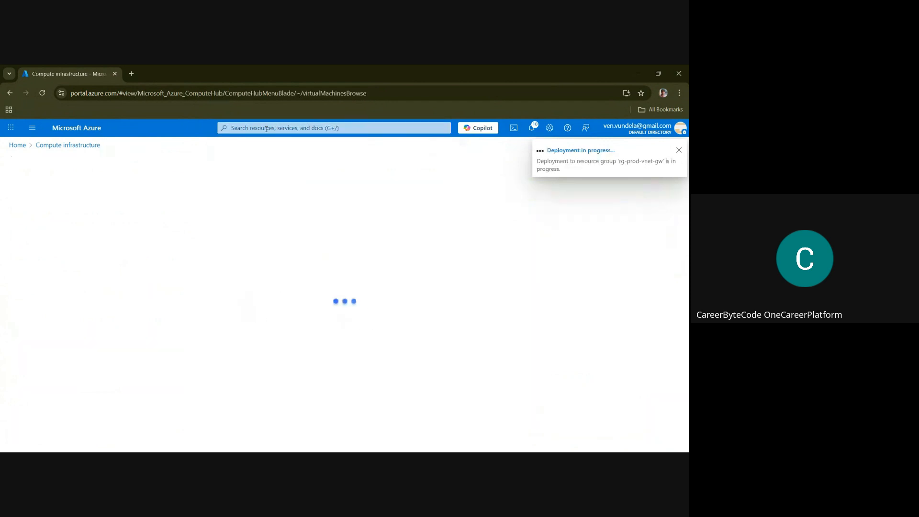
Open the virtual network gateways service and reload its page
click(266, 129)
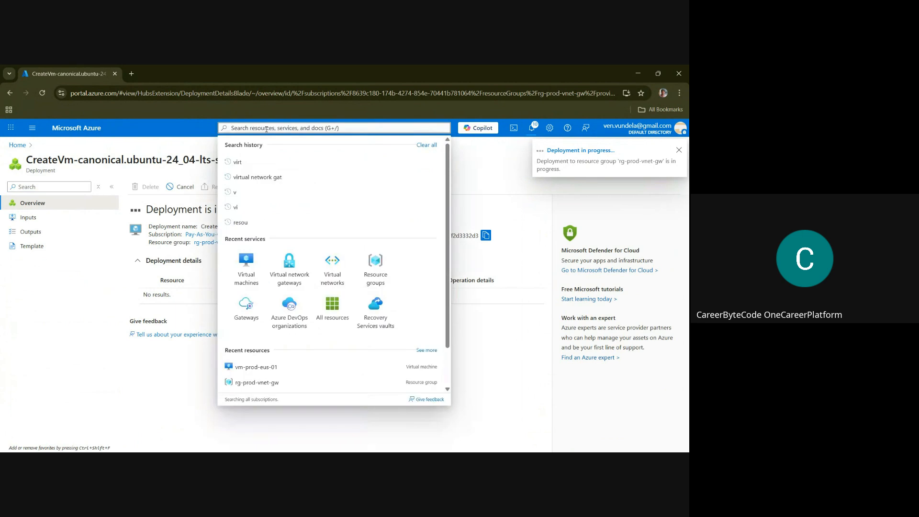
click(290, 268)
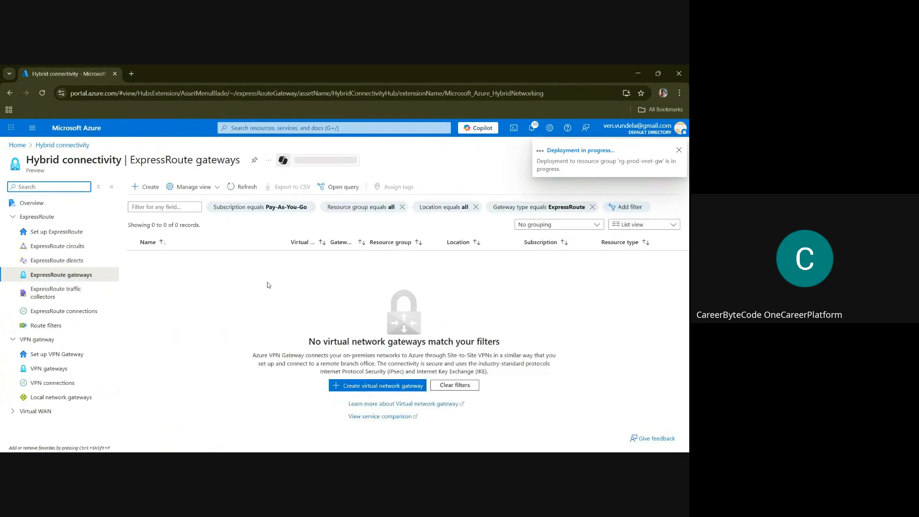
click(40, 99)
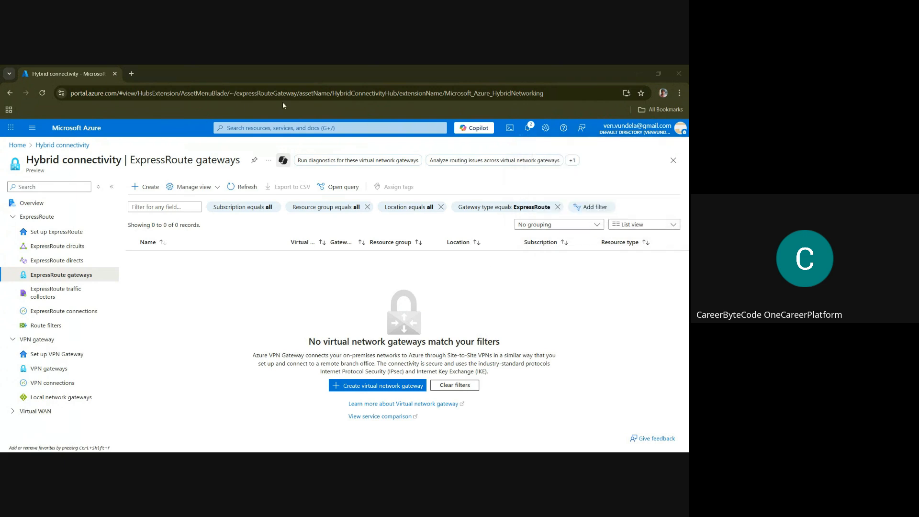
Search the portal for "vir" and open the list of virtual machines
click(255, 127)
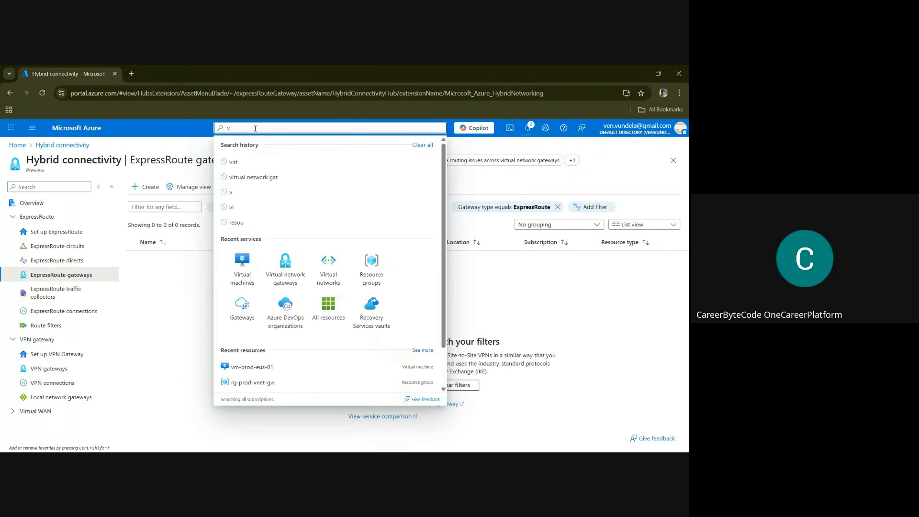
text(vir)
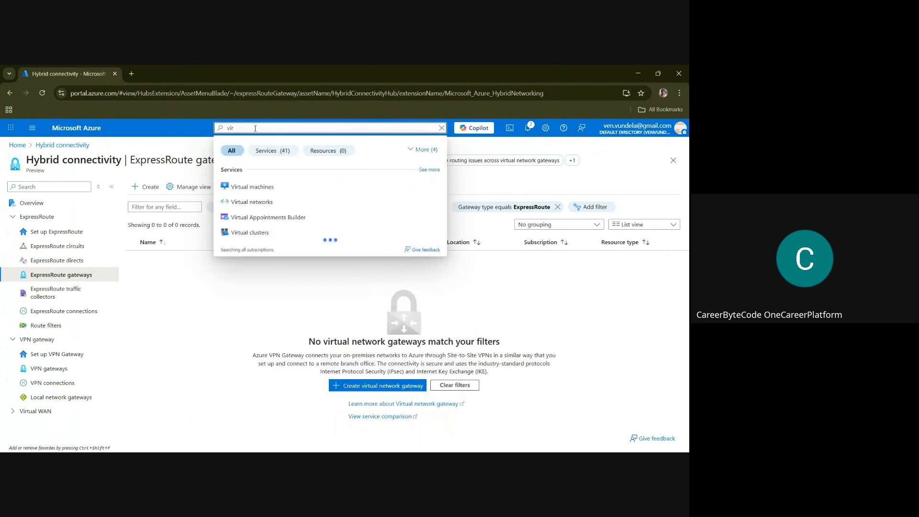
click(262, 188)
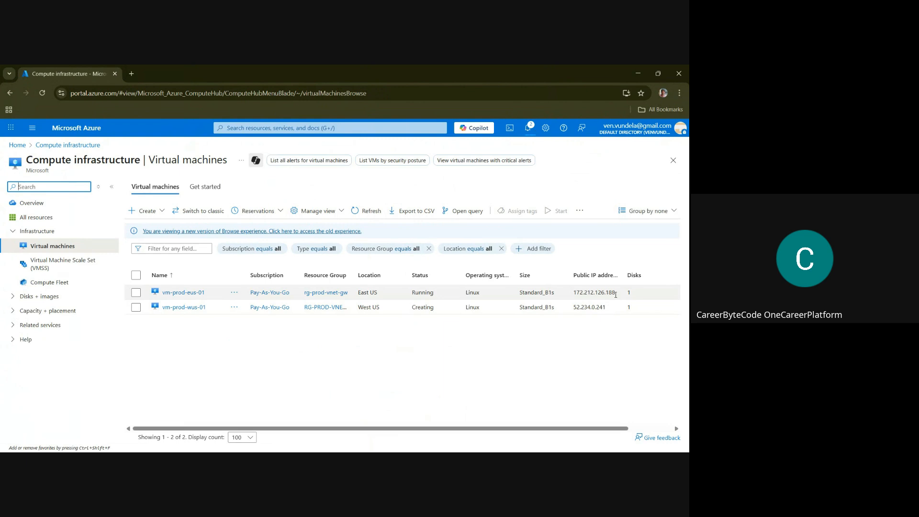
Copy the public IP address of vm-prod-eus-01, 172.212.126.188, and open an SSH session to it in PuTTY
drag(616, 294, 575, 297)
key(ctrl+c)
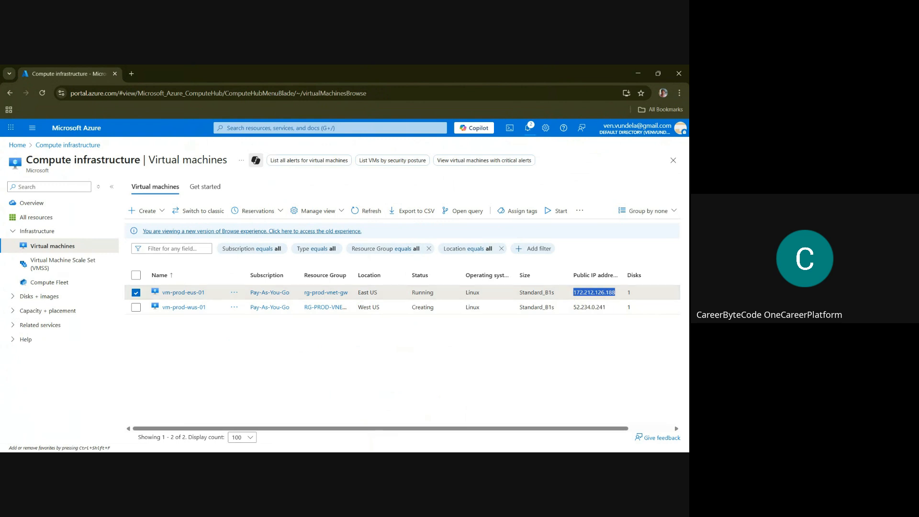
drag(426, 239, 335, 212)
key(ctrl+v)
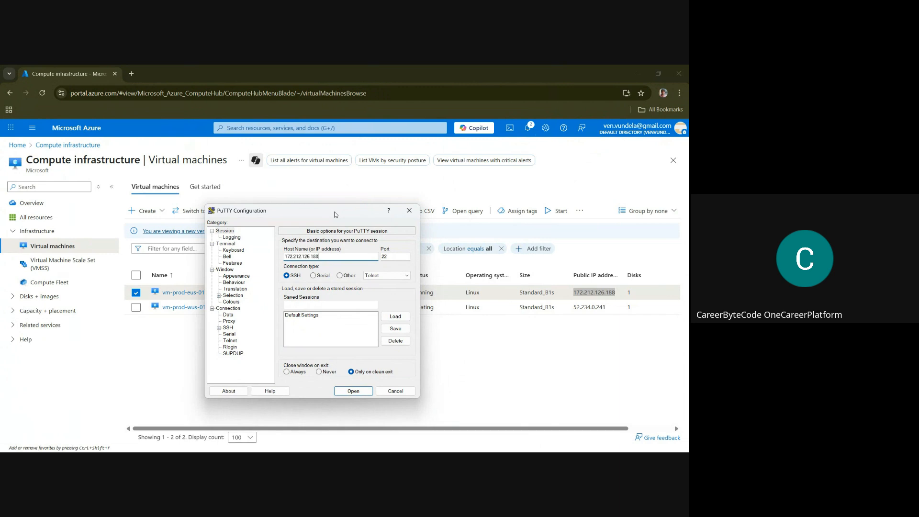
click(355, 394)
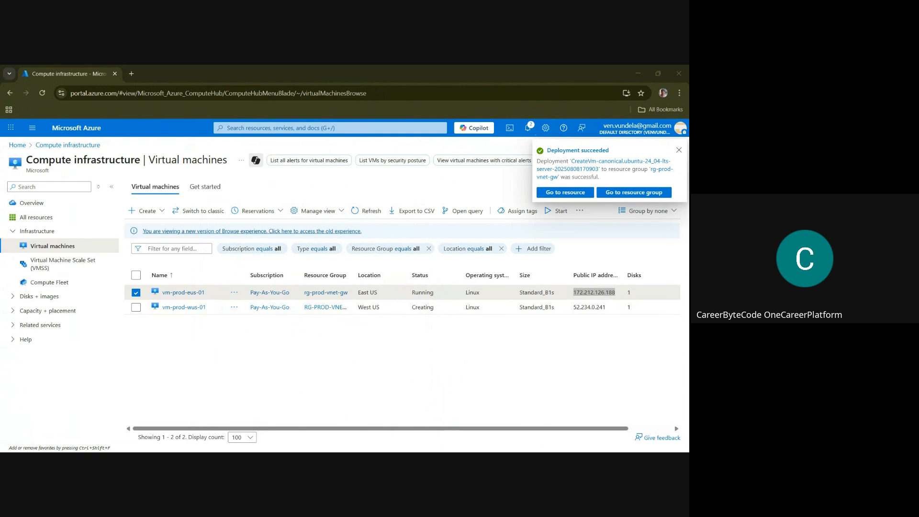
Log in to vm-prod-eus-01 as azureuser with the account password
text(as: a)
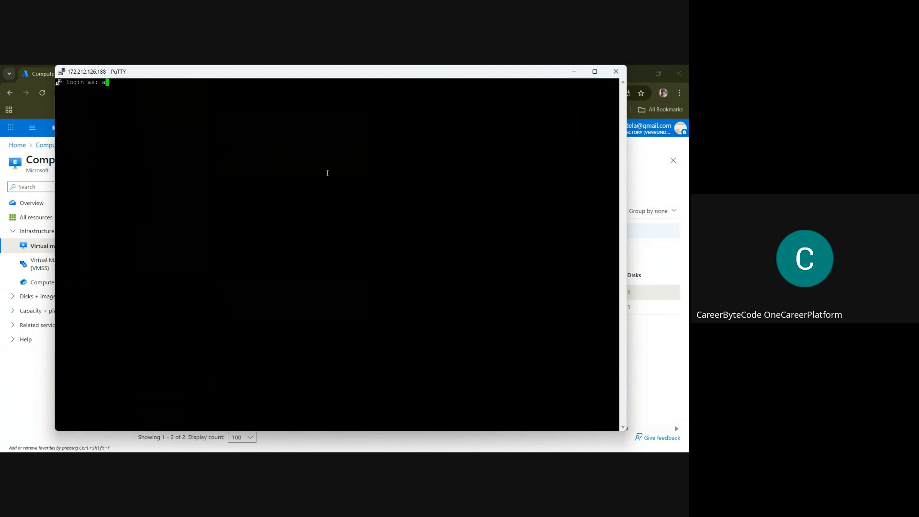
text(zureuser)
key(Return)
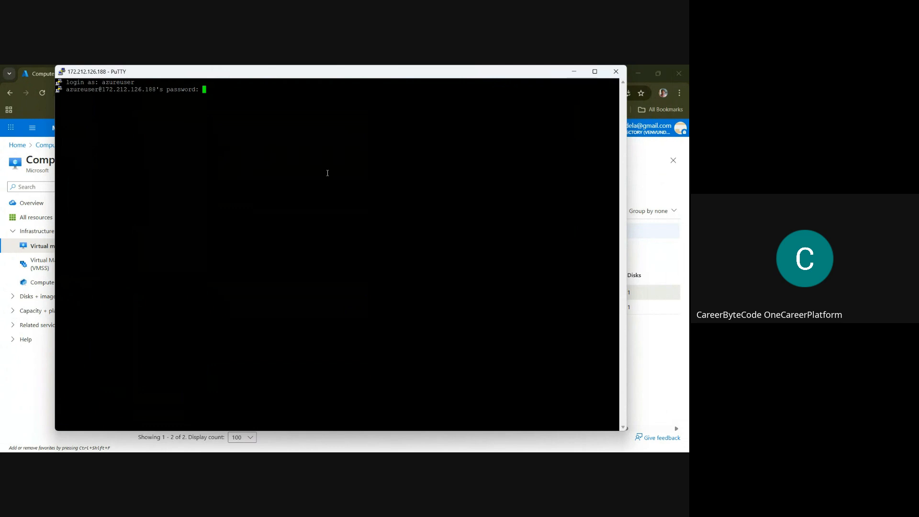
key(Return)
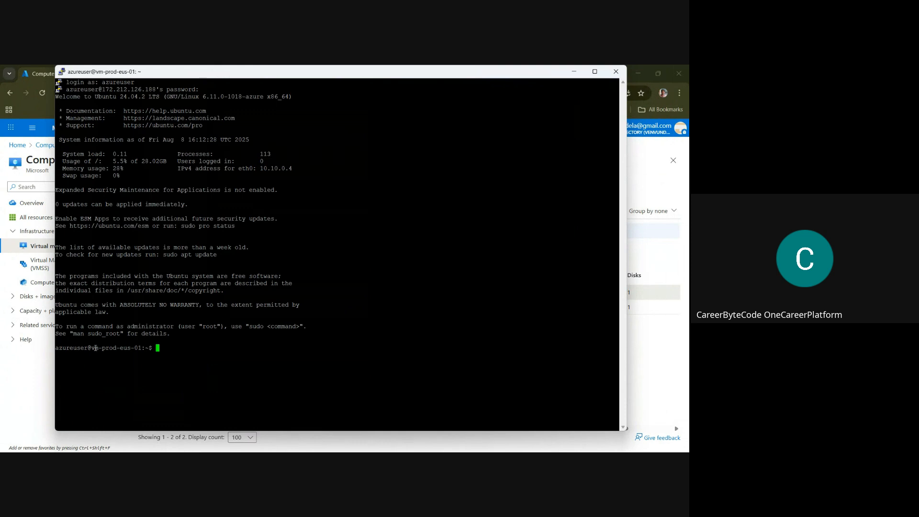
Copy the public IP address of vm-prod-wus-01, 52.234.0.241, from the portal and open a new PuTTY SSH session to it
click(573, 74)
drag(607, 308, 575, 312)
key(ctrl+c)
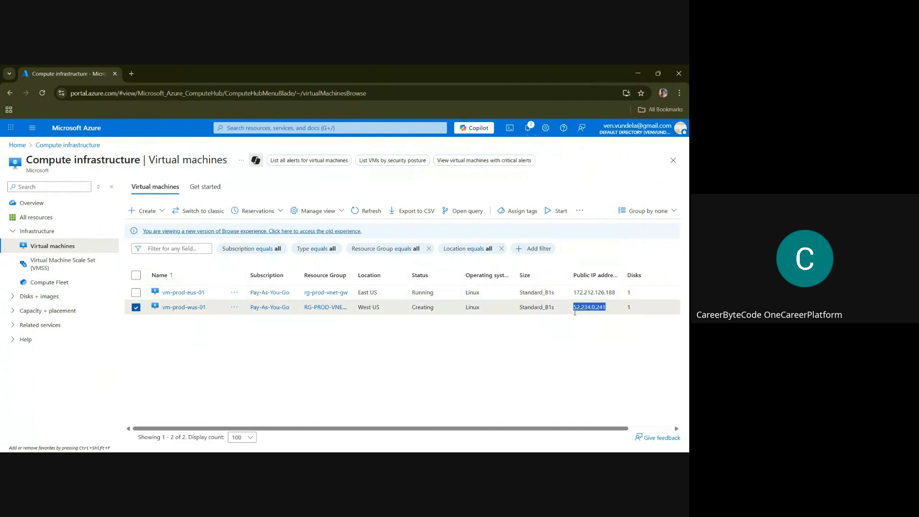
key(alt+Tab)
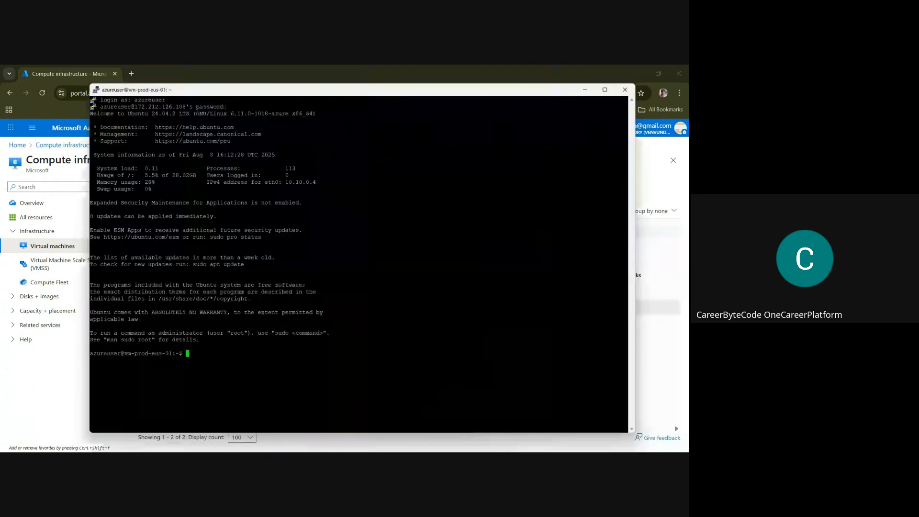
right_click(266, 77)
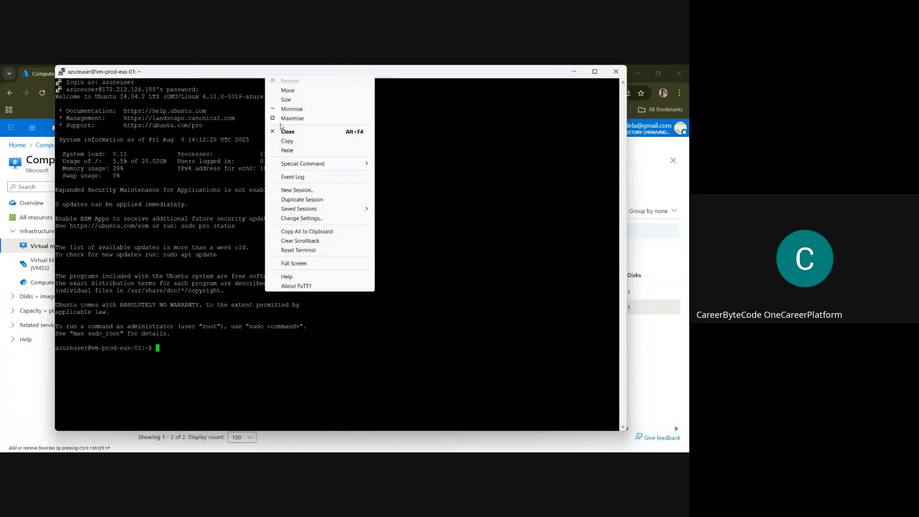
click(299, 190)
drag(442, 179, 343, 178)
key(ctrl+v)
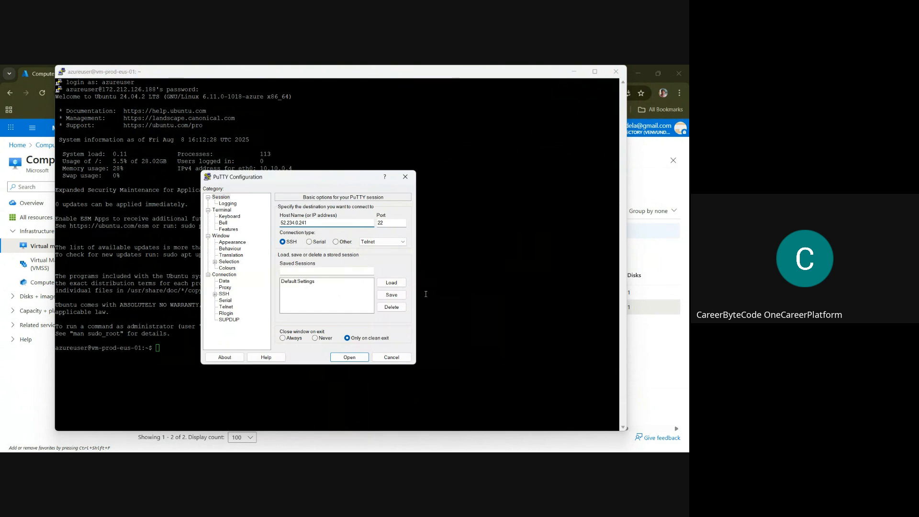
click(349, 357)
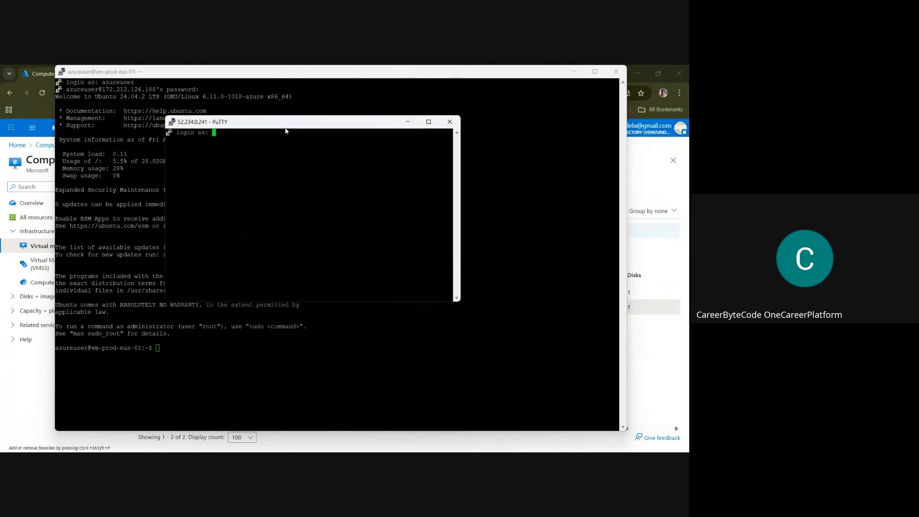
Maximise the new session window and log in to vm-prod-wus-01 as azureuser with the account password
click(427, 119)
text(azureuser)
key(Return)
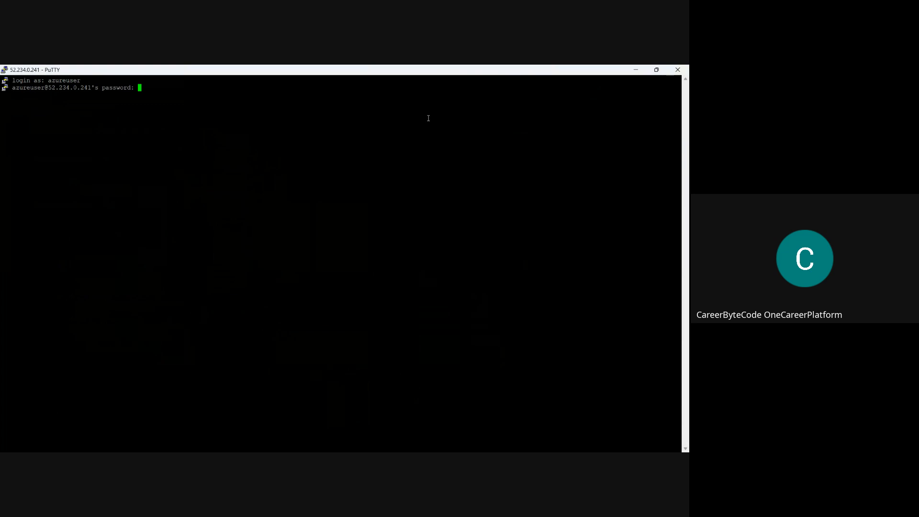
key(Return)
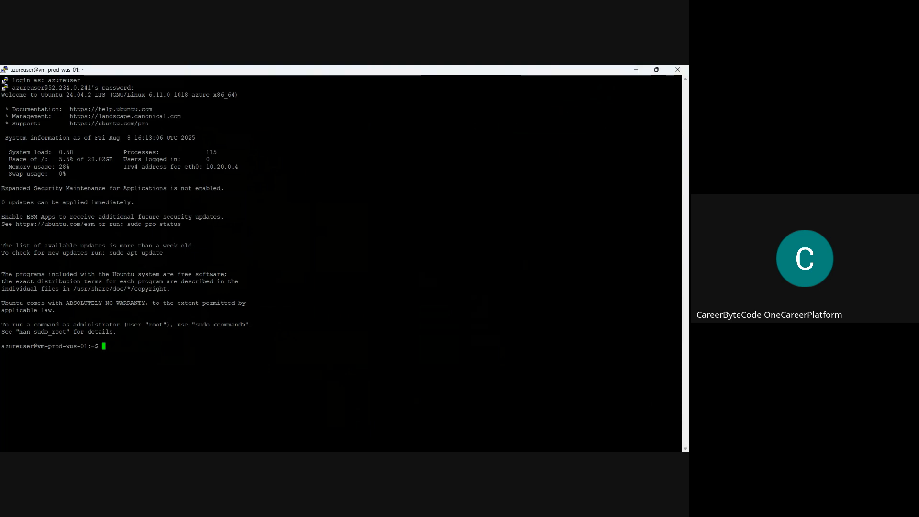
Put both PuTTY sessions aside and bring up the Vnet-to-Vnet VPN Connection.jpg diagram, maximised, to examine the network topology
key(alt+Tab)
key(alt+Tab)
key(alt+Tab)
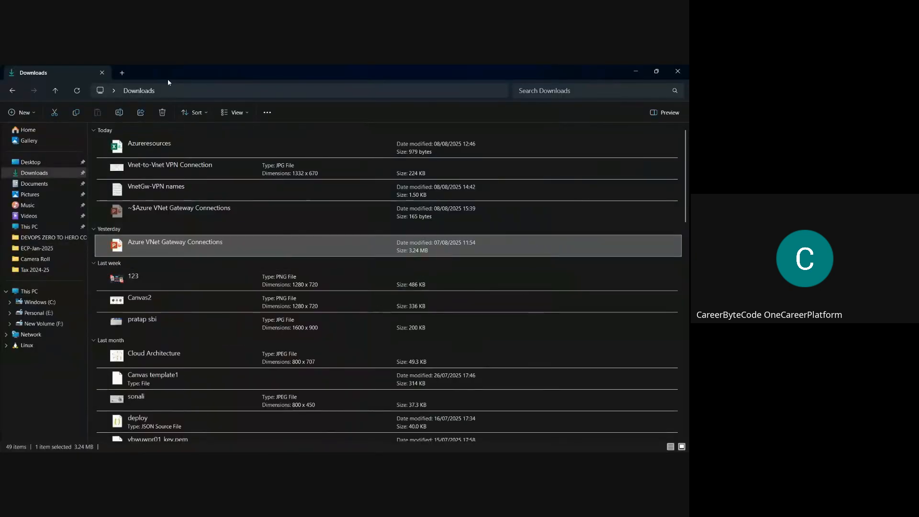
key(alt+Tab)
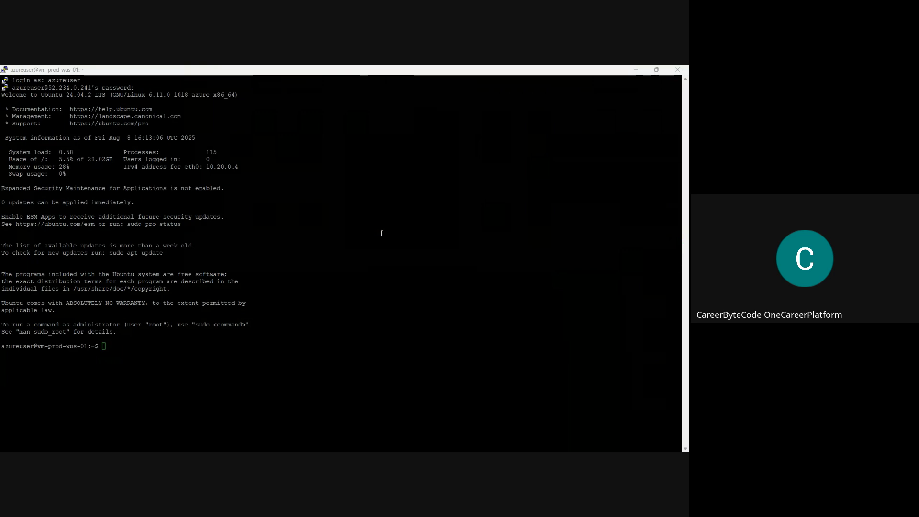
click(636, 69)
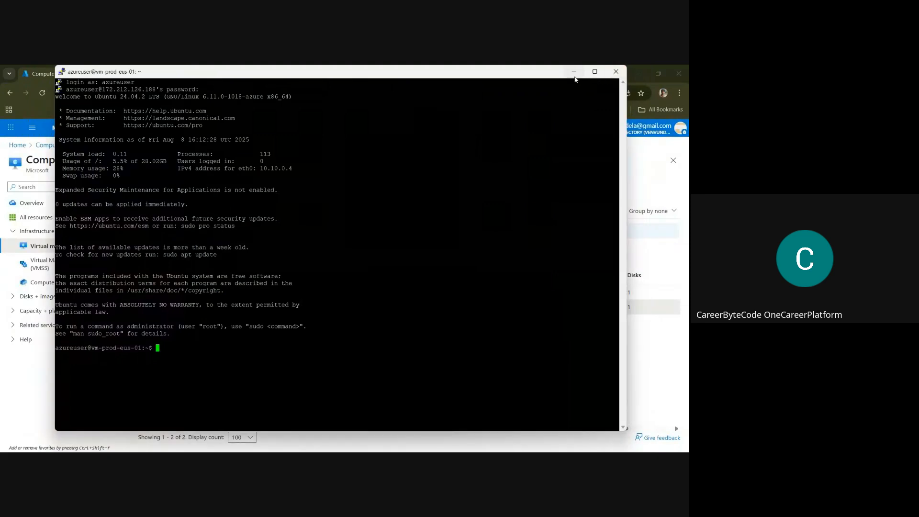
click(574, 72)
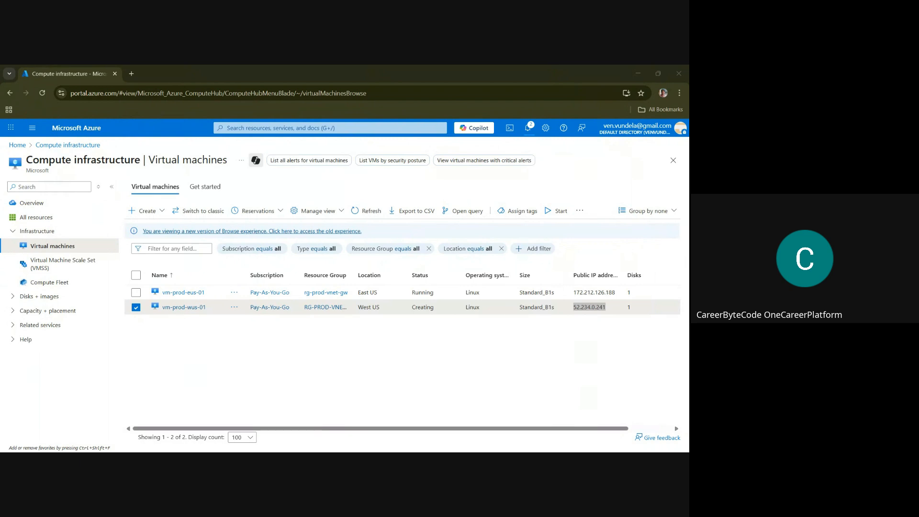
drag(689, 143, 389, 177)
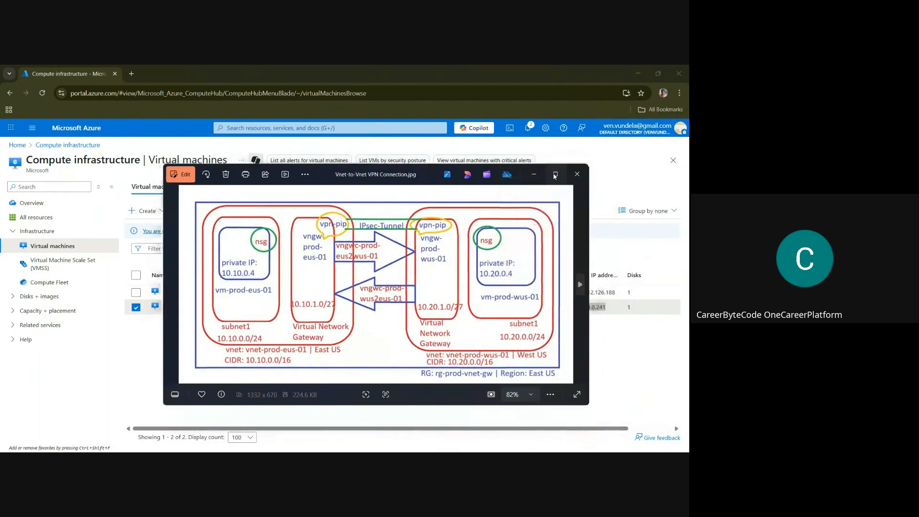
click(556, 175)
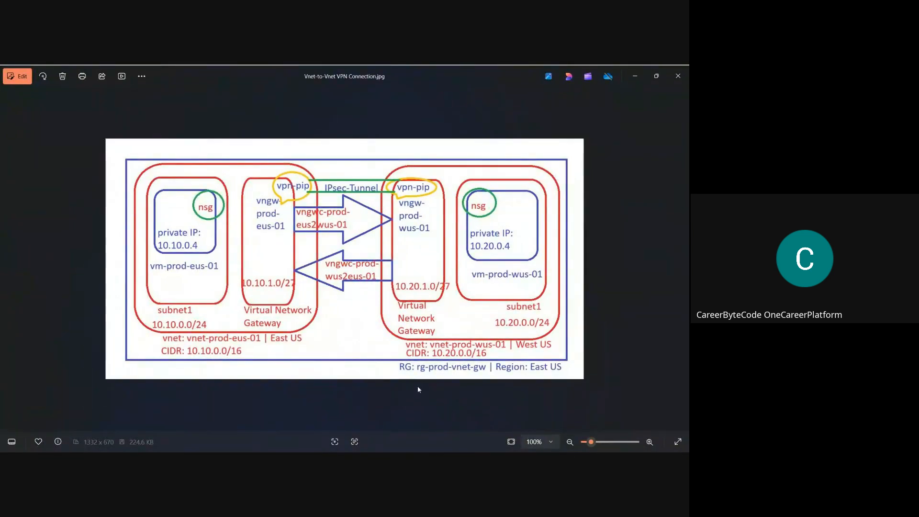
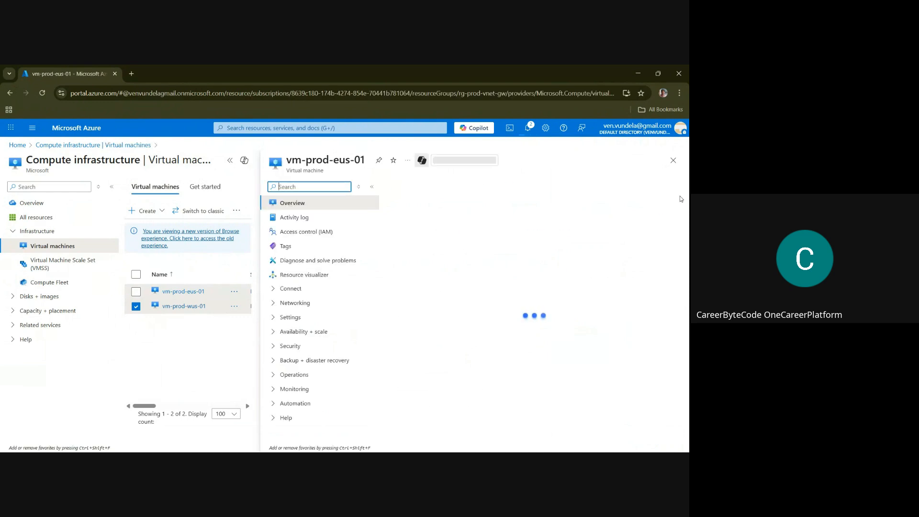
Look up the private IP addresses of vm-prod-eus-01 and vm-prod-wus-01 in their Networking properties
drag(686, 220, 686, 373)
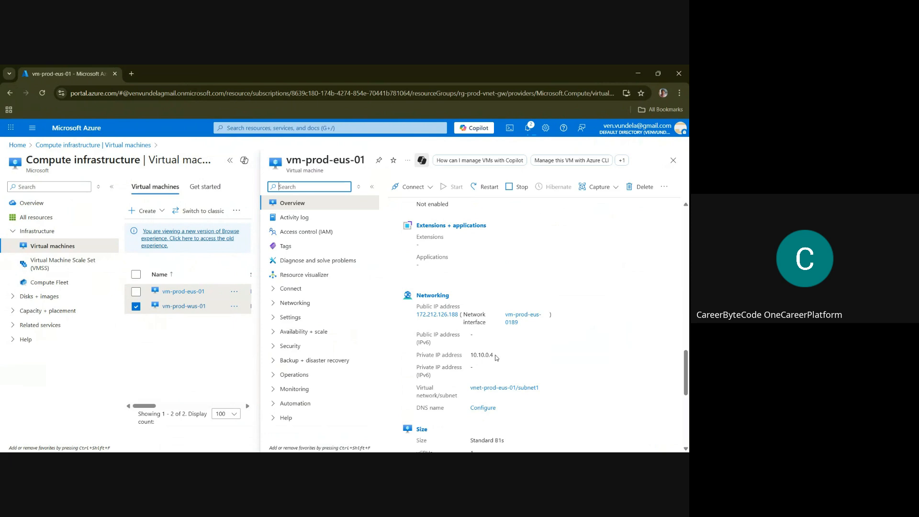
click(185, 308)
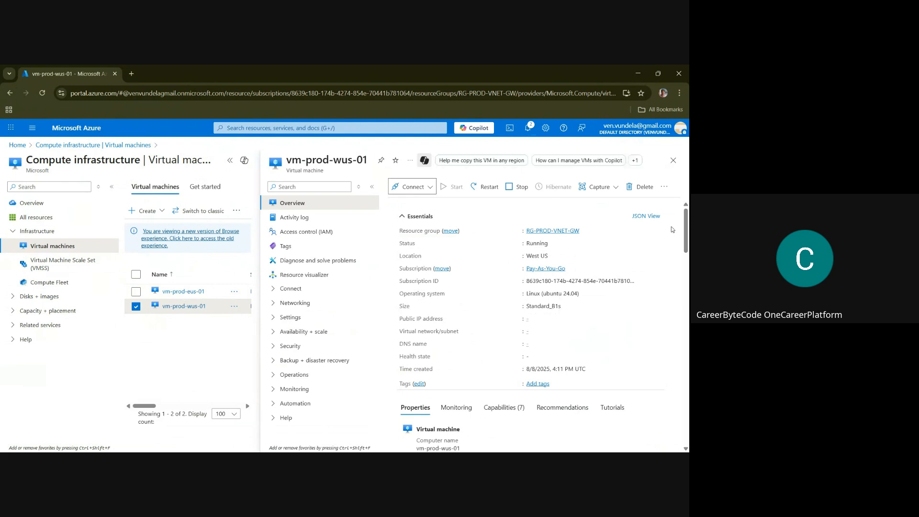
drag(687, 232, 688, 360)
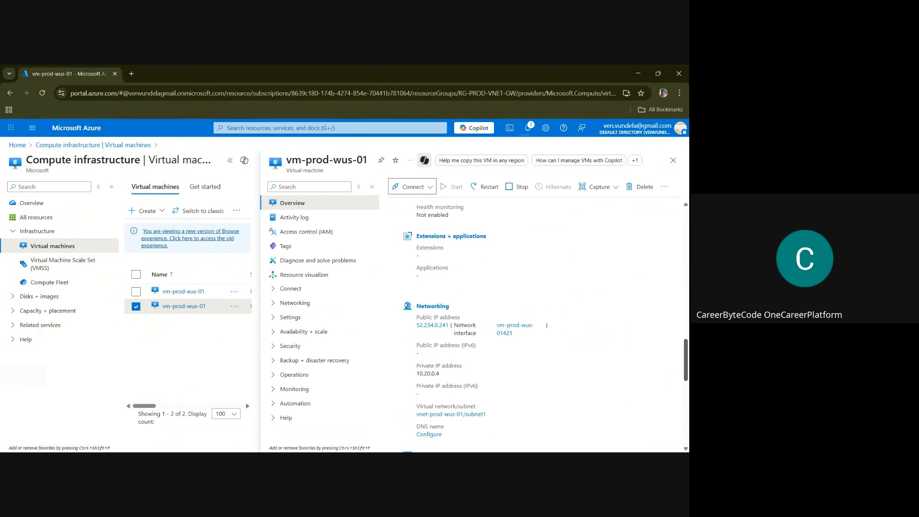
drag(417, 373, 459, 375)
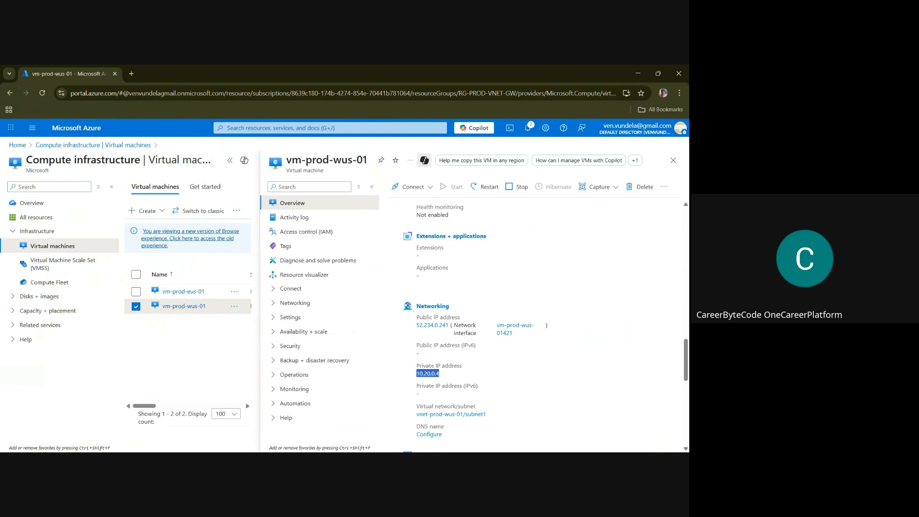
Switch to the vm-prod-wus-01 PuTTY session, restore its window over the vm-prod-eus-01 session, and ping 10.10.0.4 from it
key(alt+Tab)
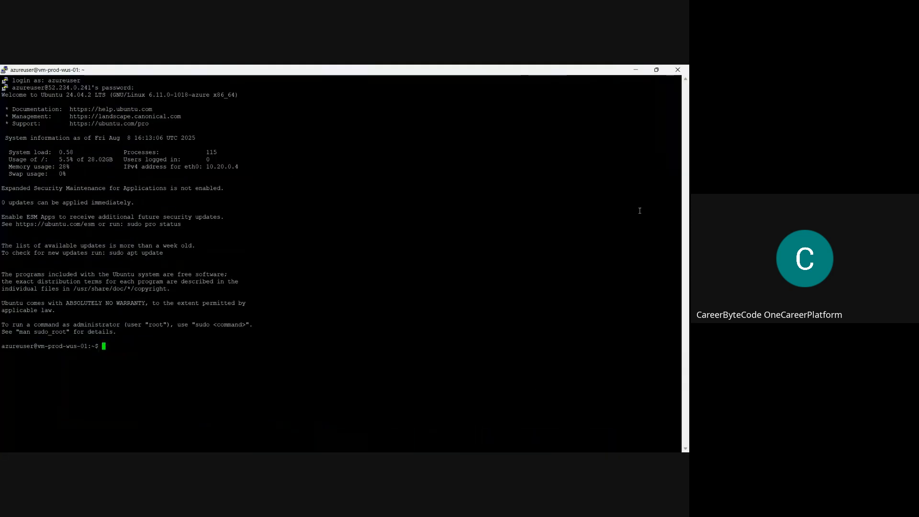
click(656, 70)
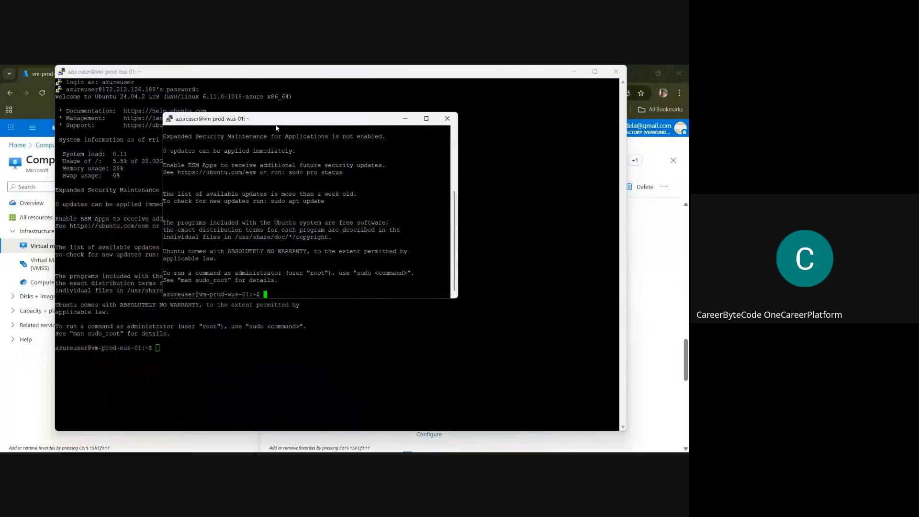
drag(263, 117, 373, 103)
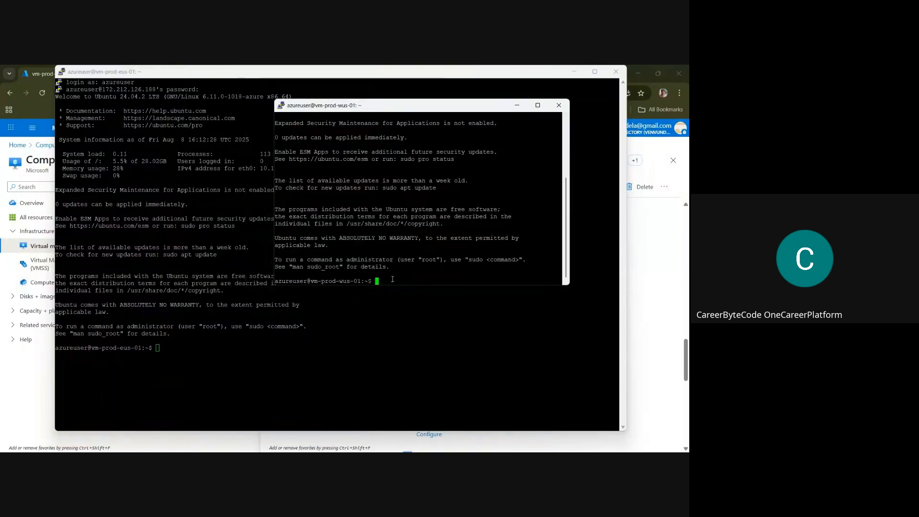
text(ping 10.10.0.4)
key(Return)
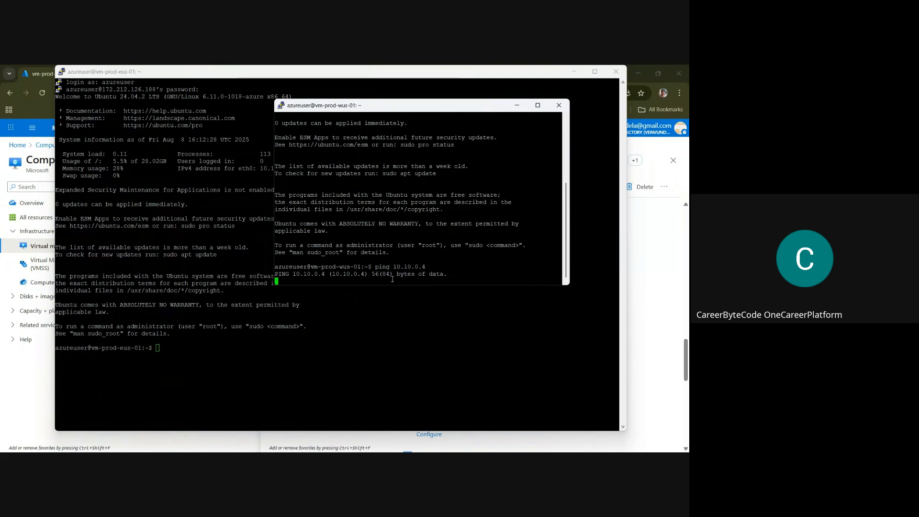
Ping the private address 10.20.0.4 from the vm-prod-eus-01 session
click(213, 347)
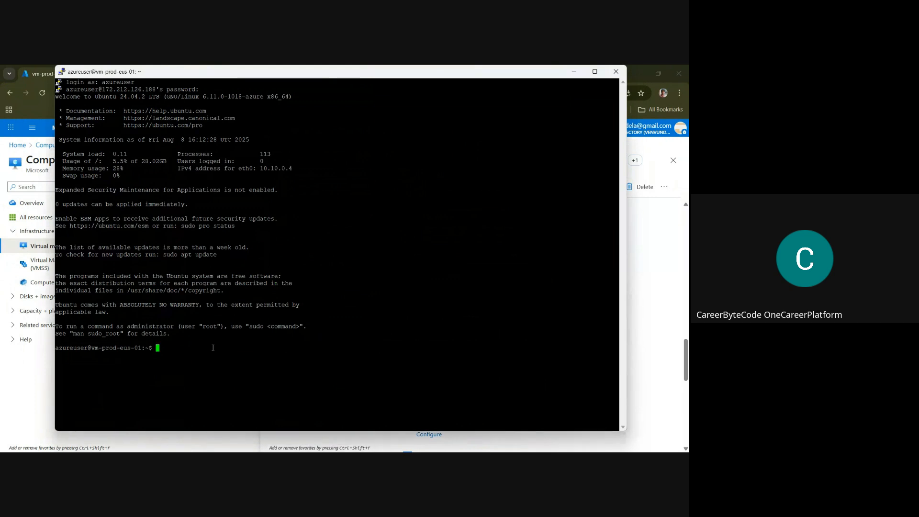
text(10.20.0.)
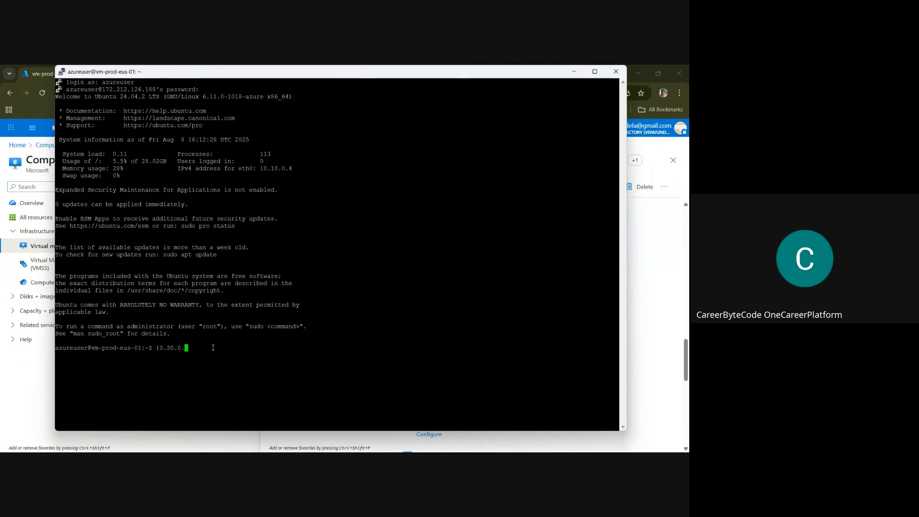
text(4)
key(Return)
key(Up)
key(Left)
key(Left)
key(Left)
key(Left)
key(Left)
key(Left)
key(Left)
key(Left)
key(Left)
text(ping)
key(Return)
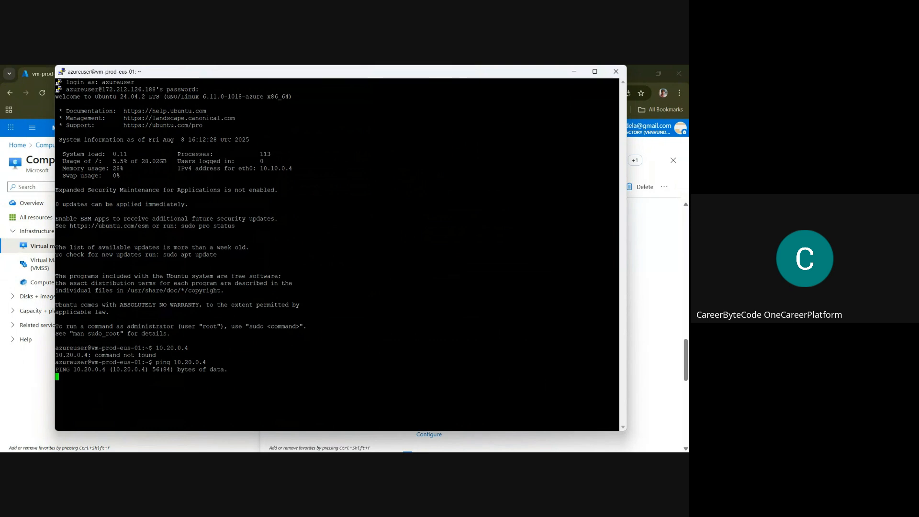
Switch to the Azure portal, bring up the Virtual network gateways service and reload its page
key(alt+Tab)
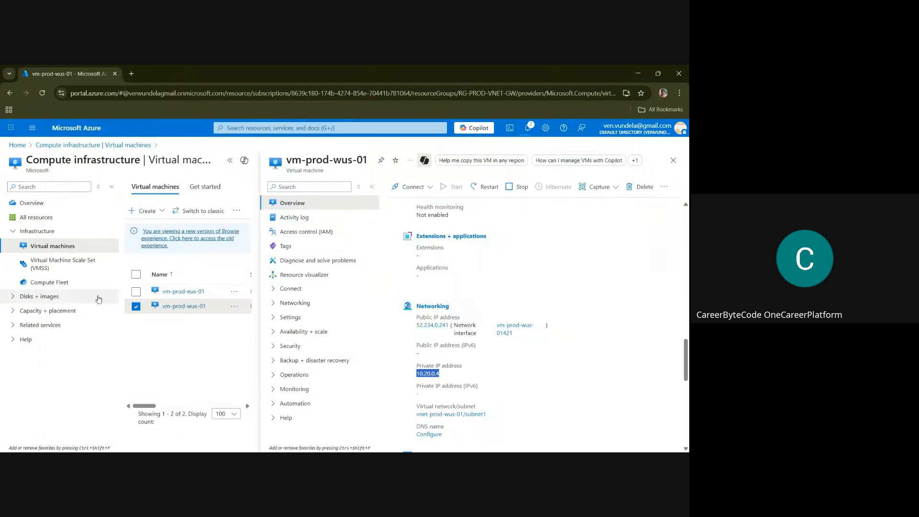
click(273, 128)
text(g)
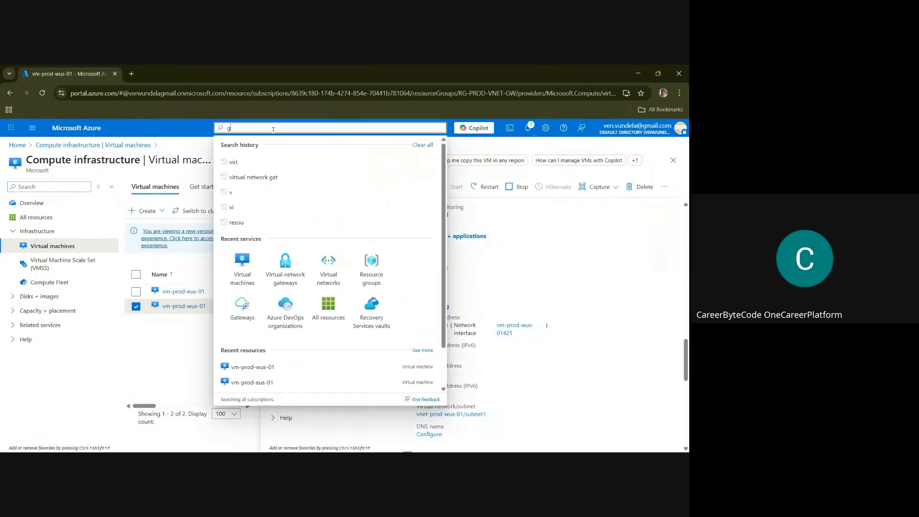
text(a)
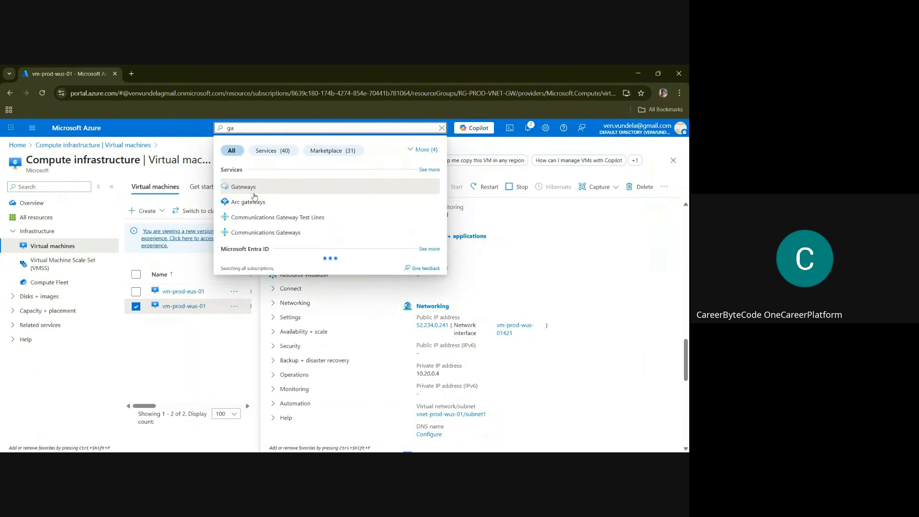
click(253, 191)
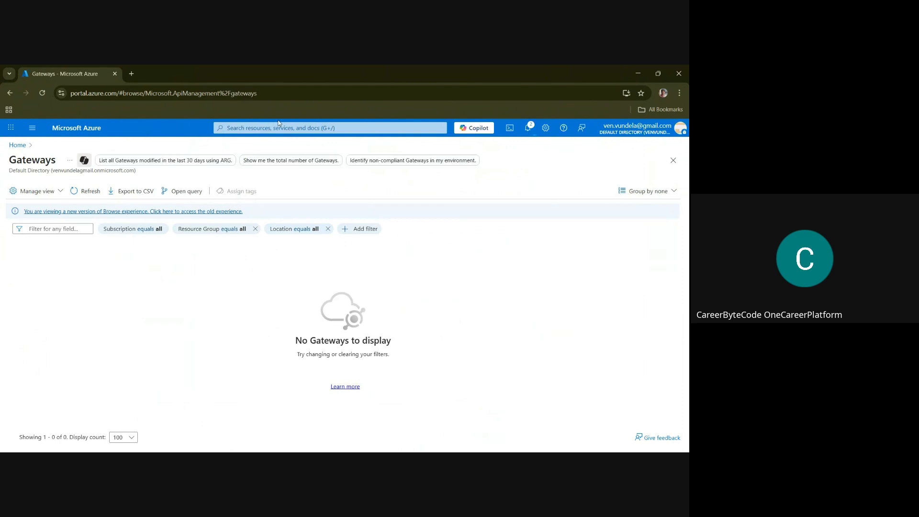
click(242, 127)
click(332, 270)
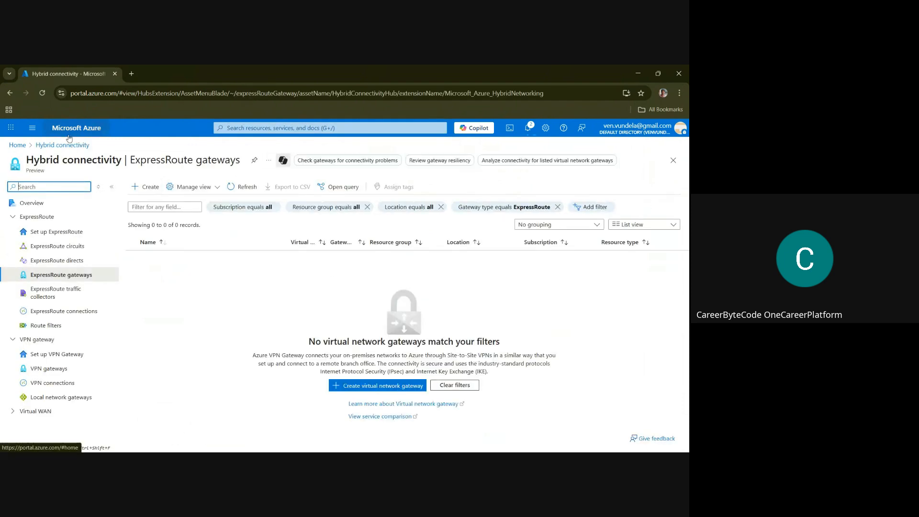
click(42, 93)
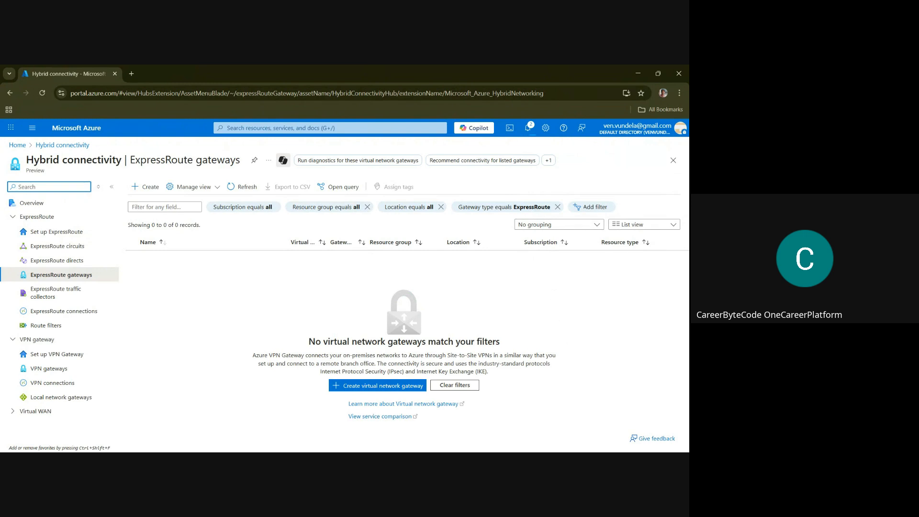
Check the running ping in the vm-prod-eus-01 PuTTY session and minimise its window
key(alt+Tab)
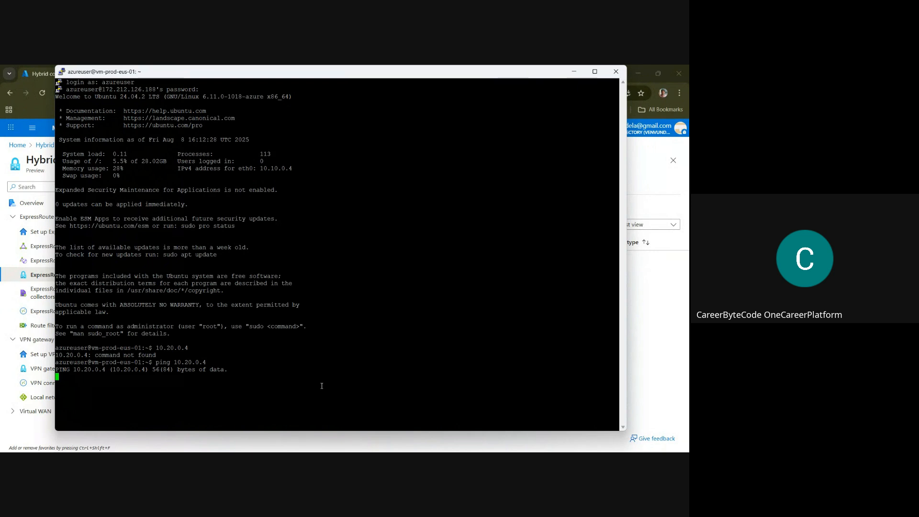
click(575, 73)
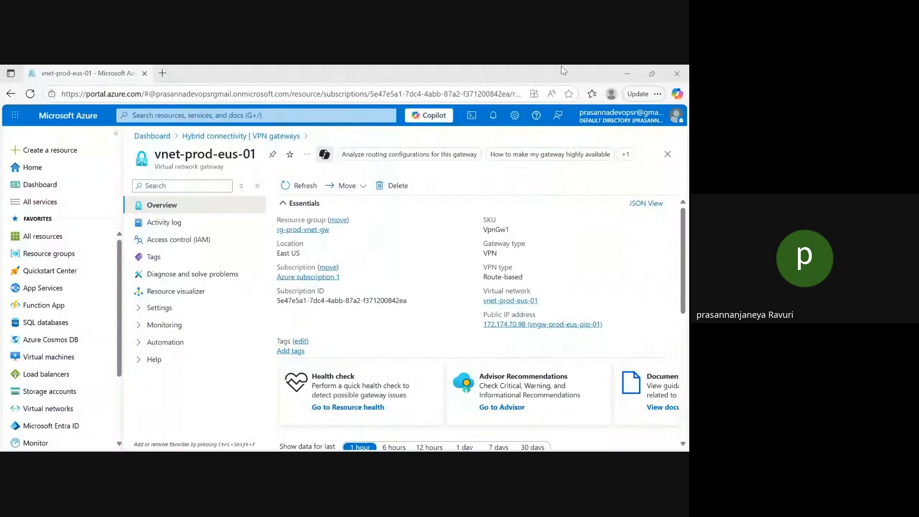
Open the vnet-prod-eus-01 virtual network and examine its subnets
click(630, 67)
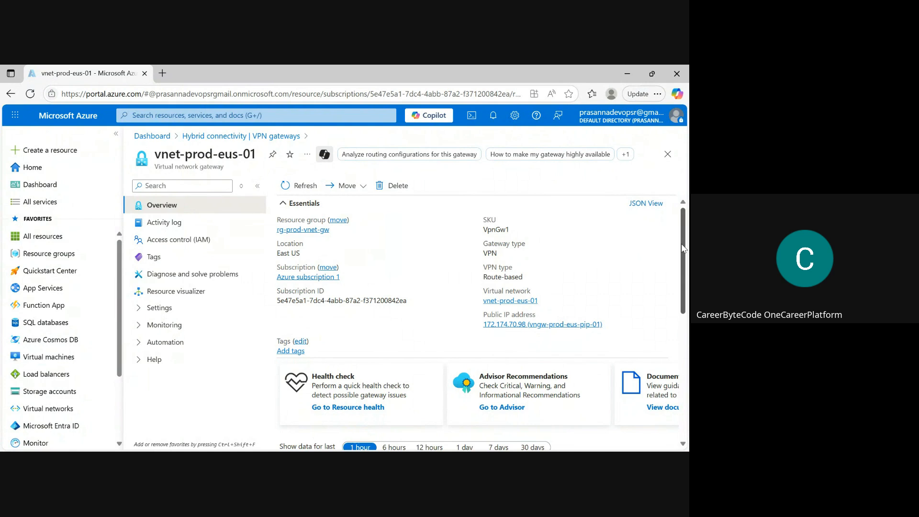
scroll(683, 248, down, 3)
scroll(683, 247, up, 3)
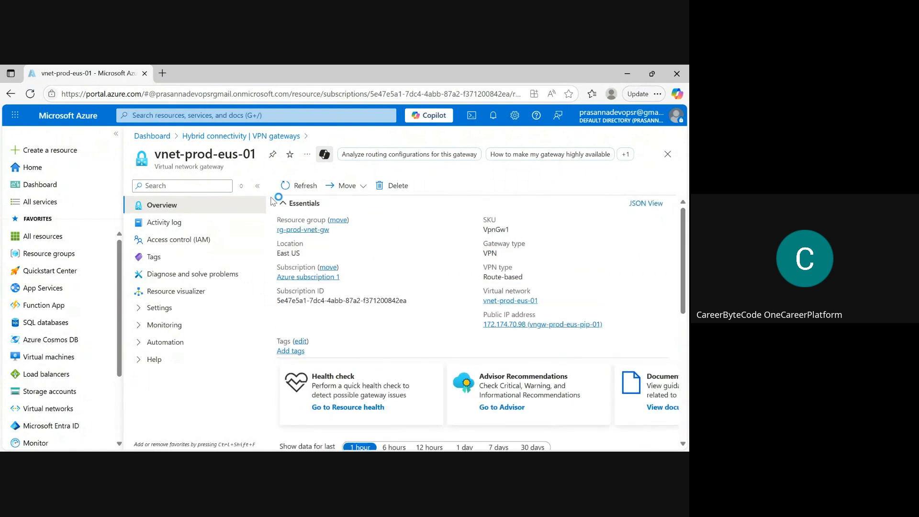
click(46, 412)
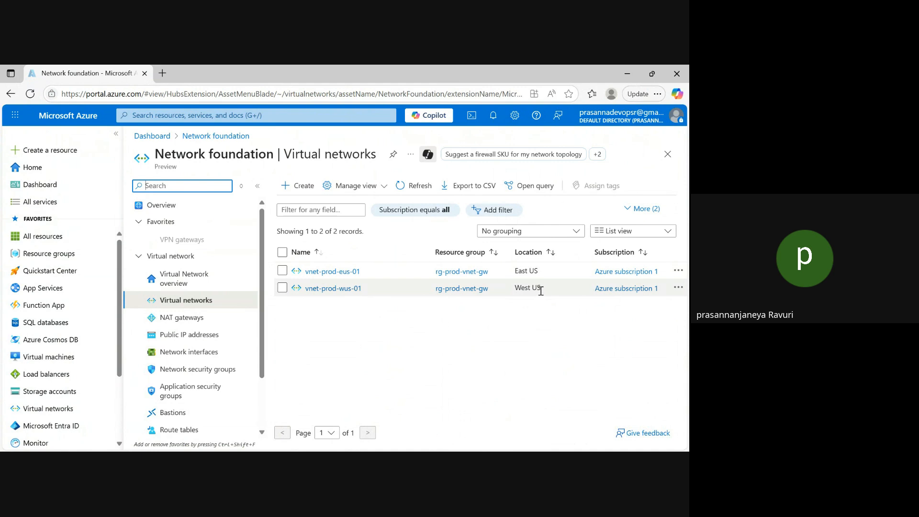
click(331, 272)
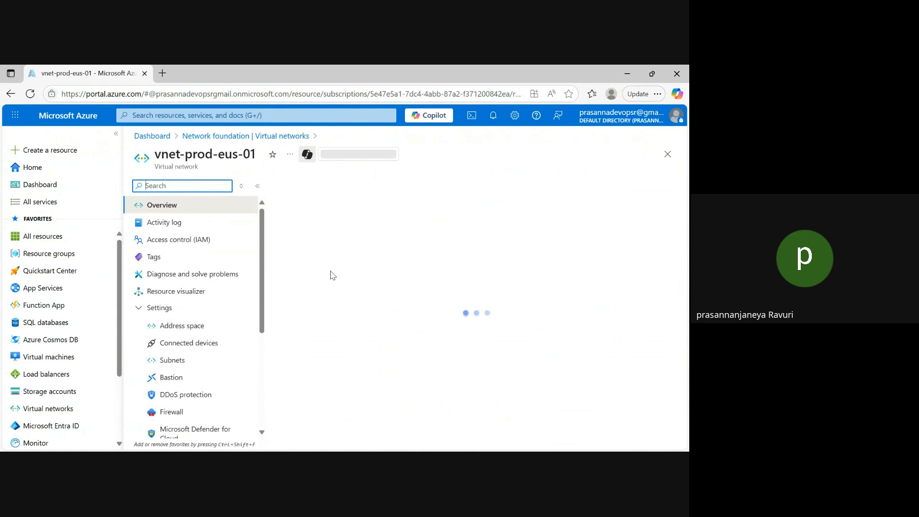
click(183, 364)
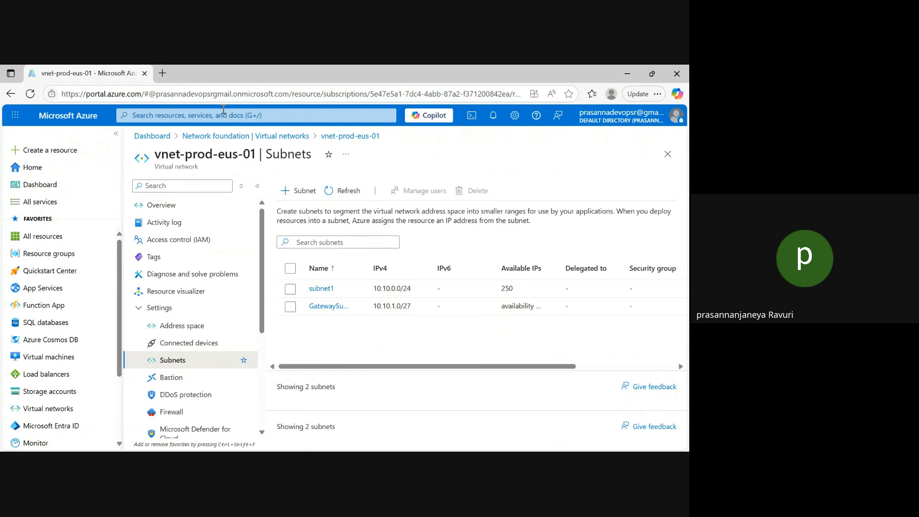
Go to the Virtual network gateways service and show its list of VPN gateways
click(198, 115)
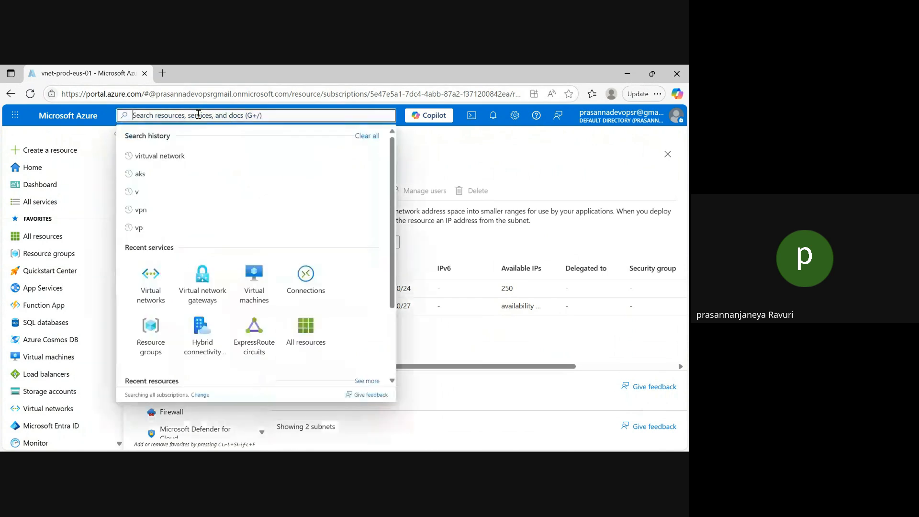
click(212, 294)
click(143, 405)
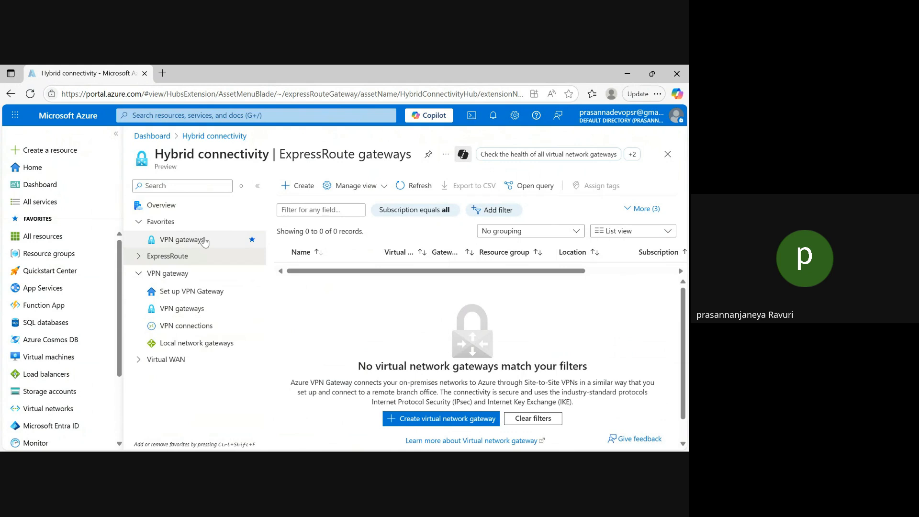
click(138, 275)
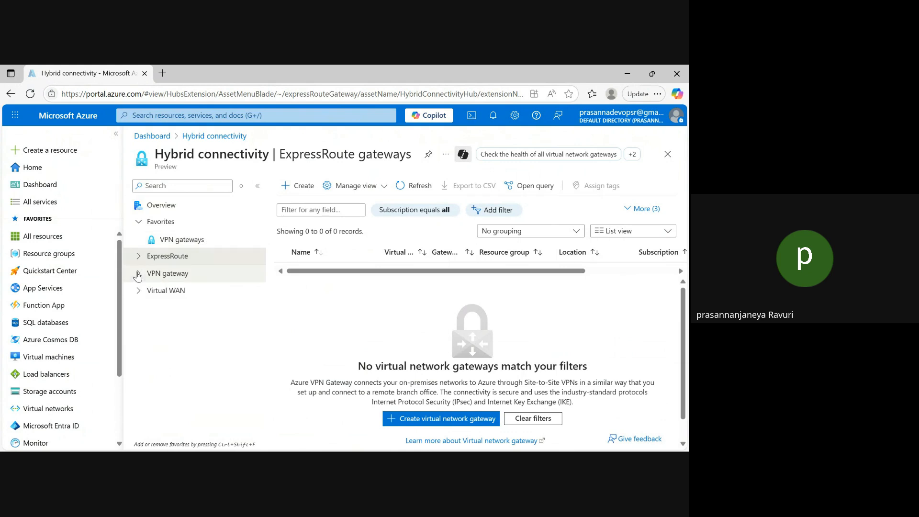
click(186, 243)
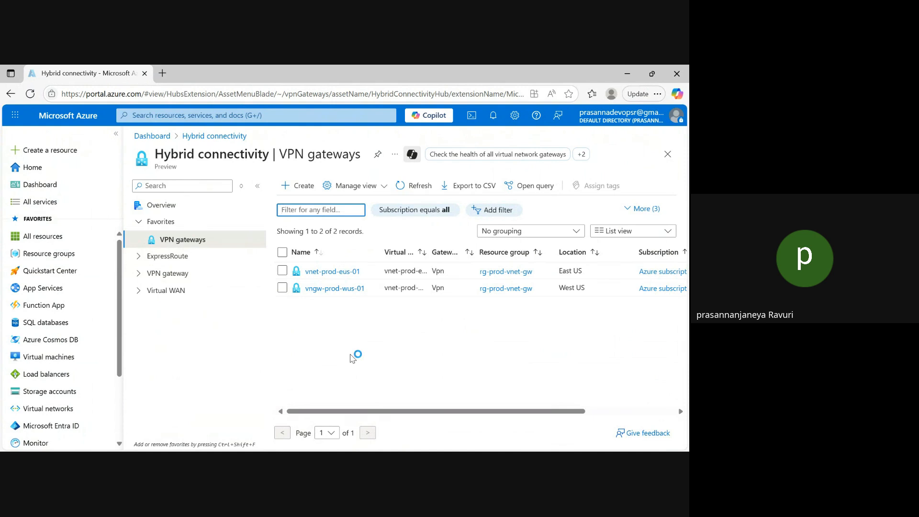
click(137, 258)
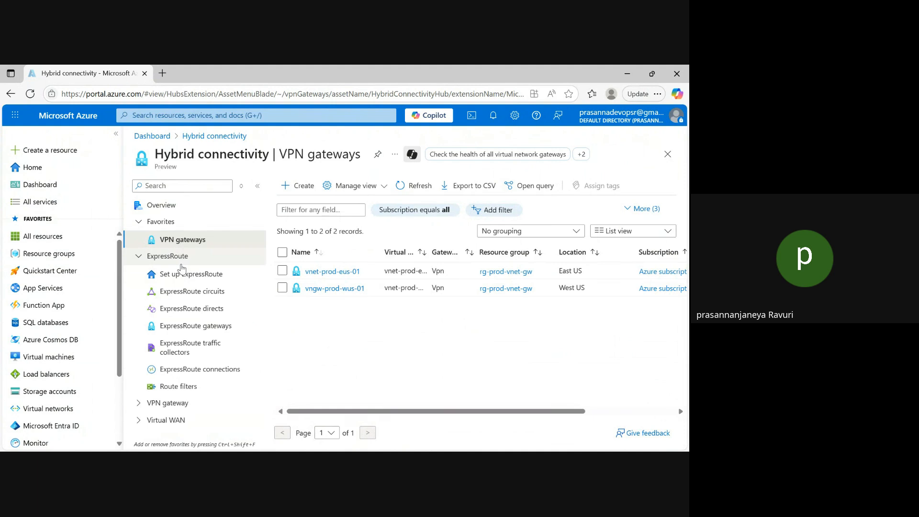
click(145, 257)
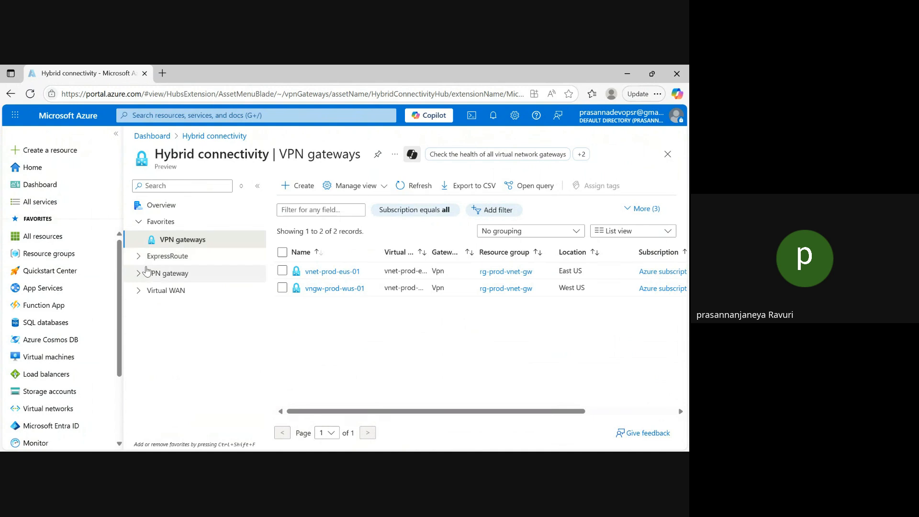
click(138, 258)
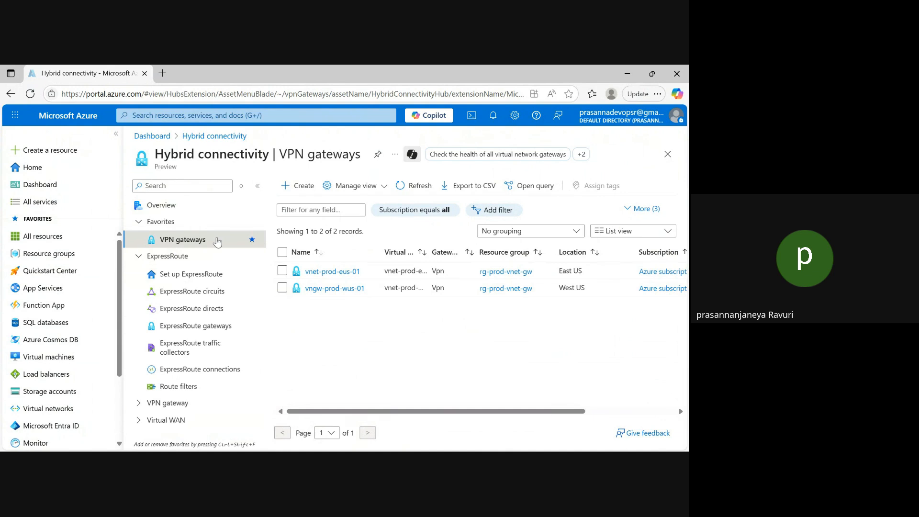
click(138, 257)
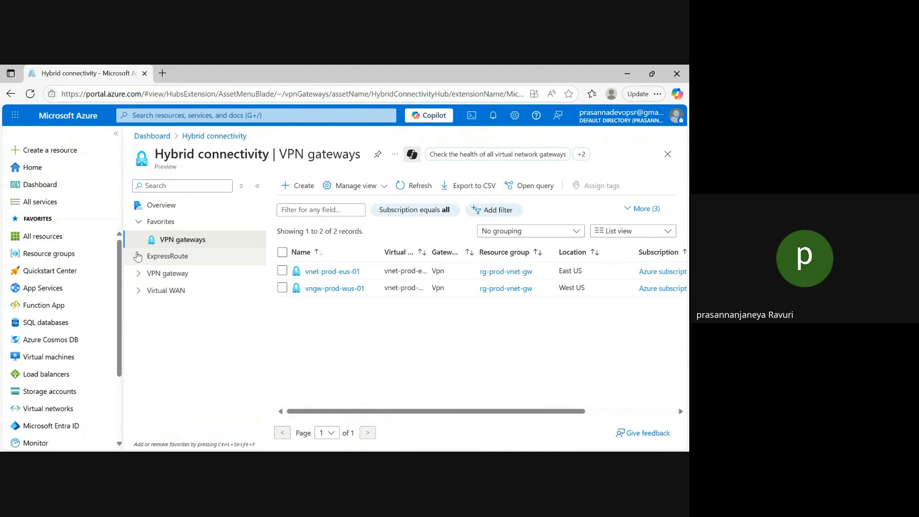
Open the connections of the vnet-prod-eus-01 virtual network gateway and start adding a new connection
click(139, 222)
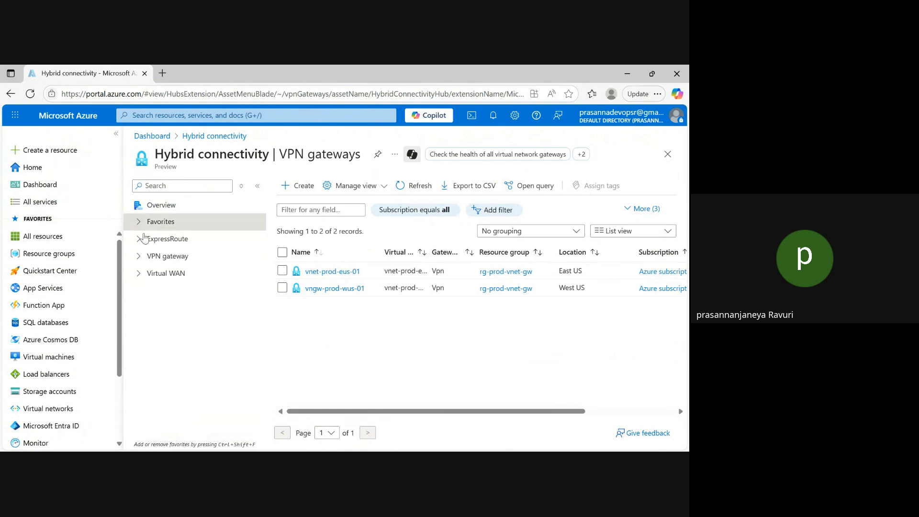
click(317, 272)
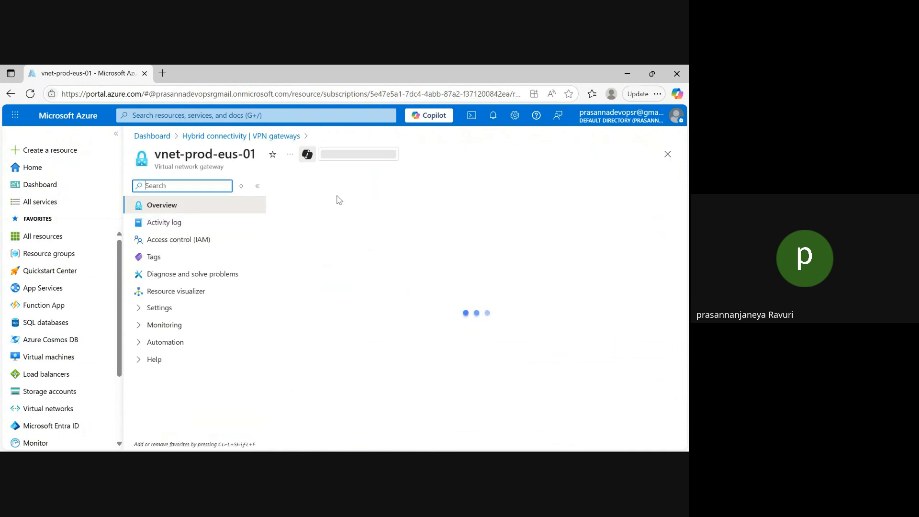
click(140, 311)
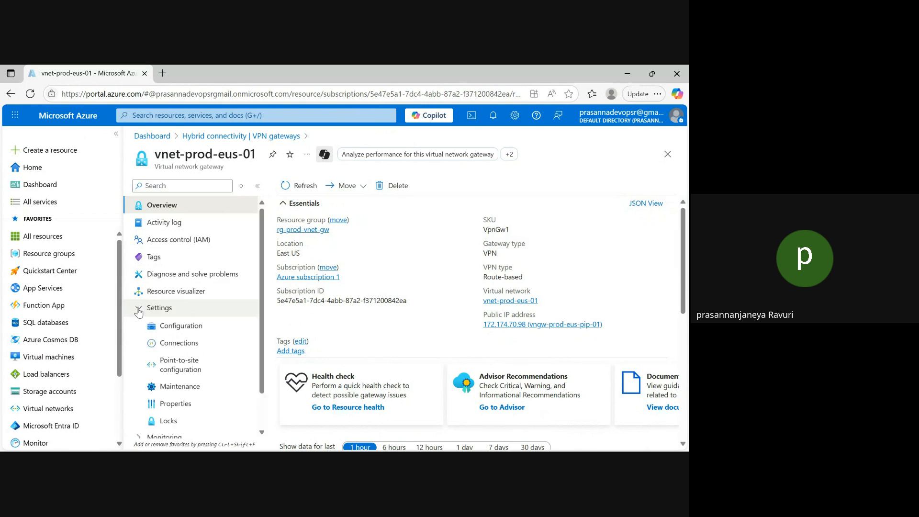
click(194, 343)
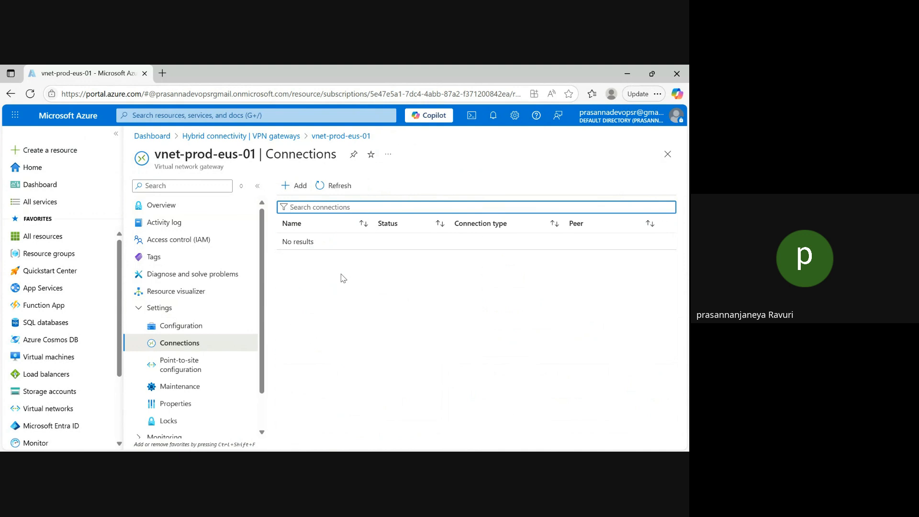
click(298, 185)
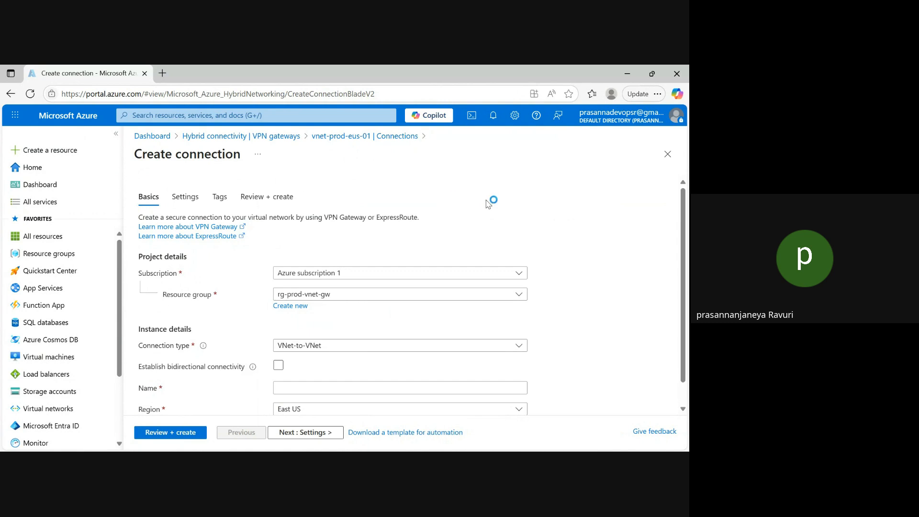
Enable bidirectional connectivity for the new VNet-to-VNet connection
scroll(425, 299, down, 1)
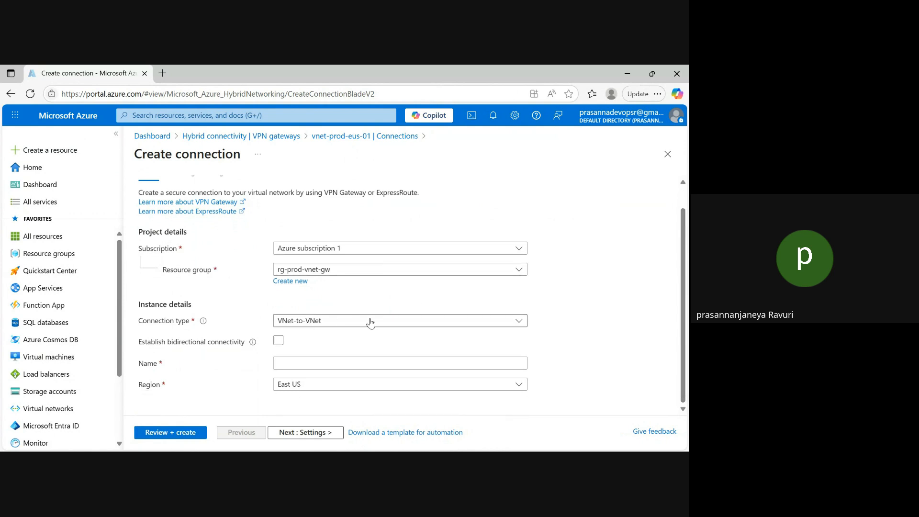
drag(138, 348, 251, 344)
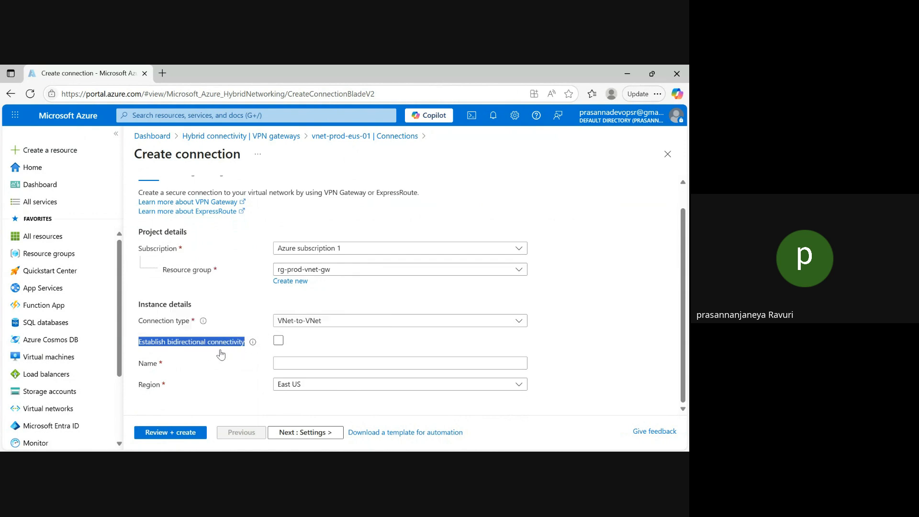
click(278, 341)
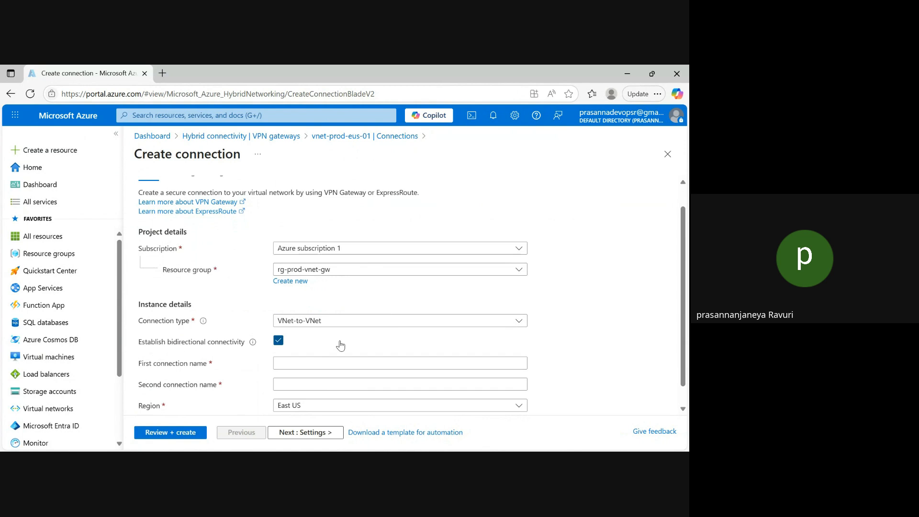
scroll(683, 268, down, 1)
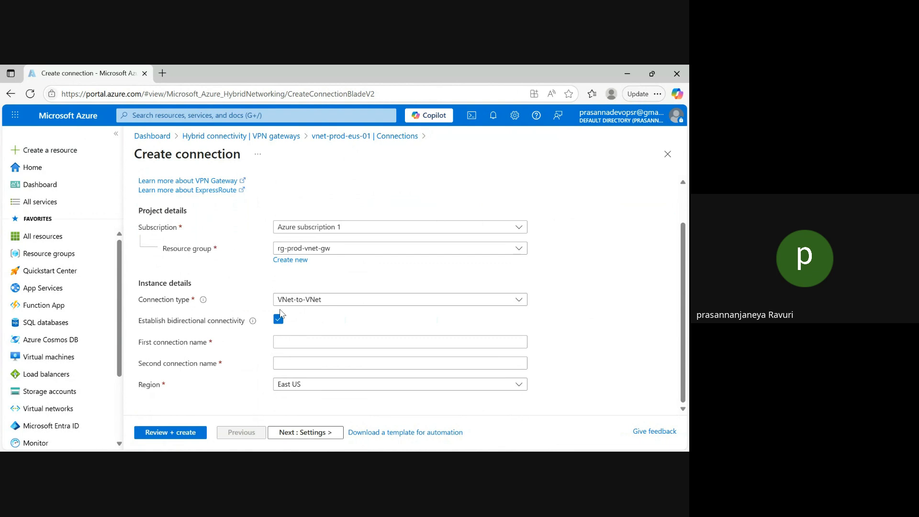
Name the first connection vngwc-prod-eus2wus-01 and the second connection vngwc-prod-wus2eus-01
click(334, 341)
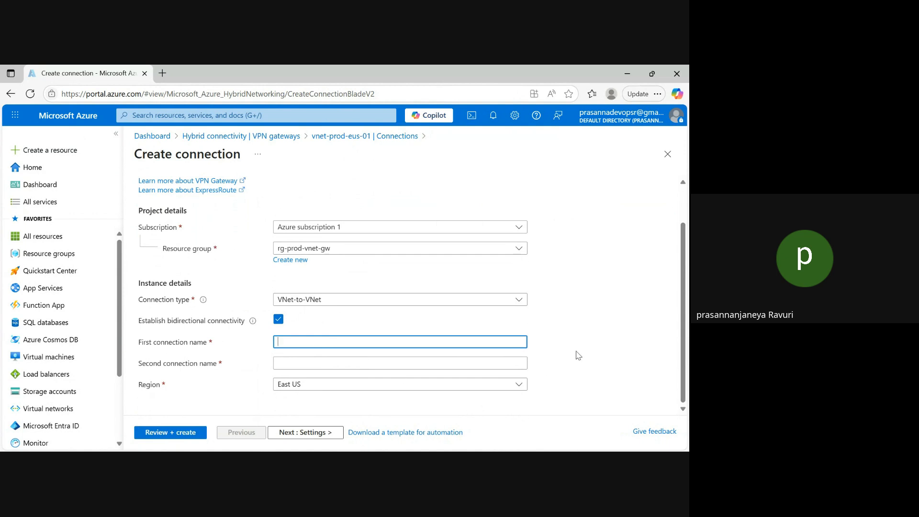
key(alt+Tab)
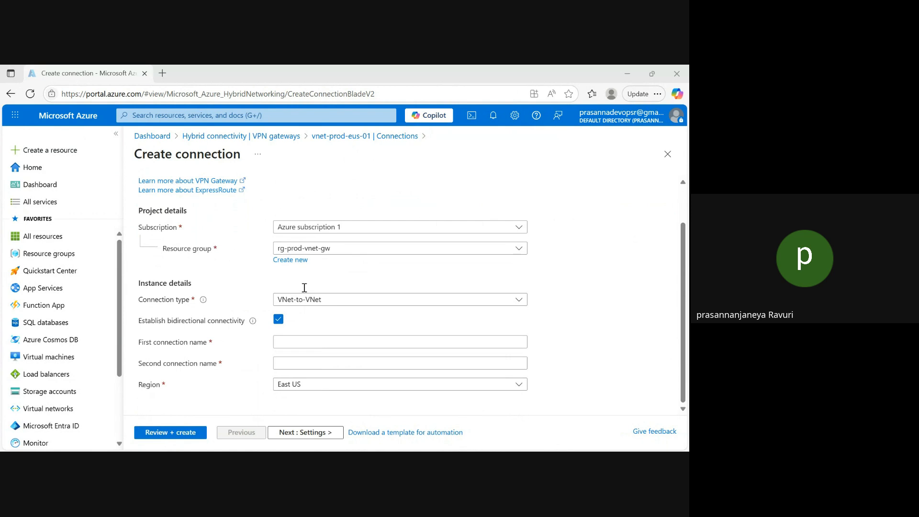
key(alt+Tab)
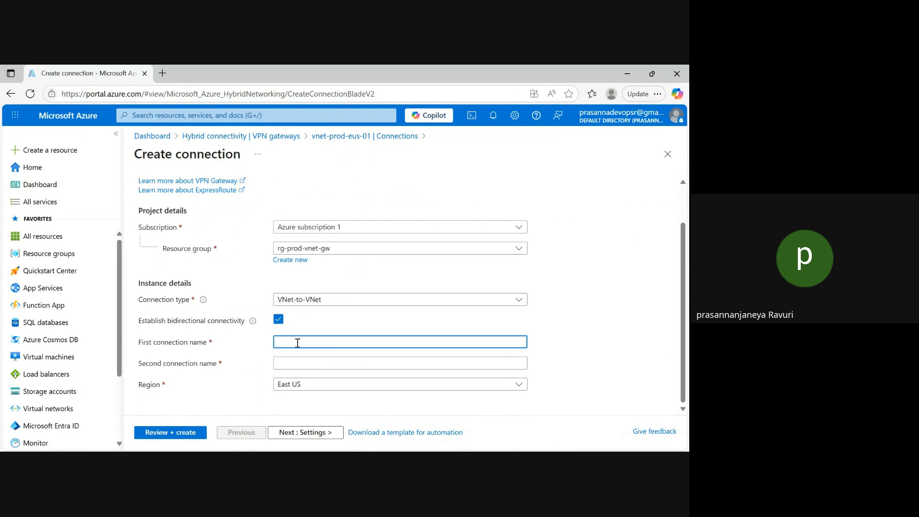
text(vngw-prod-eus2wus-01)
click(299, 365)
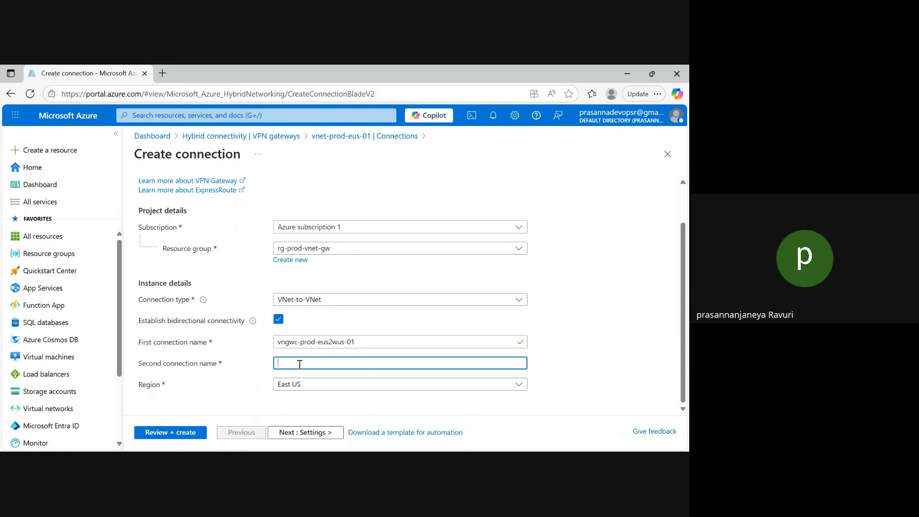
text(vngwc-prod-eus2wus-01)
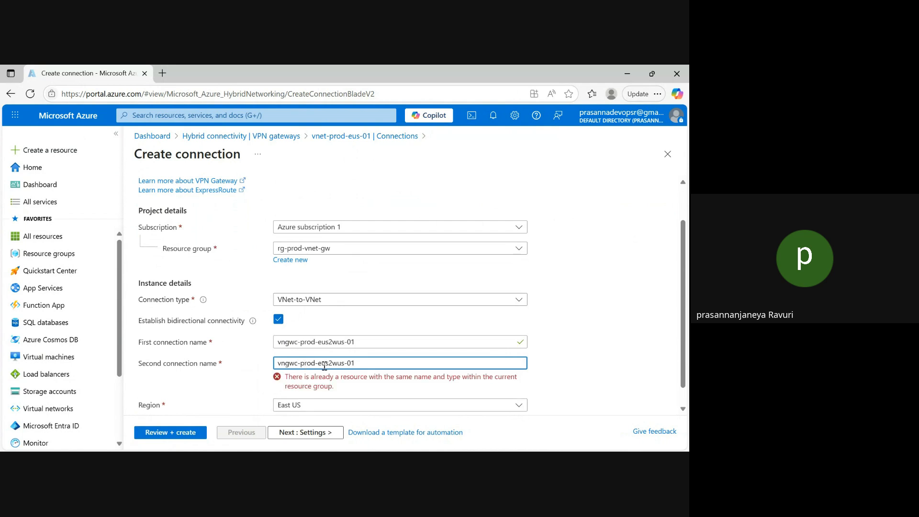
click(323, 365)
key(BackSpace)
text(wus2e)
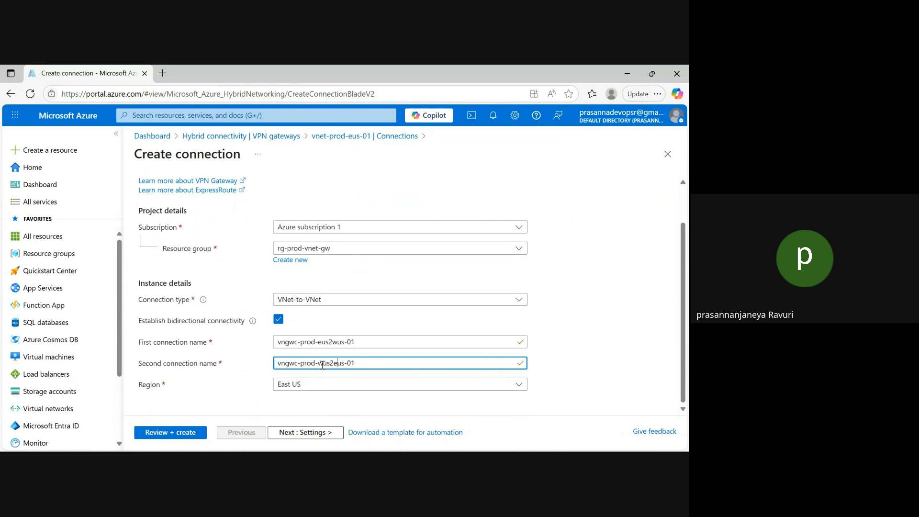
click(602, 314)
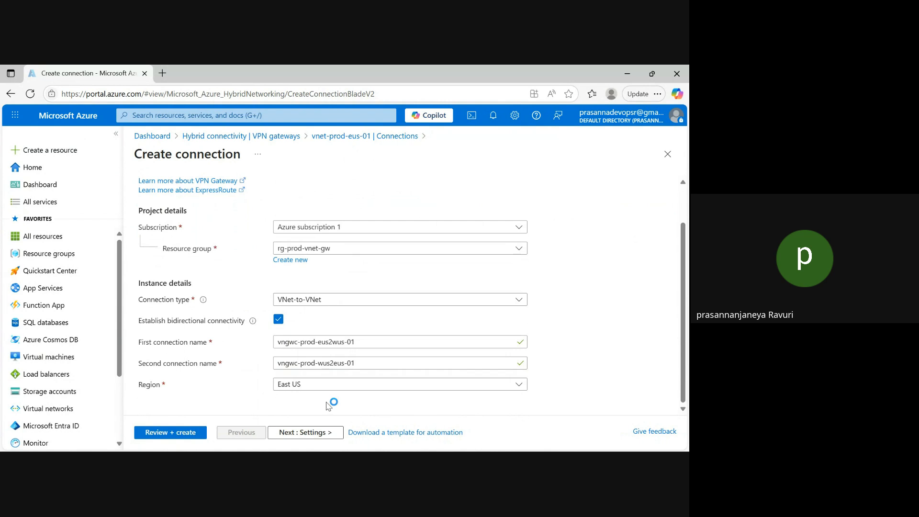
In the connection settings, choose vnet-prod-eus-01 as first and vngw-prod-wus-01 as second gateway and enable Use Azure Private IP Address
click(304, 432)
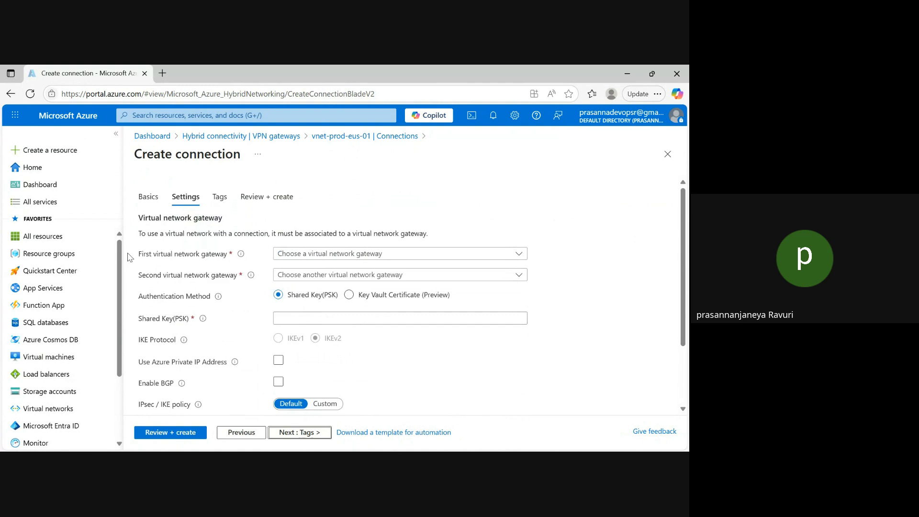
drag(141, 255, 240, 260)
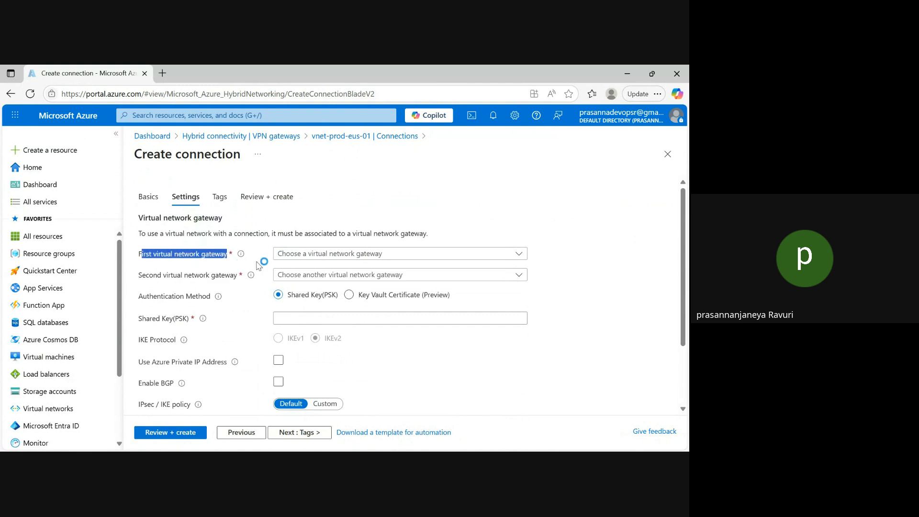
click(415, 257)
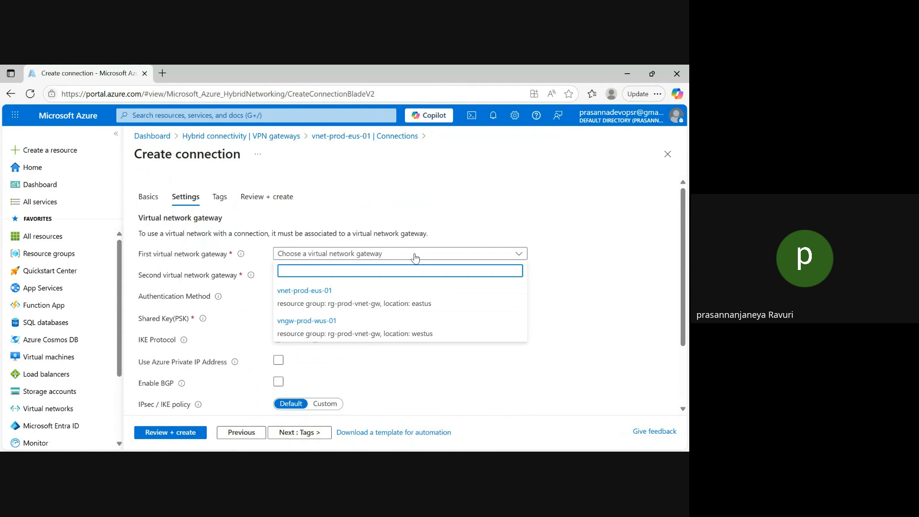
click(307, 297)
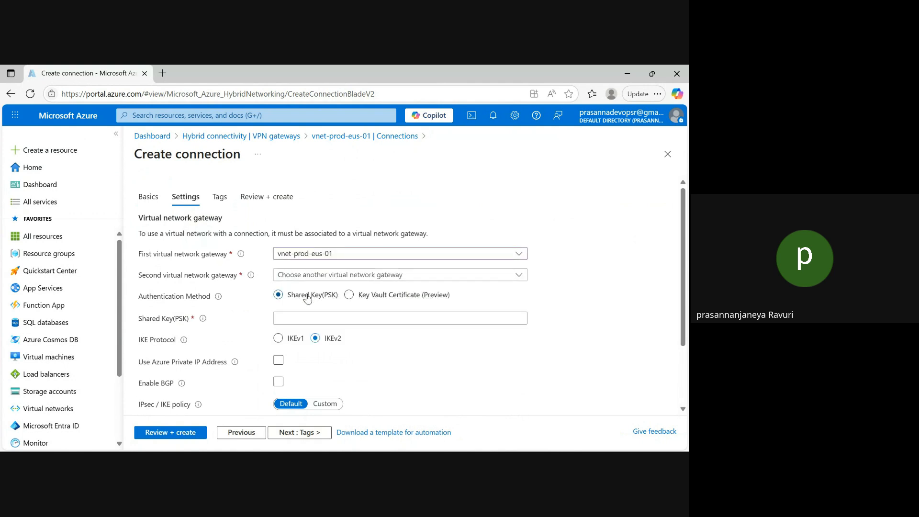
click(353, 278)
click(314, 354)
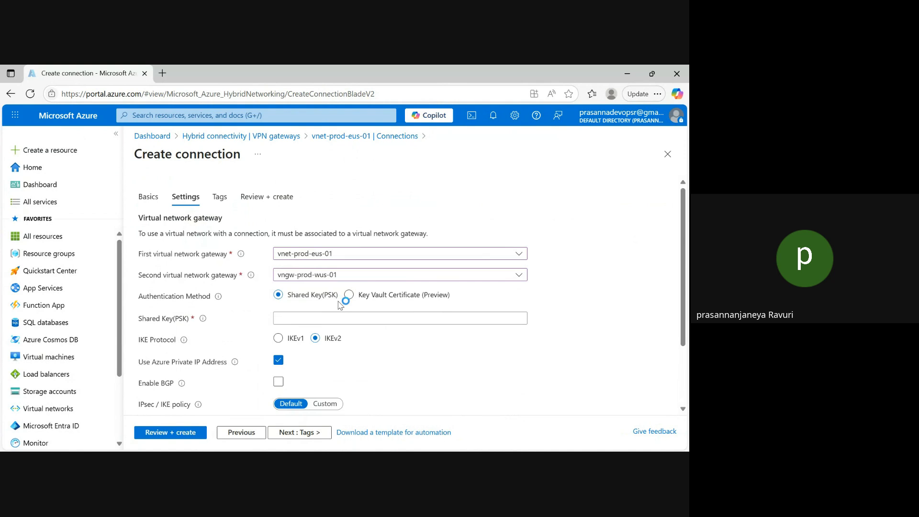
Enter the shared key (PSK), validate the configuration and try to create both connections
click(303, 320)
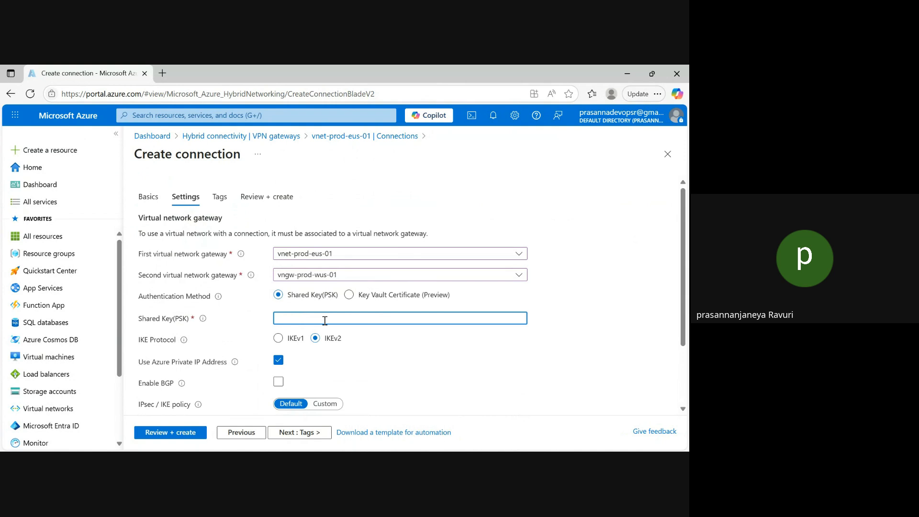
text(a)
scroll(679, 267, down, 1)
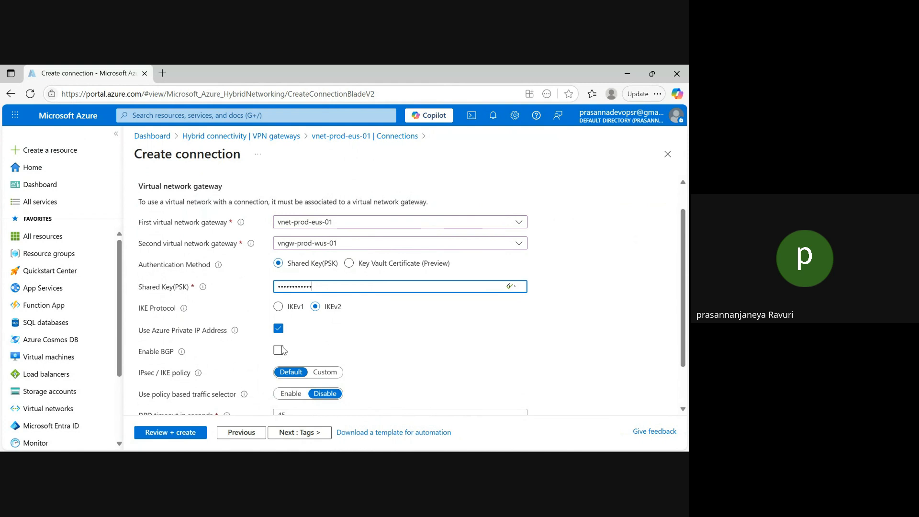
scroll(686, 282, down, 2)
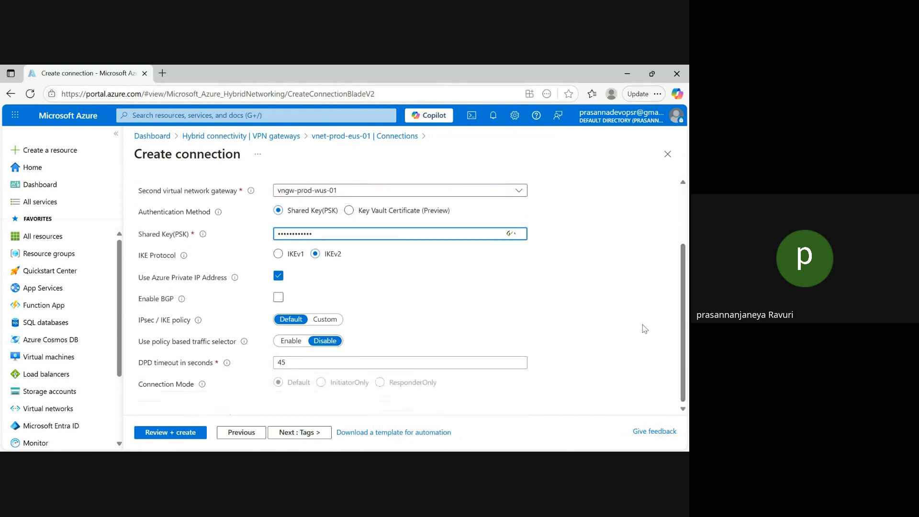
click(170, 433)
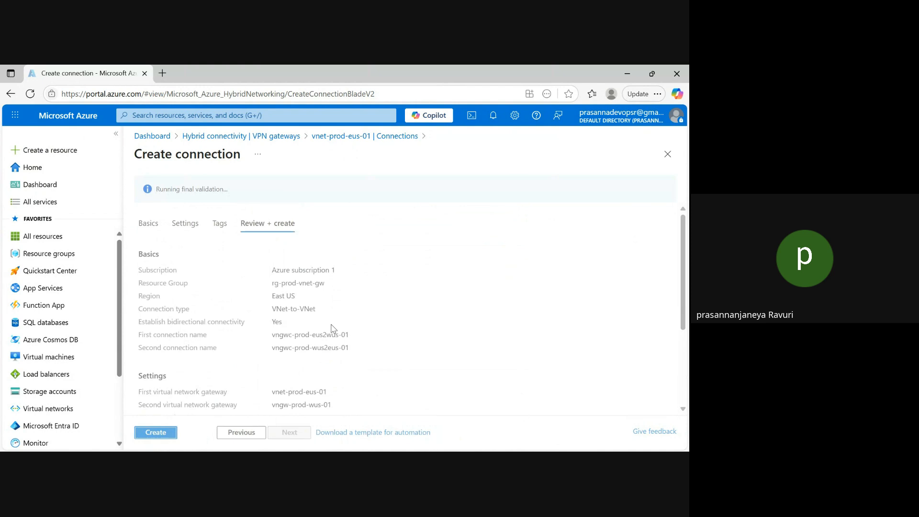
click(155, 433)
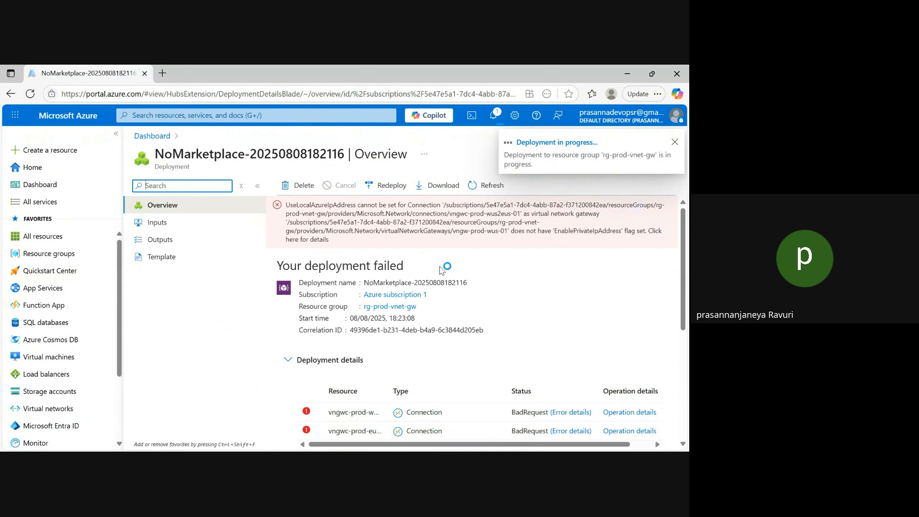
Examine the deployment's overview and error details, dismissing the notification that covers them
drag(683, 261, 683, 264)
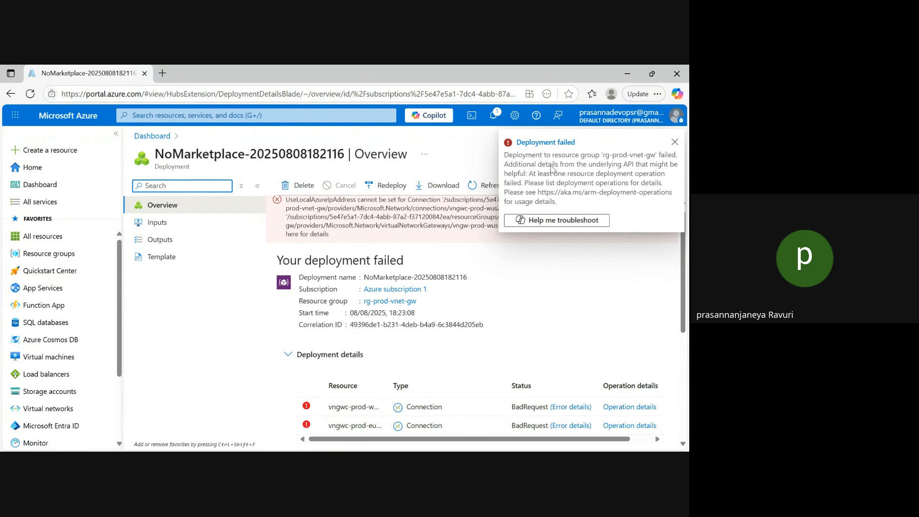
click(674, 142)
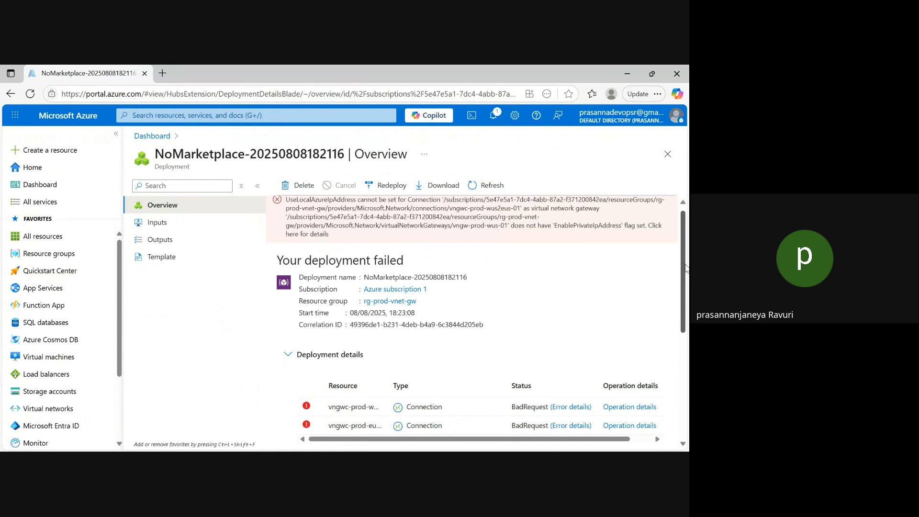
scroll(685, 268, up, 1)
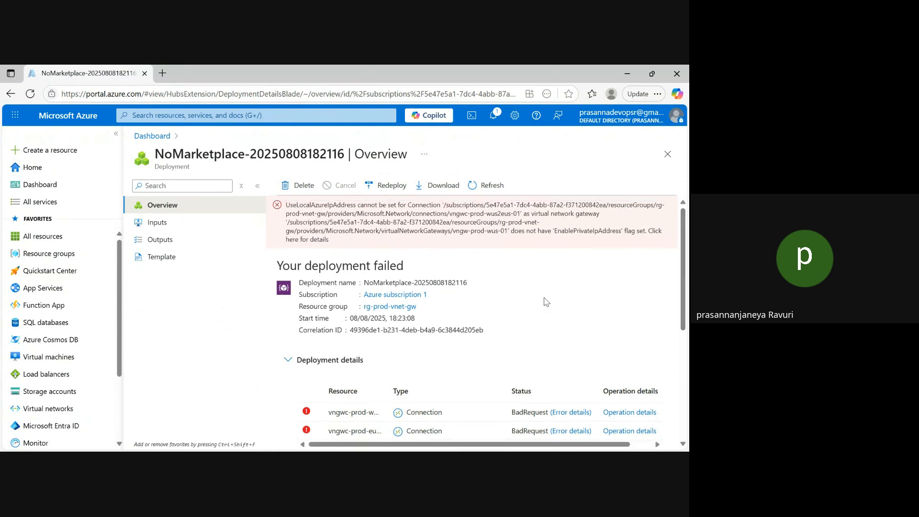
mouse_move(684, 299)
mouse_down()
mouse_move(685, 390)
mouse_move(683, 282)
mouse_up()
Return to the Virtual network gateways service and show its list of VPN gateways
click(224, 120)
click(138, 303)
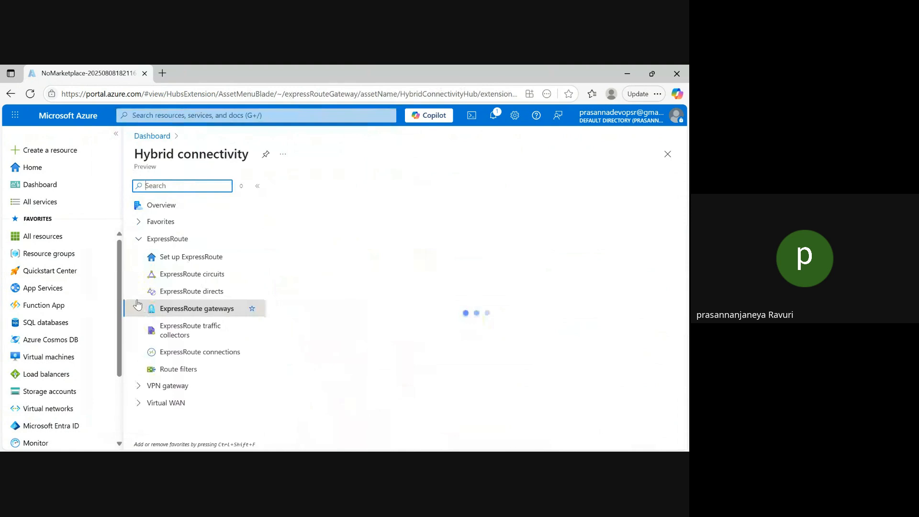
click(139, 387)
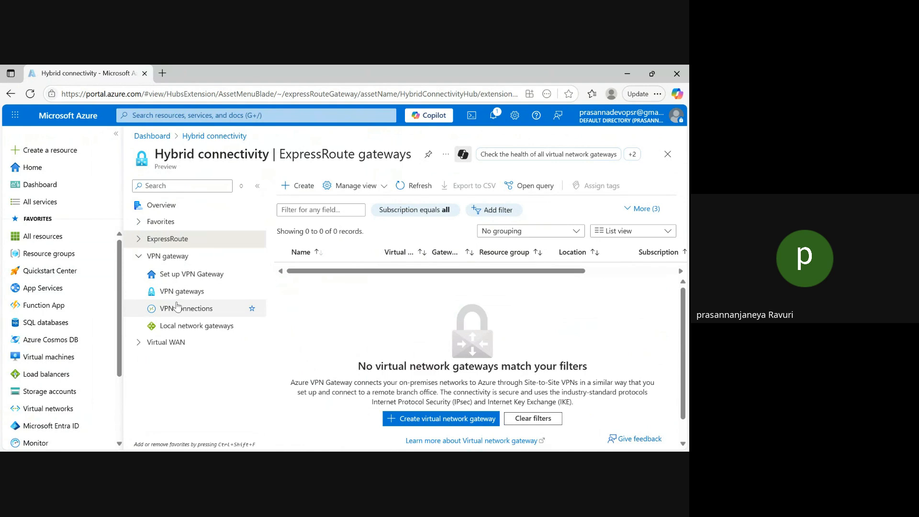
click(194, 293)
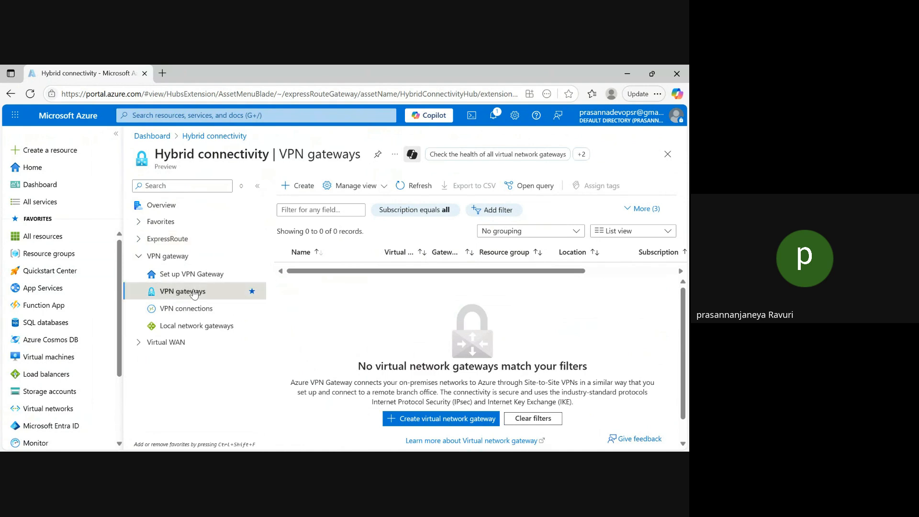
Check the portal notifications, close them and open the vnet-prod-eus-01 gateway
click(493, 114)
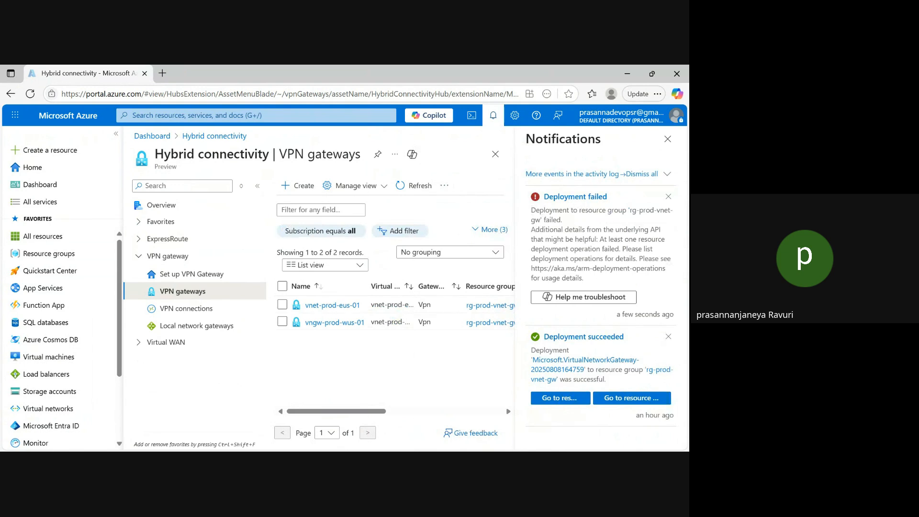
click(667, 139)
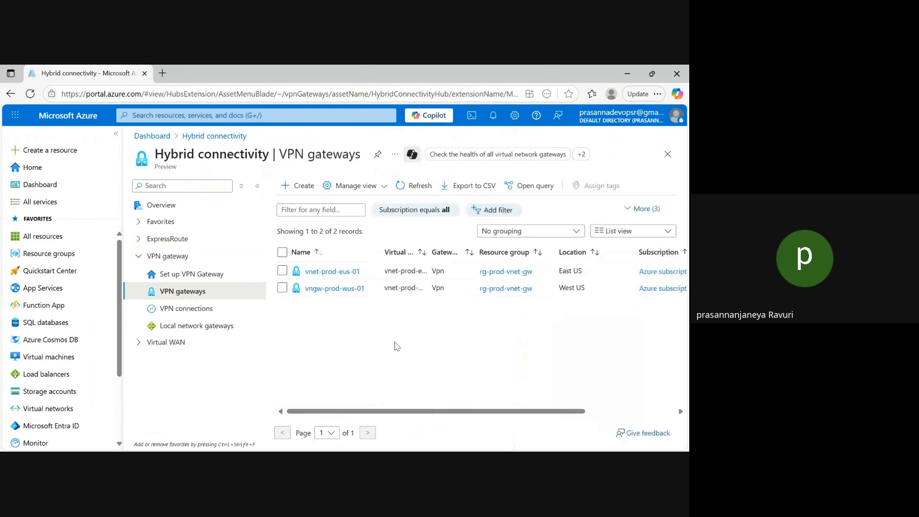
click(320, 272)
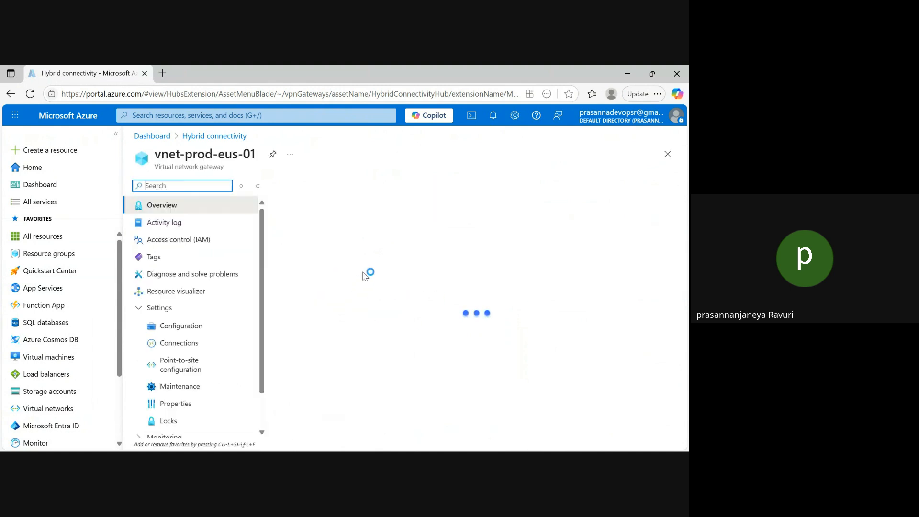
Add a VNet-to-VNet connection from the gateway's connections, enable bidirectional connectivity and name the first connection vngwc-prod-eus2wus-01
click(173, 343)
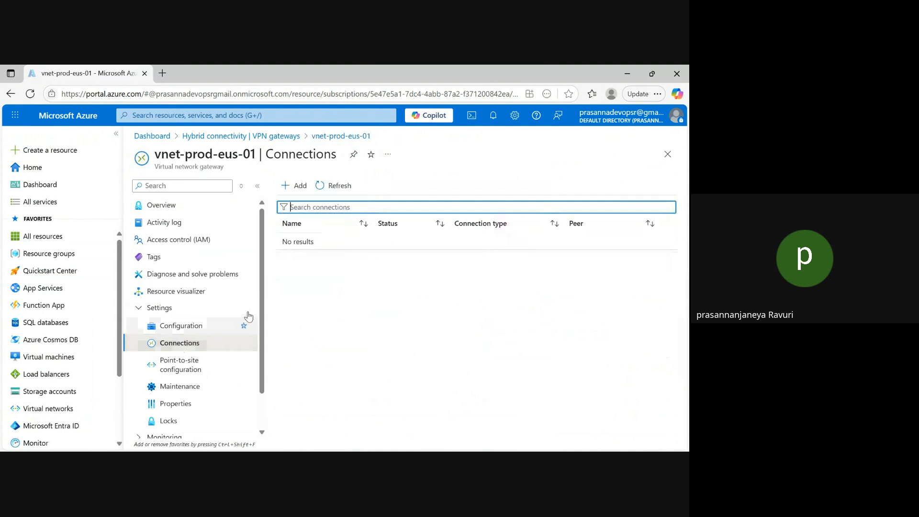
click(287, 187)
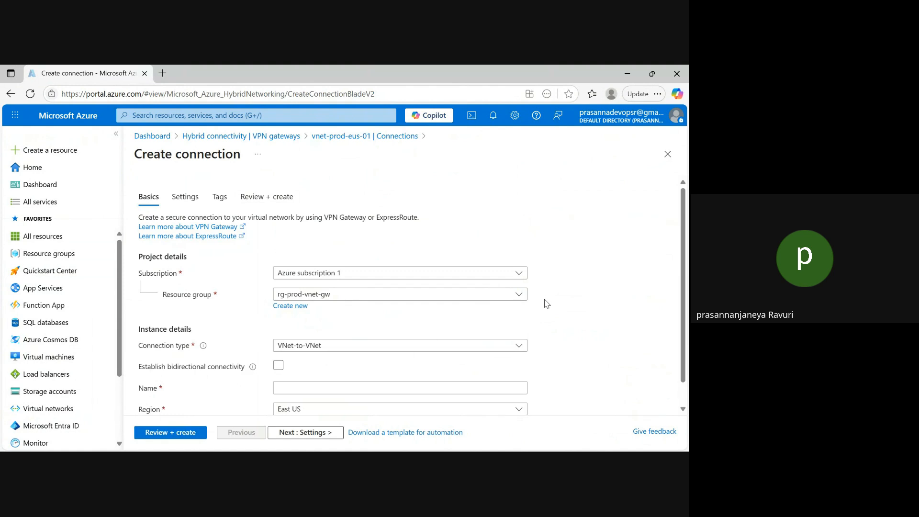
scroll(675, 296, down, 1)
click(355, 344)
click(278, 341)
click(300, 366)
text(vngwc-prod-eus2wus-01)
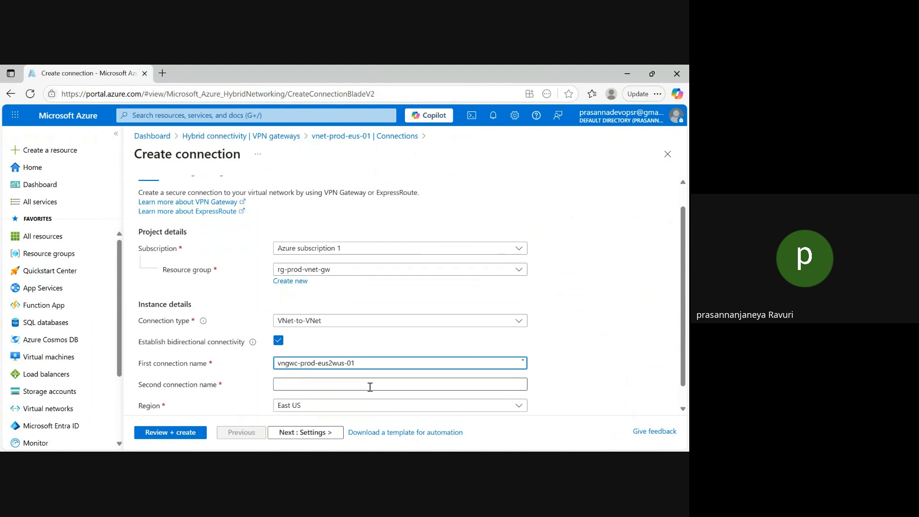
Name the second connection vngwc-prod-wus2eus-01
click(323, 383)
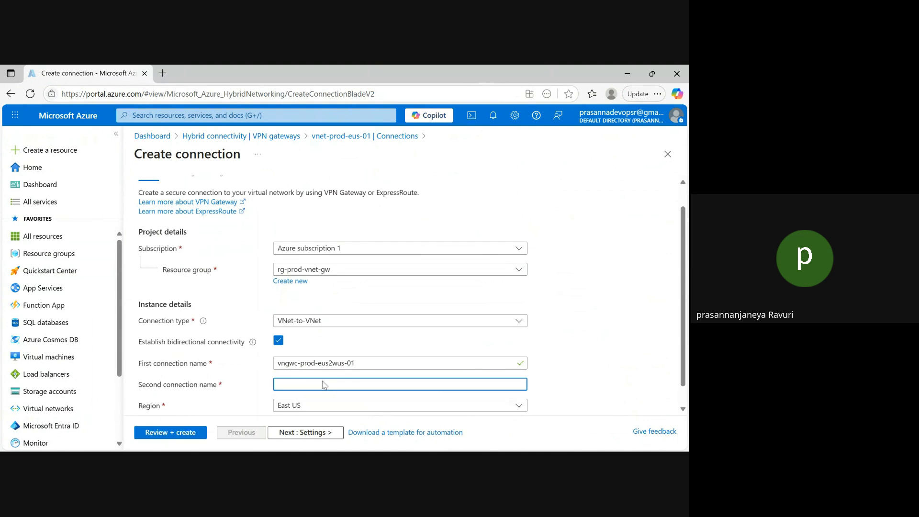
text(vngwc-prod-eus2wus-01)
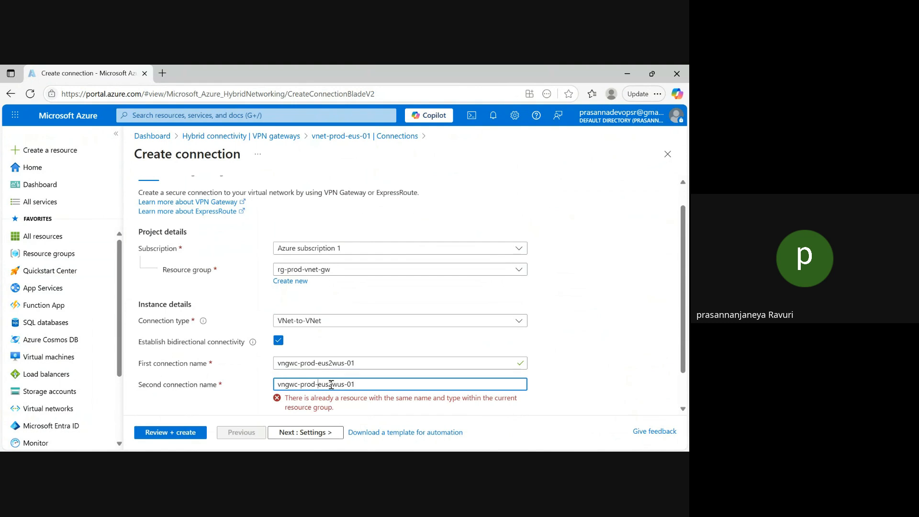
click(320, 386)
key(BackSpace)
text(w)
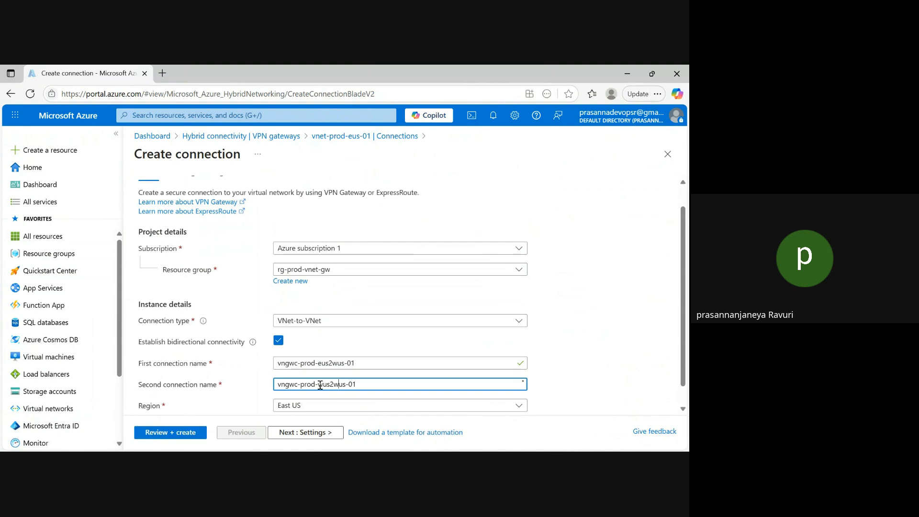
key(Right)
key(Right)
key(Right)
key(Right)
key(BackSpace)
text(e)
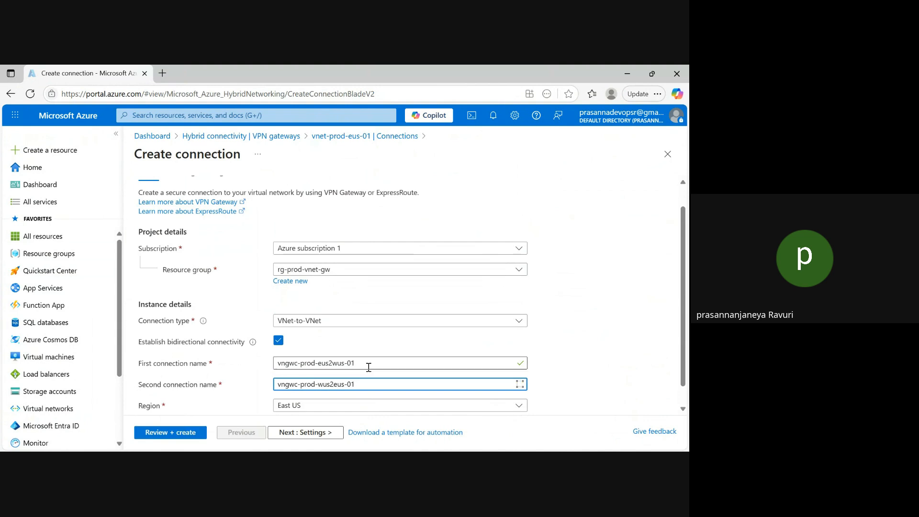
In the connection settings, choose vnet-prod-eus-01 as the first virtual network gateway and vngw-prod-wus-01 as the second
click(330, 432)
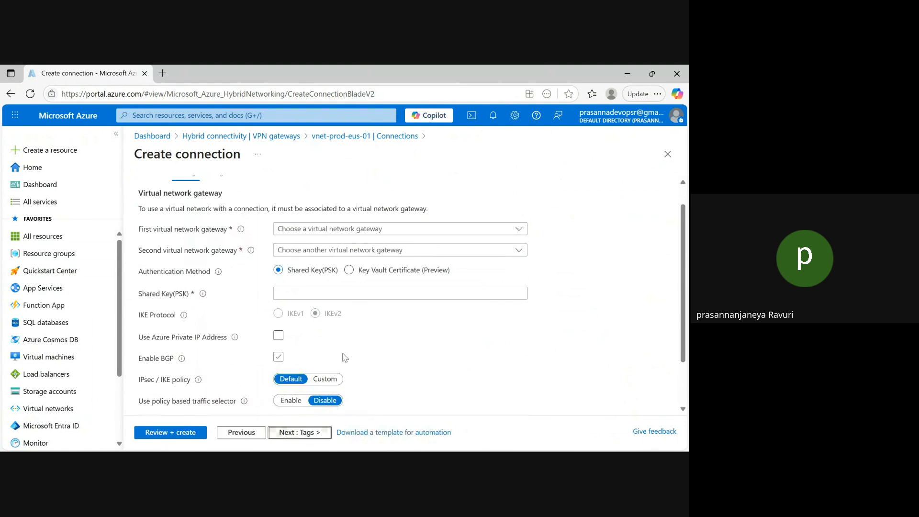
click(365, 228)
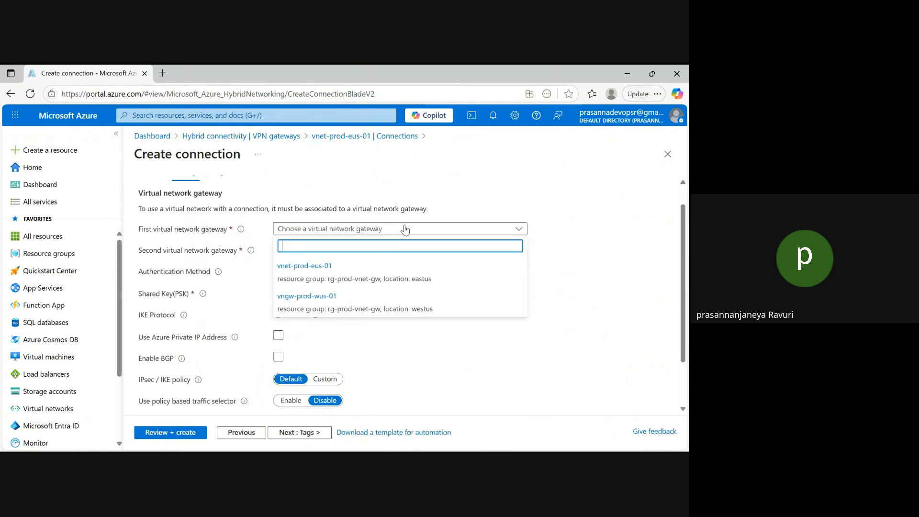
click(315, 276)
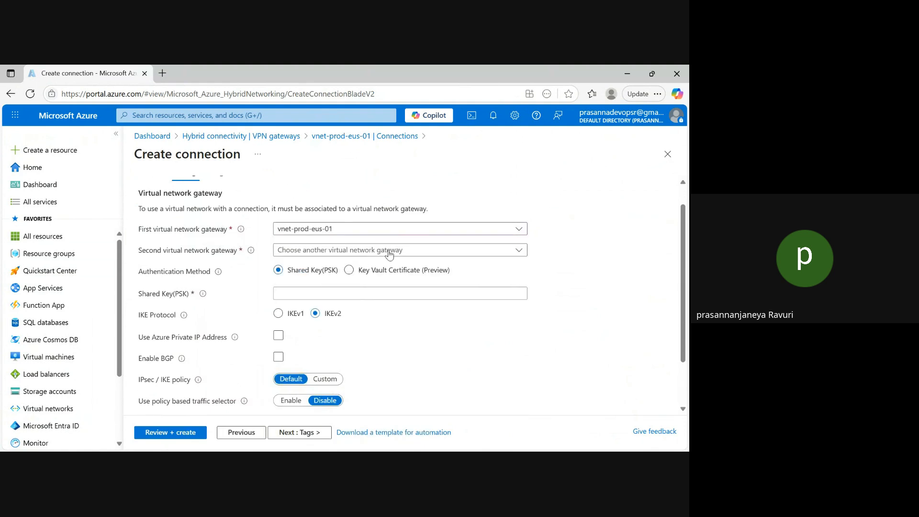
click(343, 248)
click(310, 327)
Enter the shared key (PSK), validate the configuration and create both connections
click(296, 297)
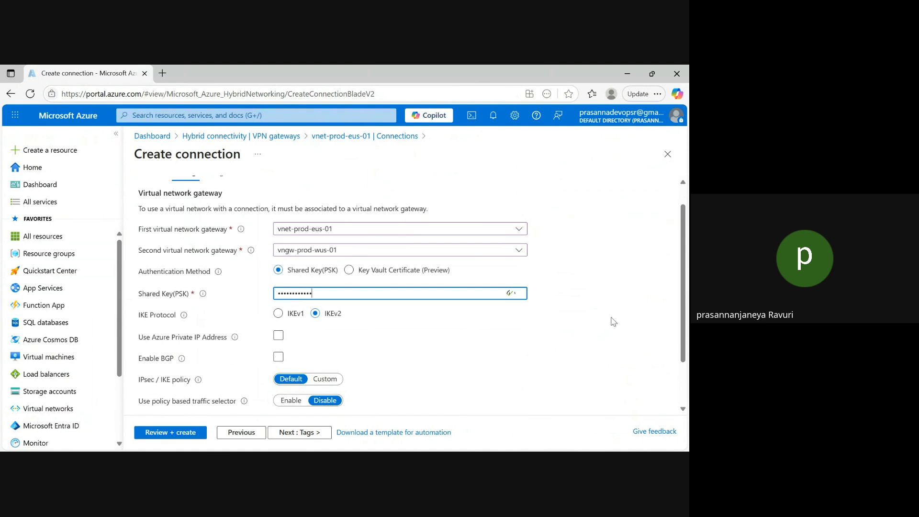
scroll(682, 287, down, 2)
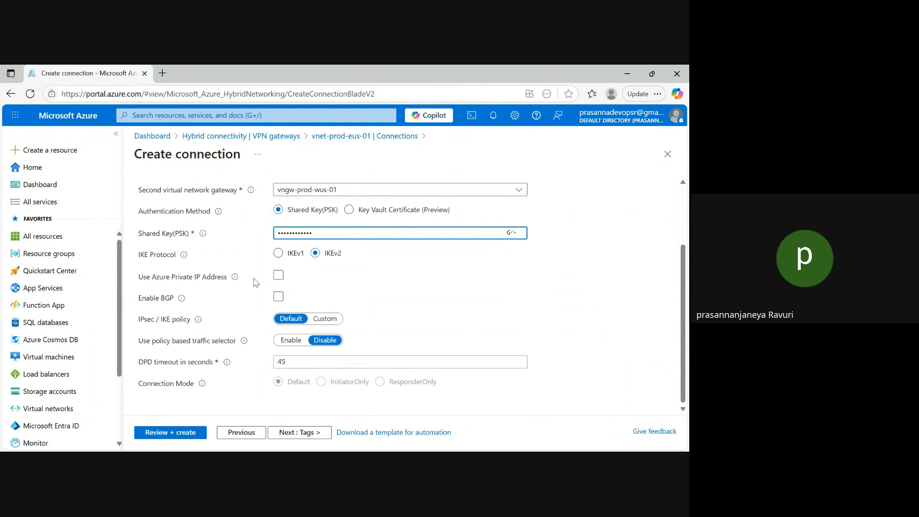
click(184, 433)
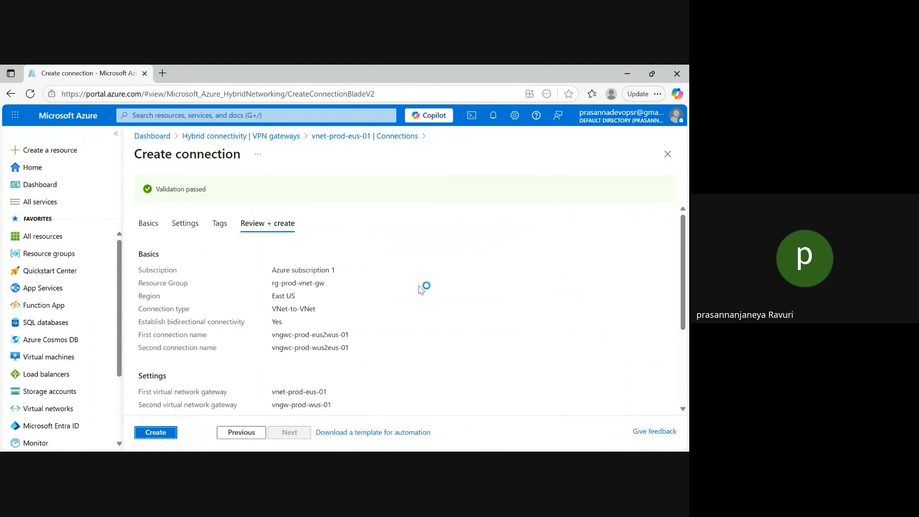
click(158, 433)
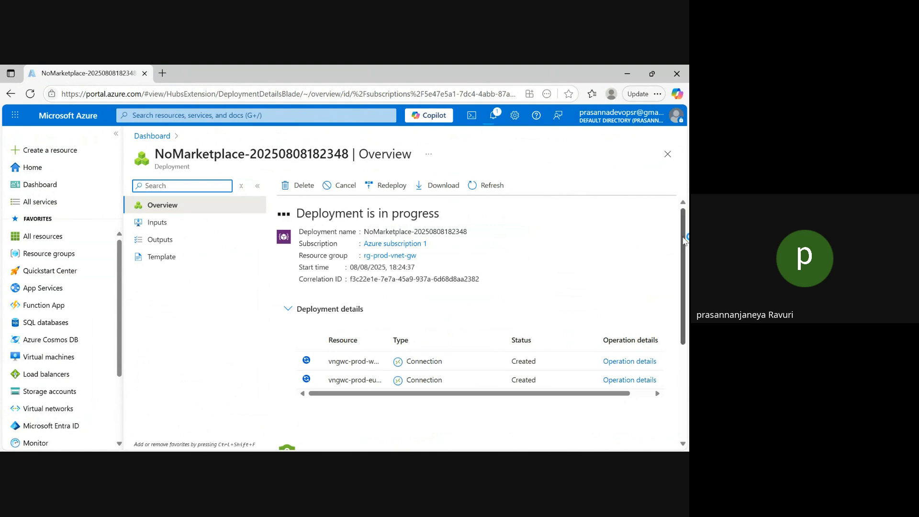
Look over the deployment details and show the list of VPN connections in the Virtual network gateways service
scroll(684, 241, down, 2)
scroll(683, 234, up, 2)
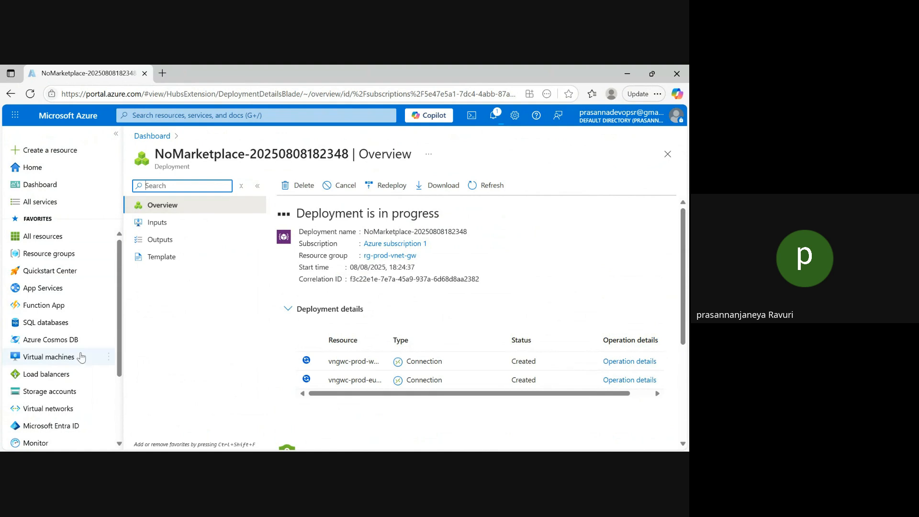
click(210, 116)
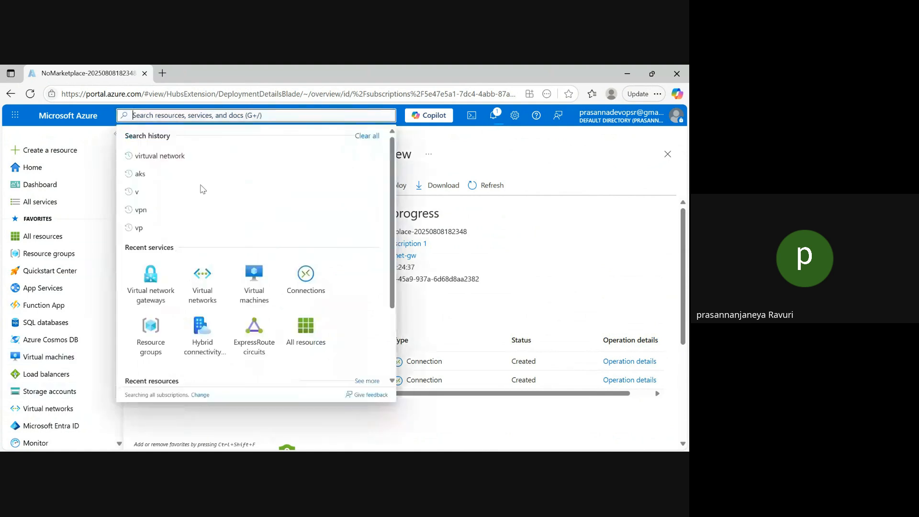
click(152, 294)
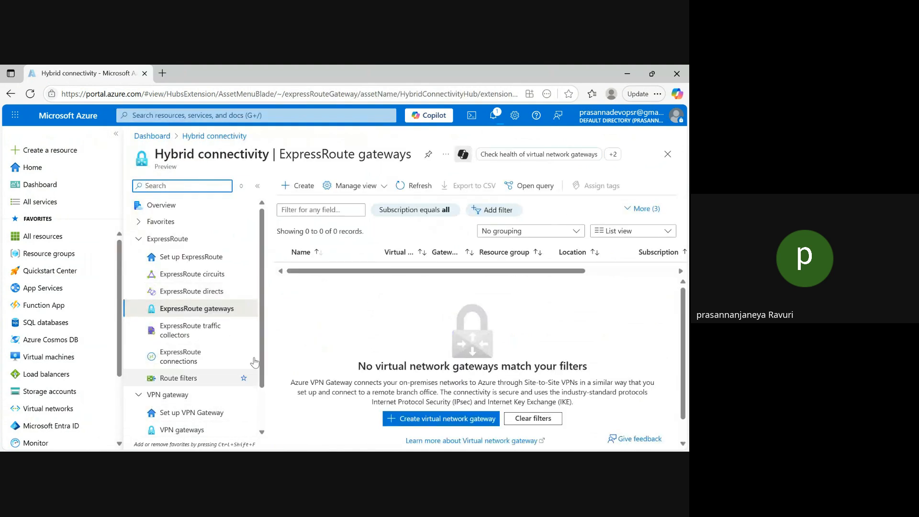
scroll(263, 346, down, 1)
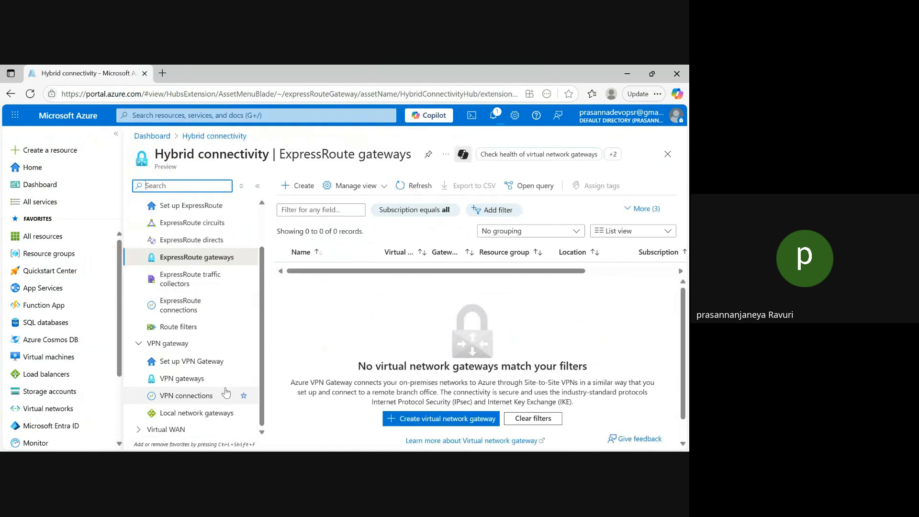
click(184, 396)
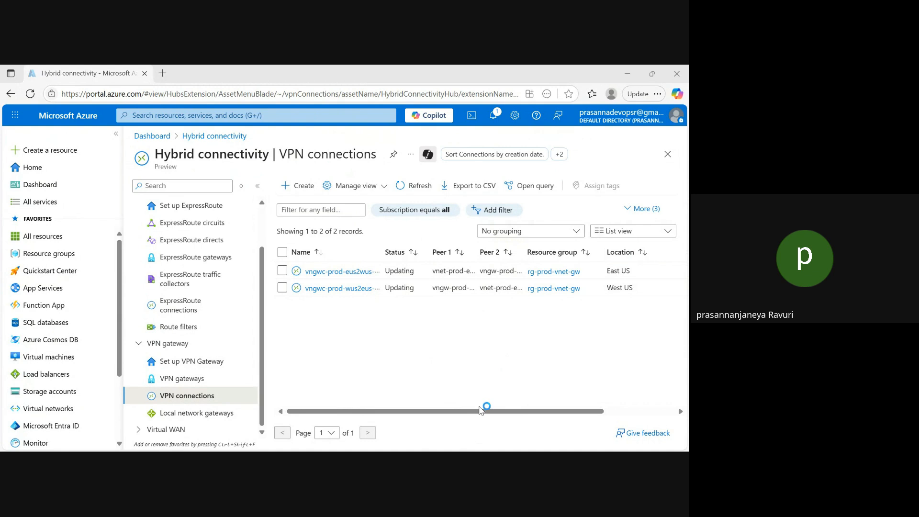
Switch to the terminal windows of vm-prod-wus-01 and vm-prod-eus-01, examine their running pings and minimize both windows
click(488, 393)
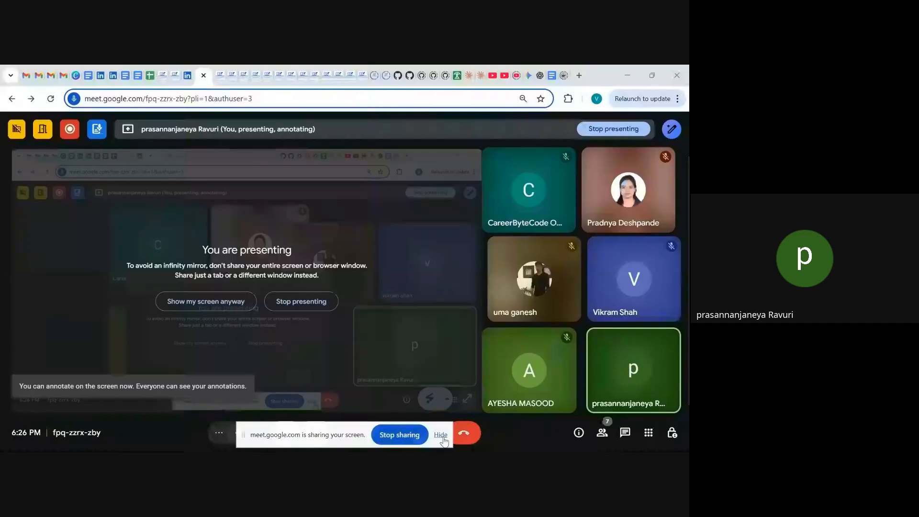
click(439, 434)
mouse_move(480, 448)
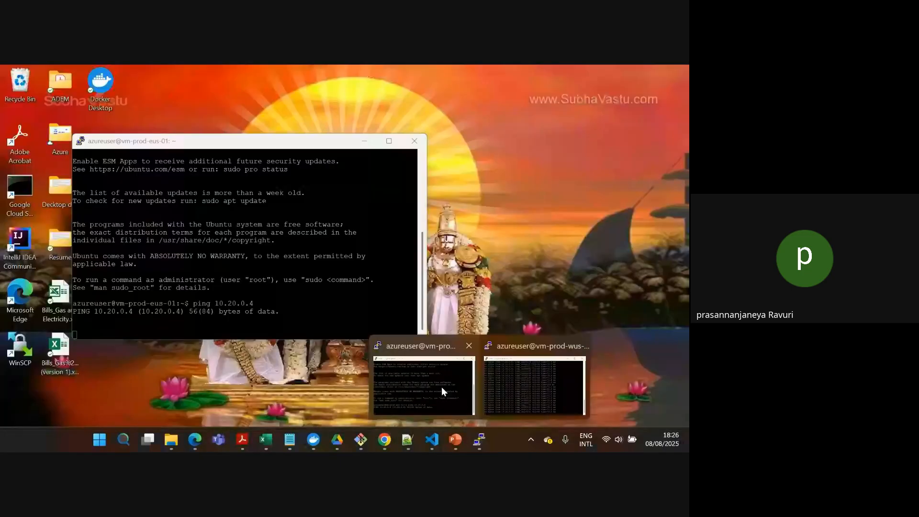
click(532, 393)
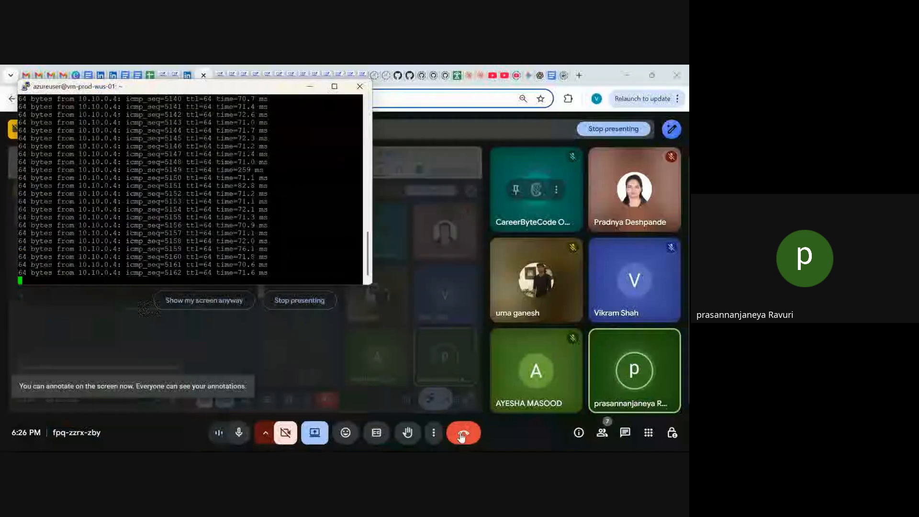
mouse_move(484, 441)
click(435, 396)
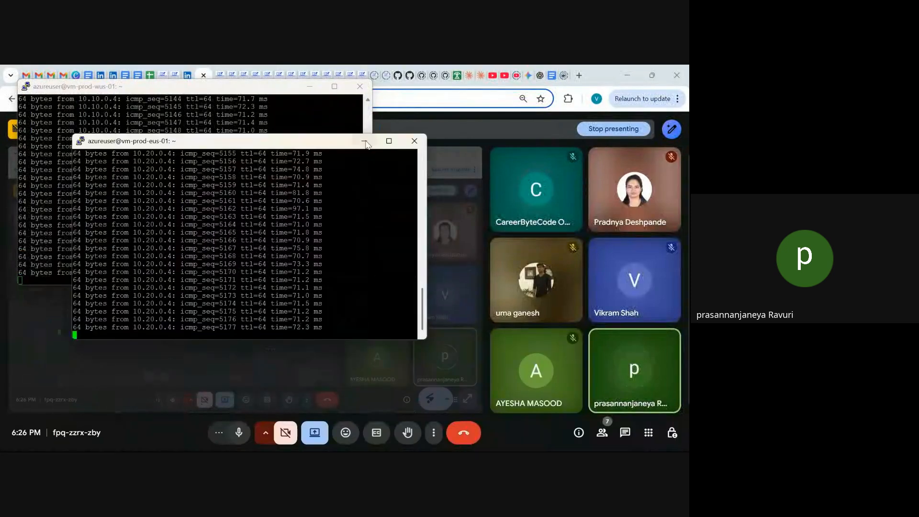
click(364, 144)
click(310, 87)
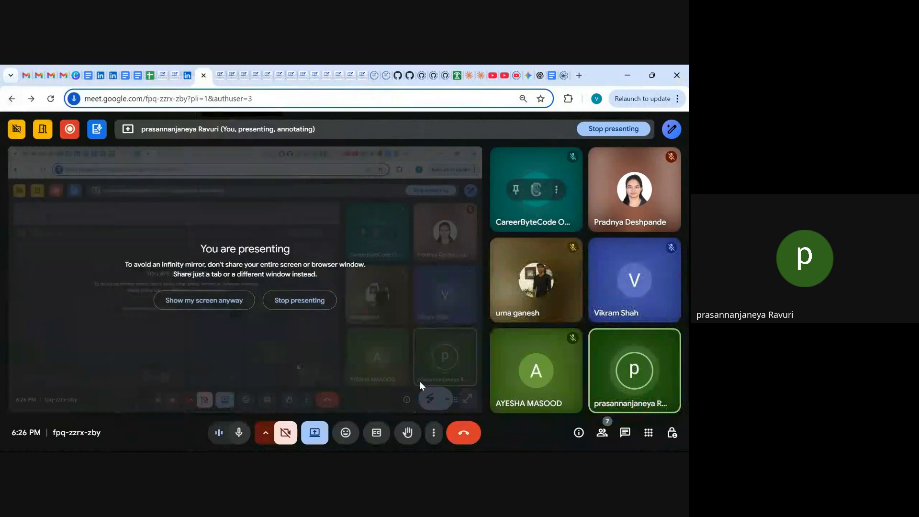
Switch back to the Azure portal in Edge and refresh the VPN connections list to check the connection statuses
mouse_move(442, 443)
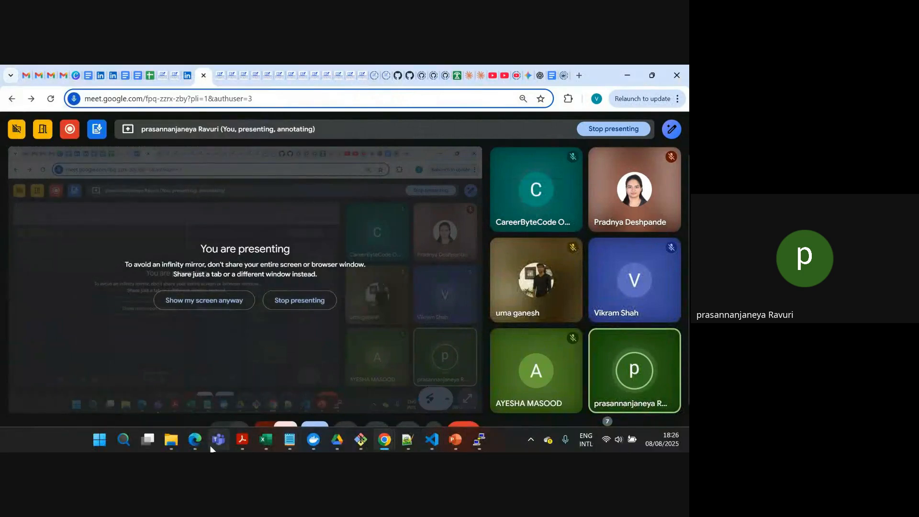
mouse_move(196, 439)
click(183, 396)
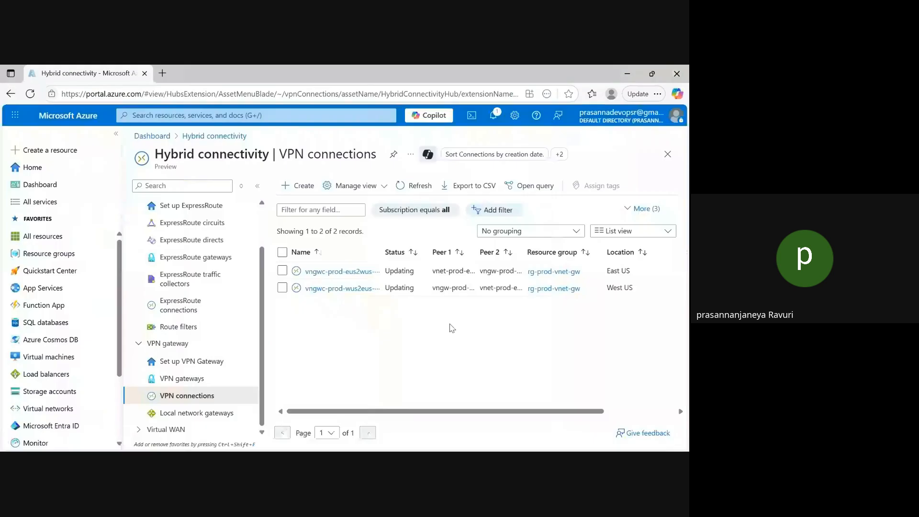
click(424, 191)
scroll(264, 340, up, 1)
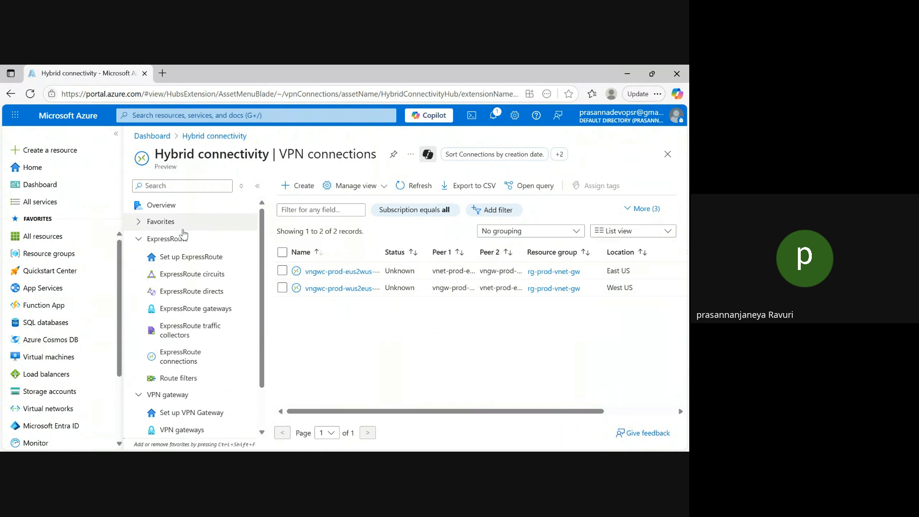
Search the portal for "network wa", open Network Watcher and expand its Metrics and Monitoring sections
click(194, 115)
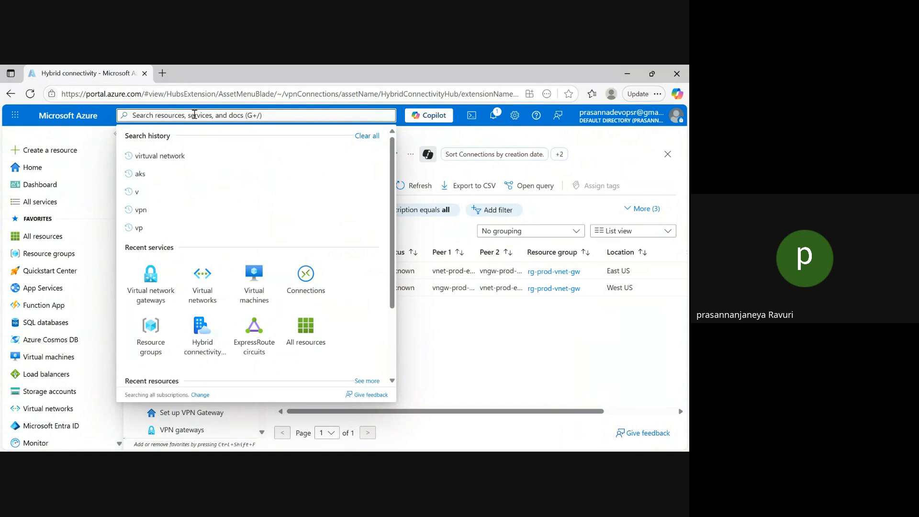
text(netwo)
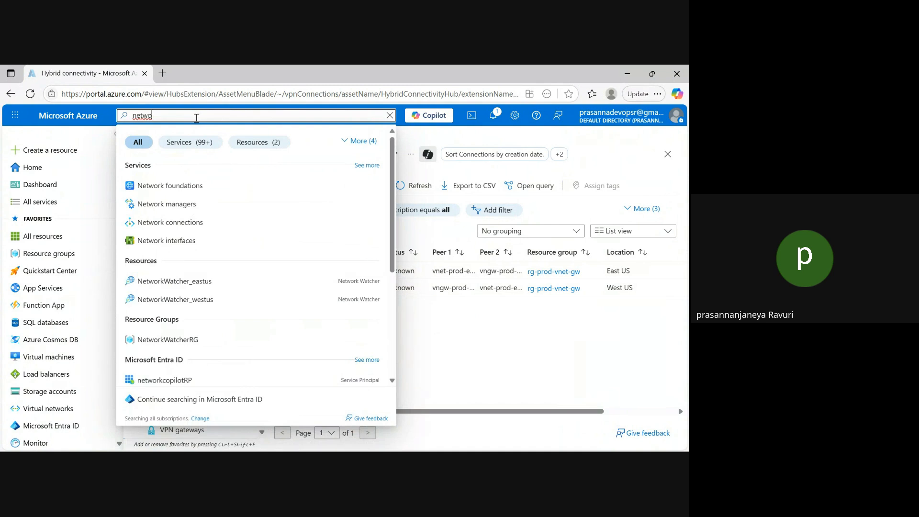
text(rk wa)
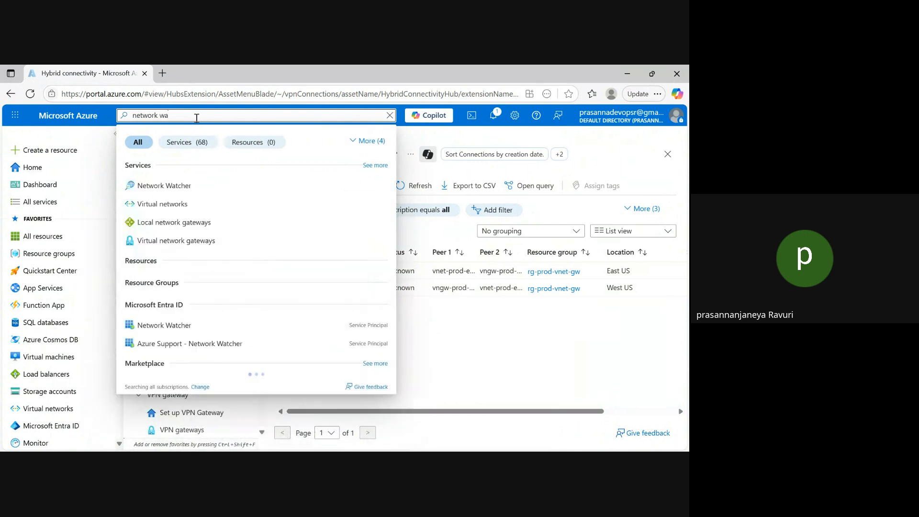
click(212, 189)
click(139, 276)
click(139, 239)
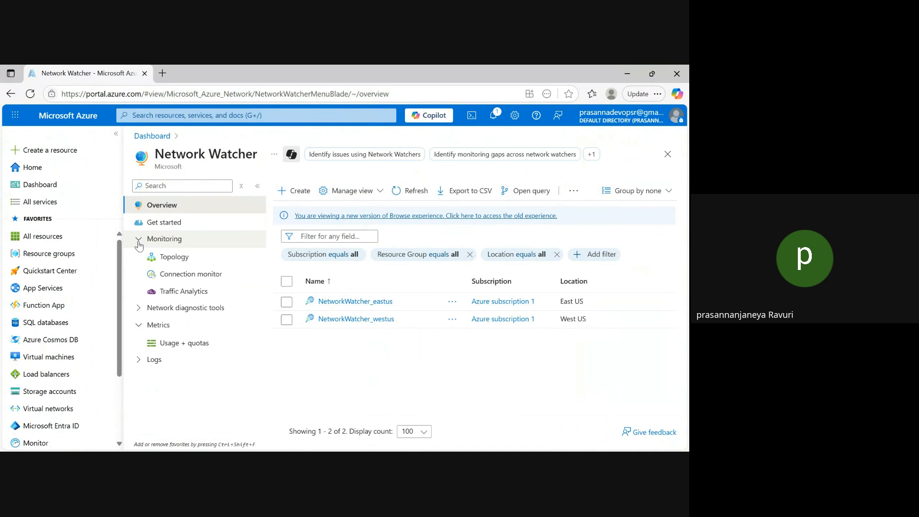
click(196, 116)
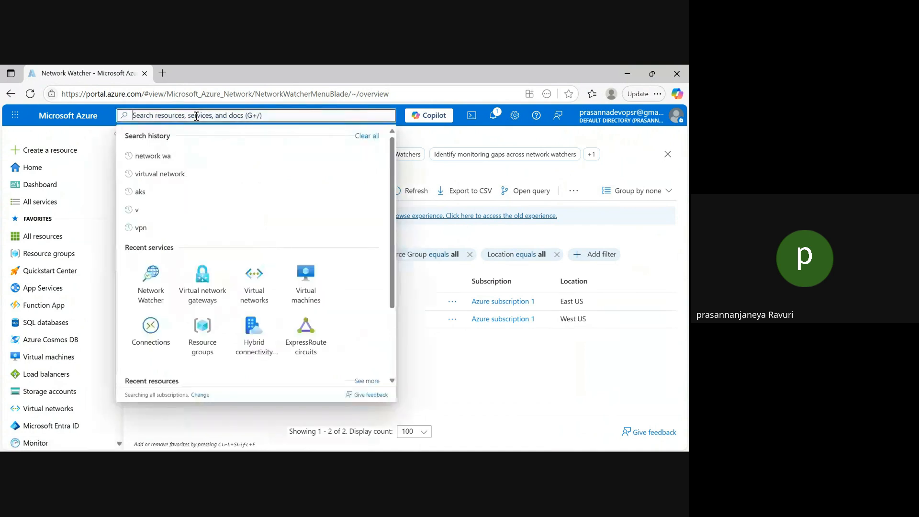
text(hub)
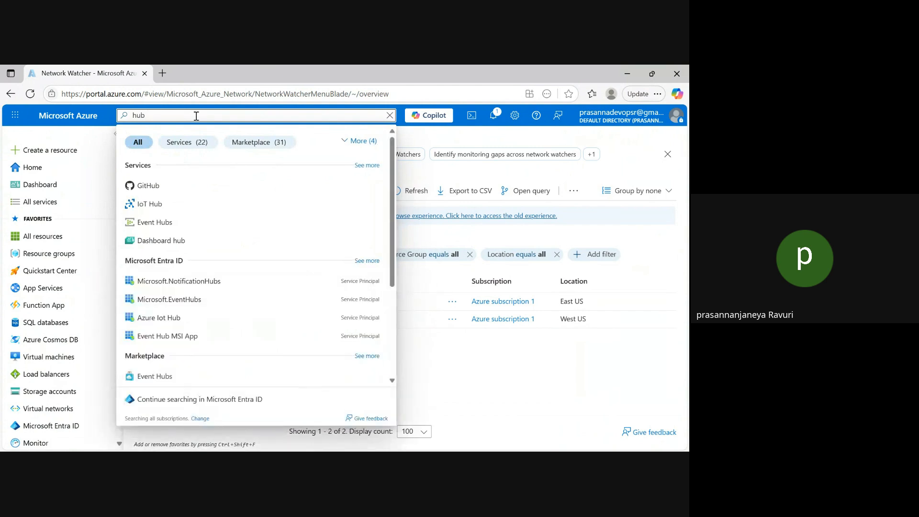
key(BackSpace)
key(BackSpace)
key(BackSpace)
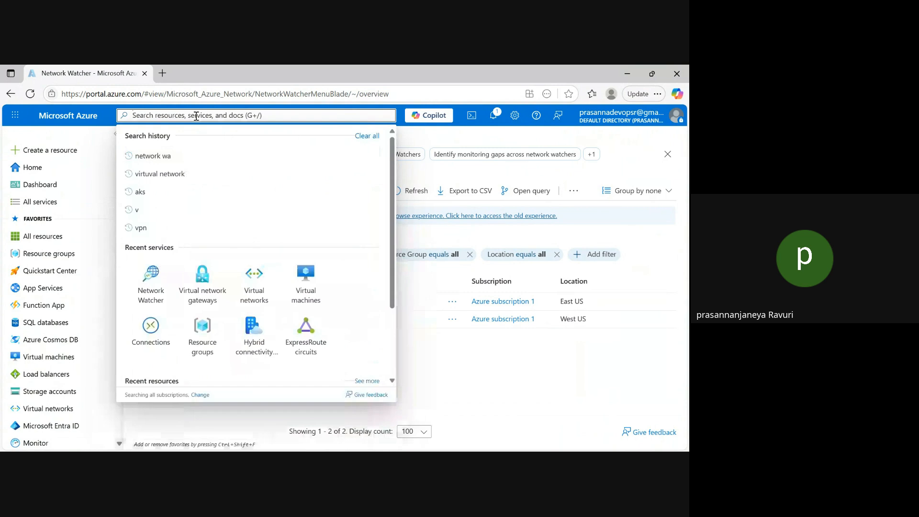
Search the portal for "network watcher hub" and open the Network Watcher service
text(network)
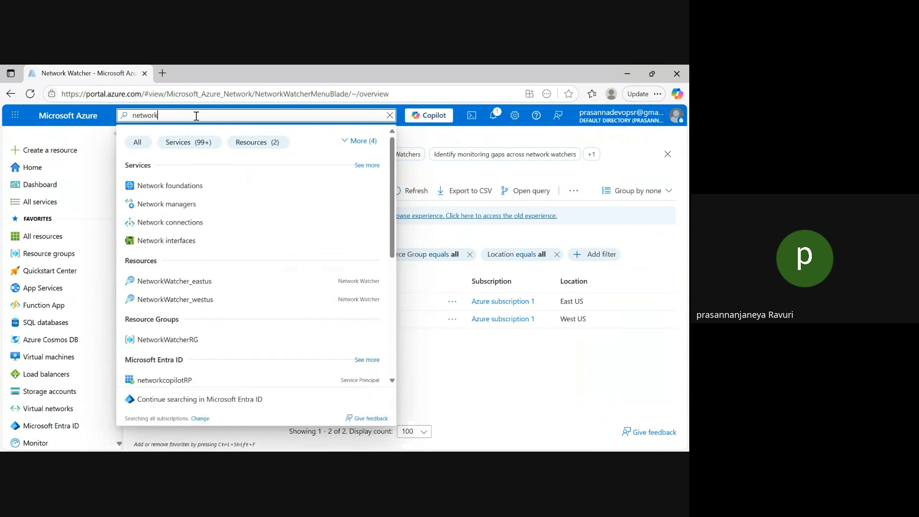
text( wa)
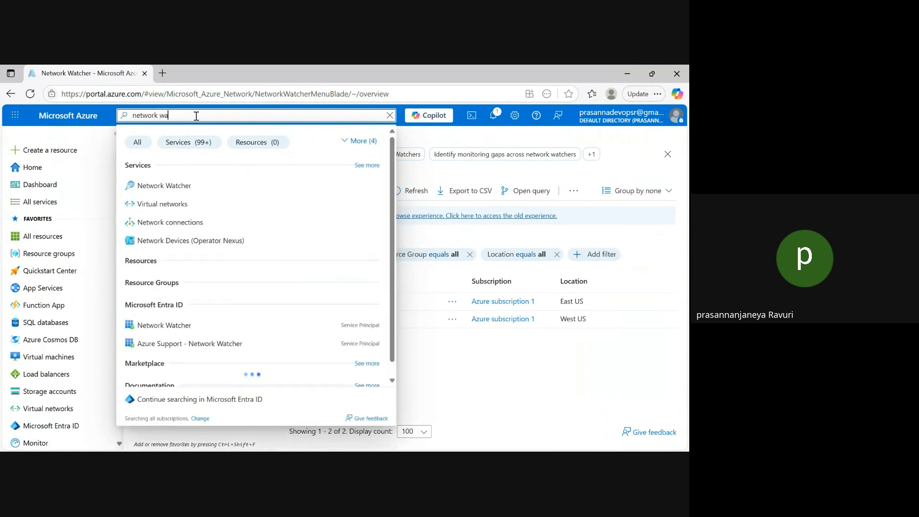
text(tche)
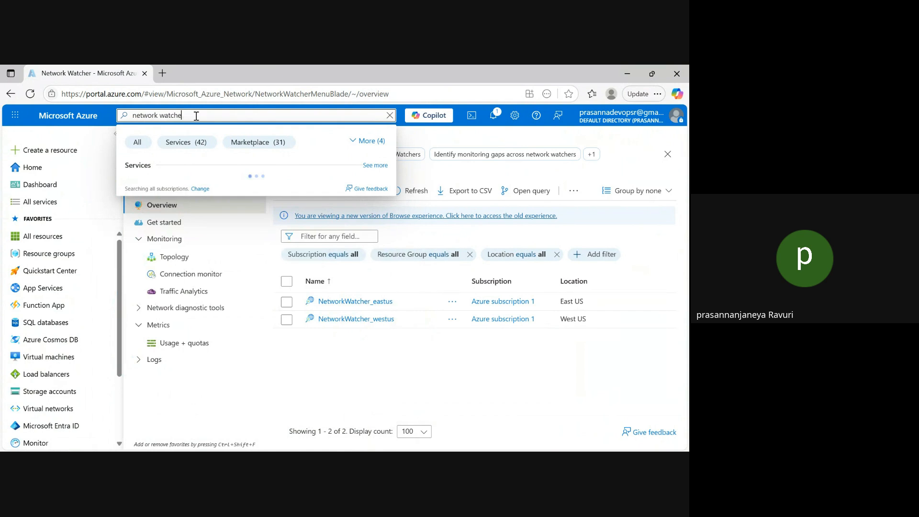
text(r hub)
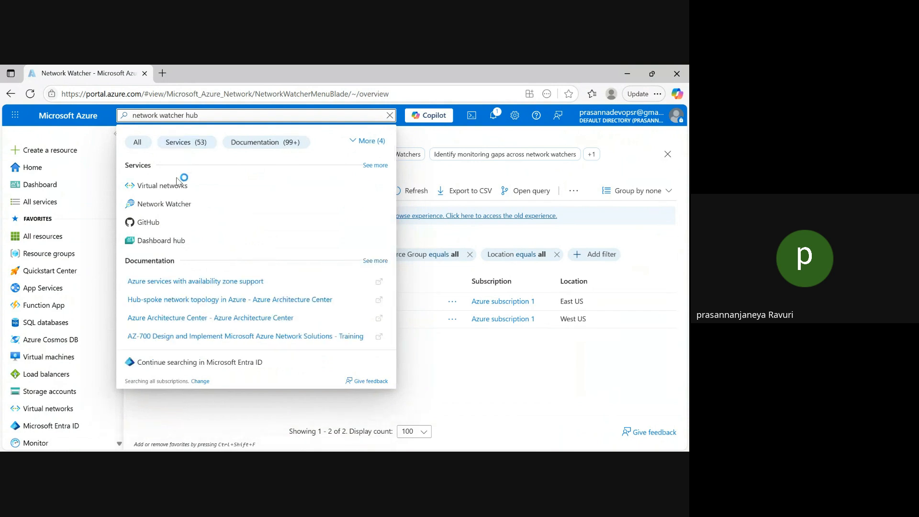
click(202, 209)
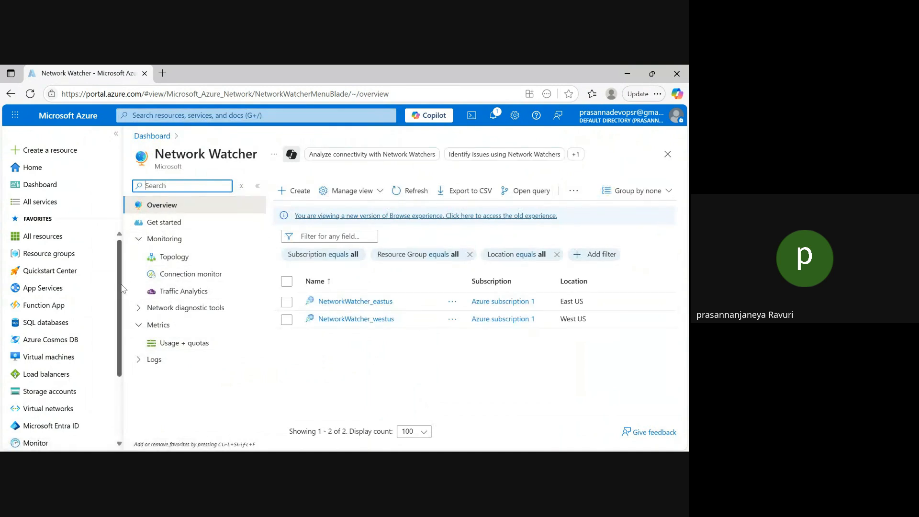
Expand the Network diagnostic tools section of Network Watcher and open the Next hop tool
scroll(122, 335, down, 2)
scroll(119, 373, up, 2)
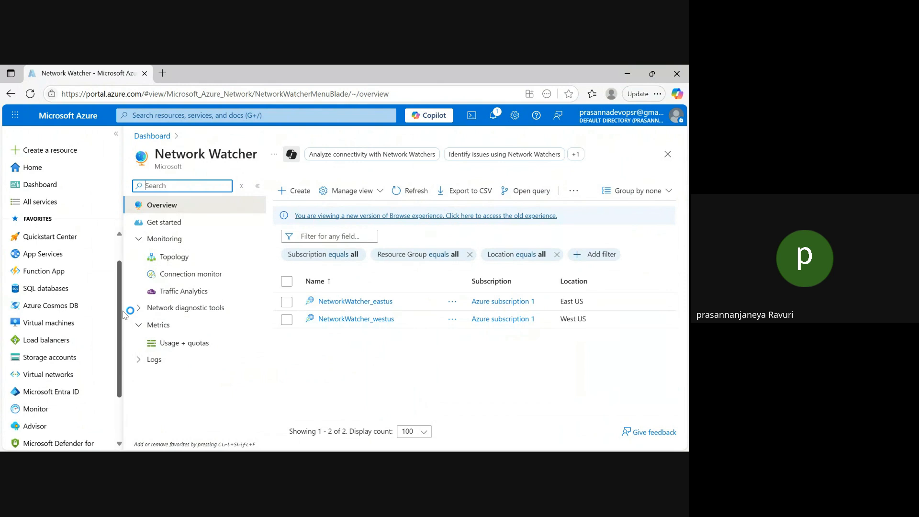
click(138, 308)
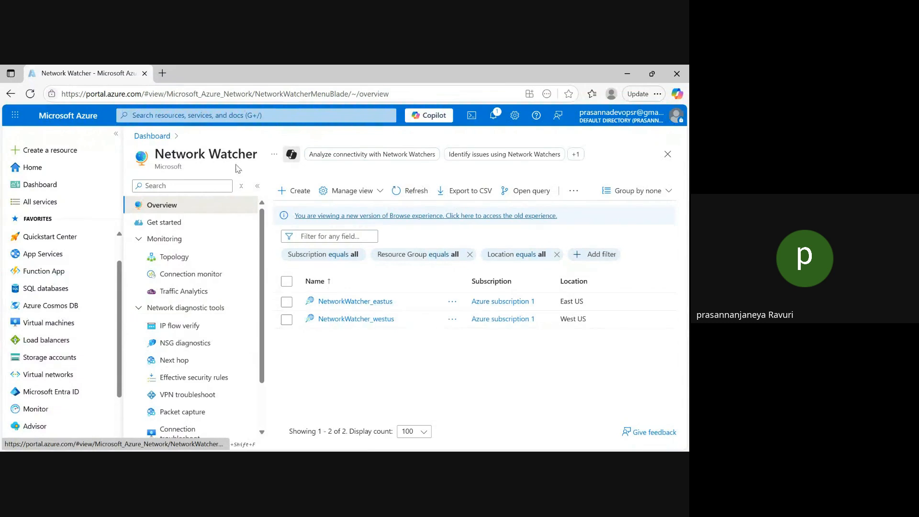
click(175, 360)
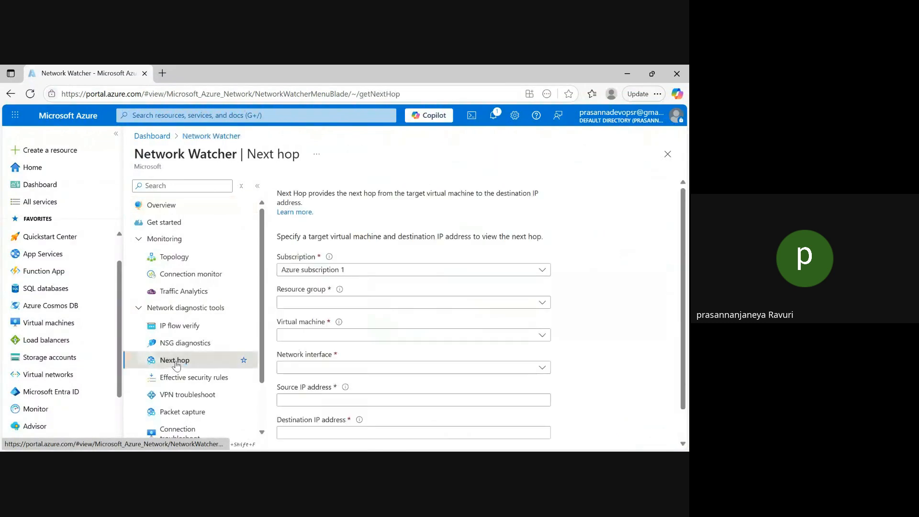
Run a Next hop check in rg-prod-vnet-gw from vm-prod-eus-01, source 10.10.0.4, to destination IP address 10.20.0.4
drag(682, 234, 682, 269)
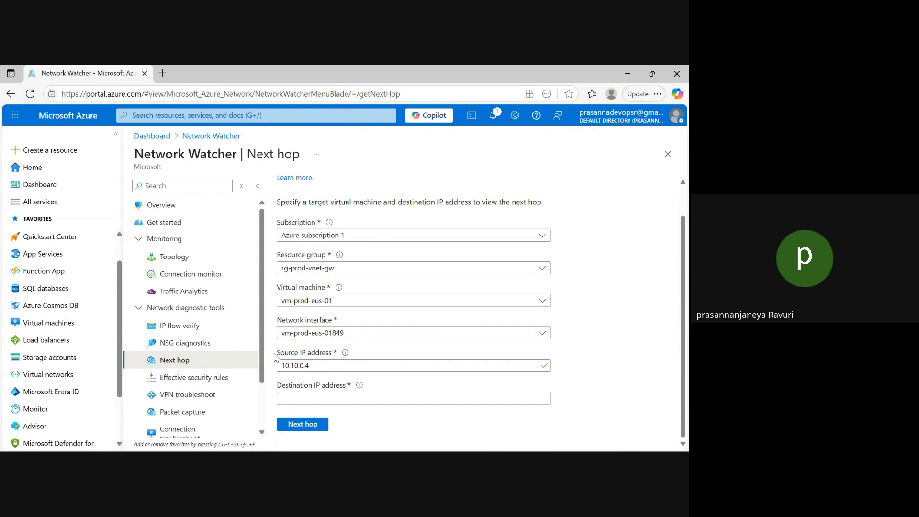
drag(277, 353, 312, 365)
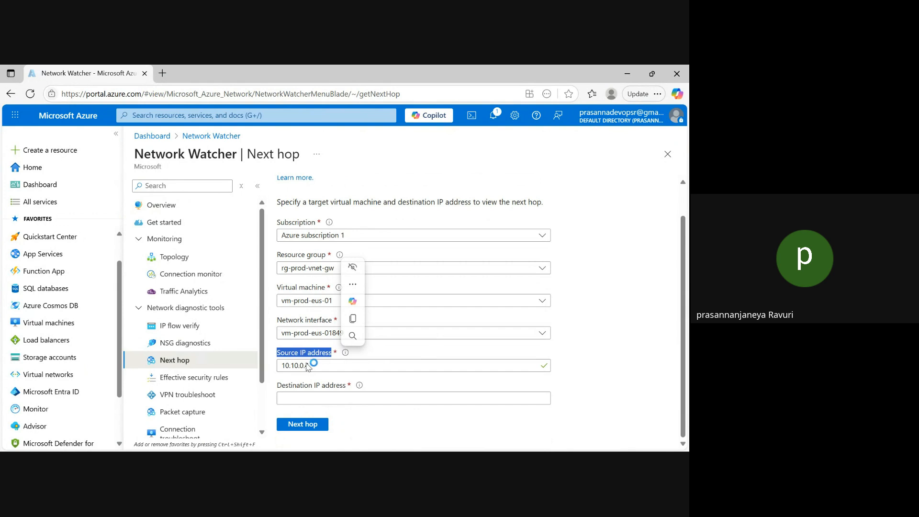
click(302, 400)
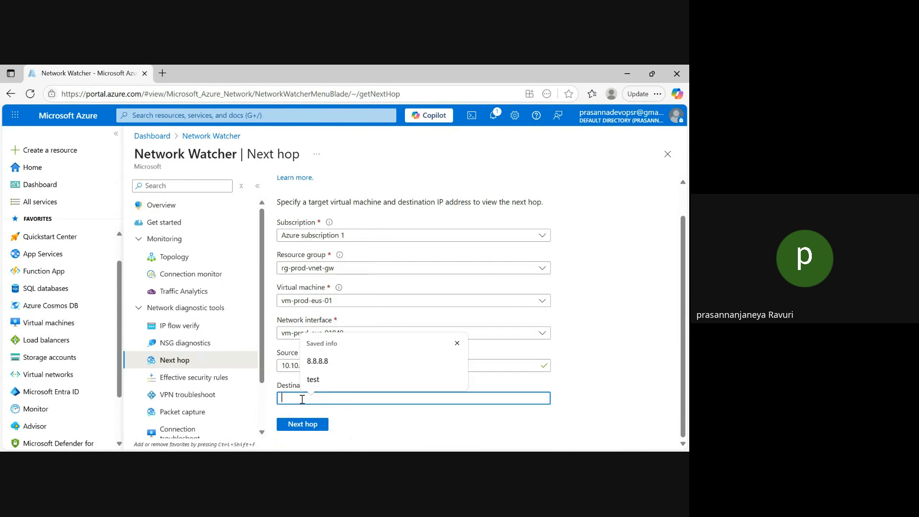
text(10)
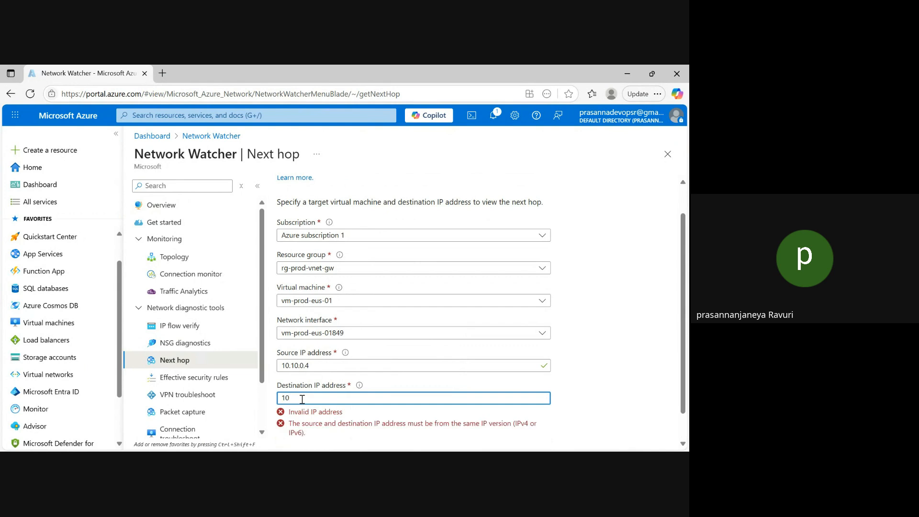
text(.20.0.4)
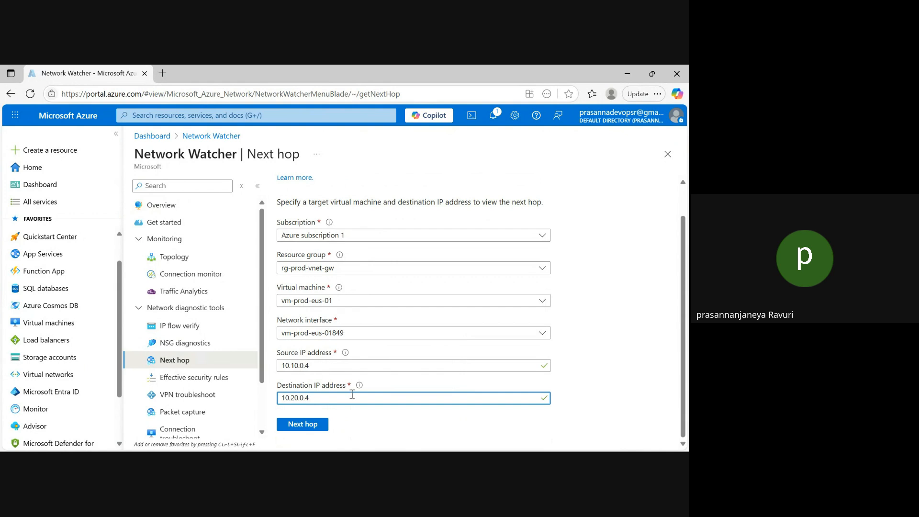
click(307, 425)
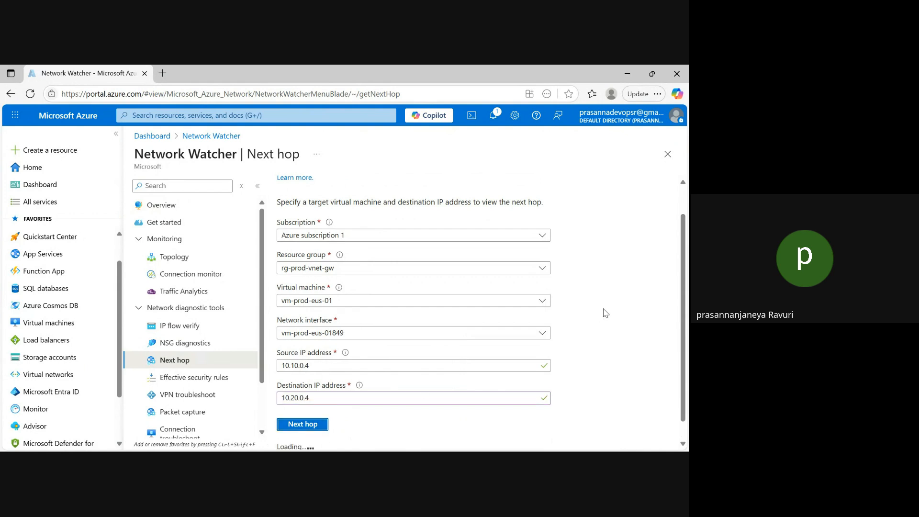
Examine the Next hop result, highlighting the next hop type
scroll(685, 264, down, 1)
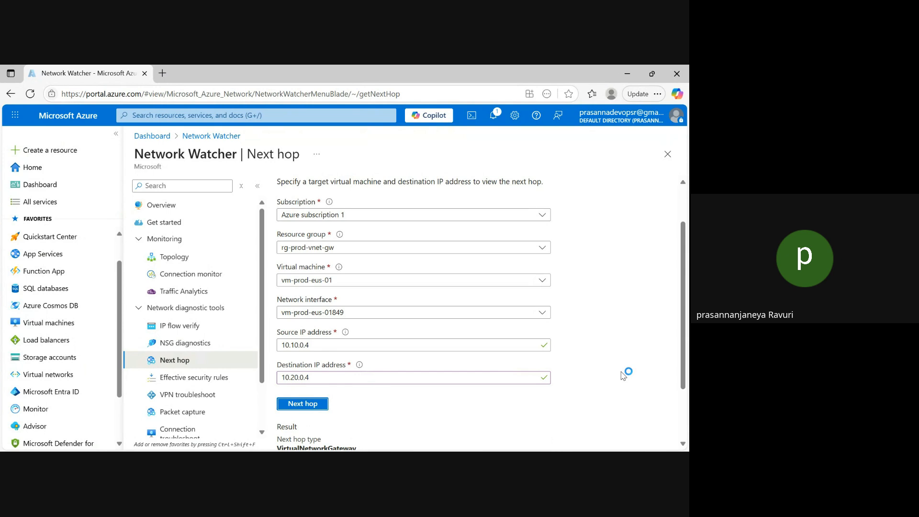
drag(684, 315, 683, 362)
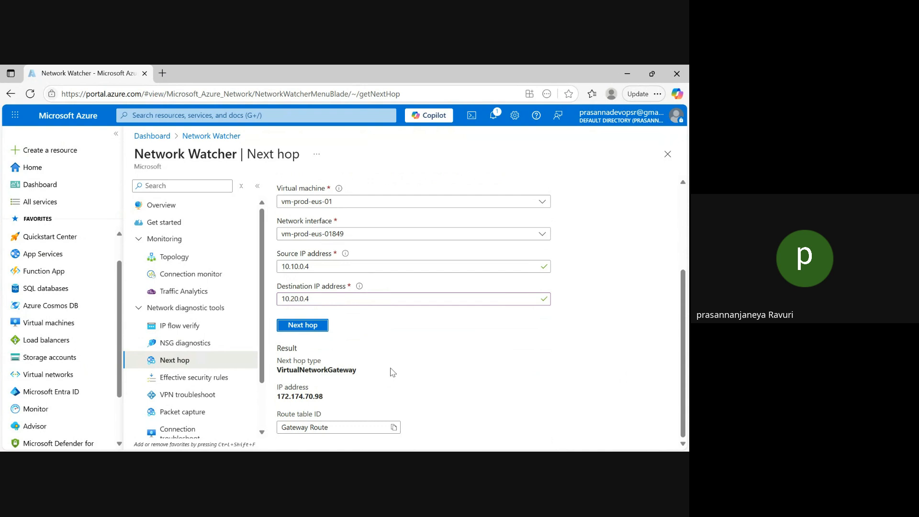
drag(358, 372, 277, 362)
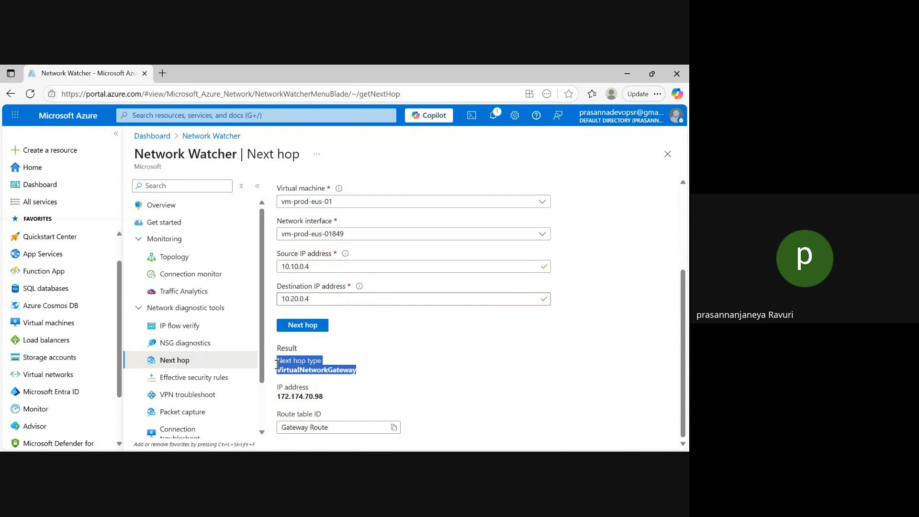
click(363, 376)
drag(358, 373, 278, 365)
Show the running pings in the vm-prod-eus-01 and vm-prod-wus-01 terminal windows, and return to the Azure portal in Edge
mouse_move(480, 444)
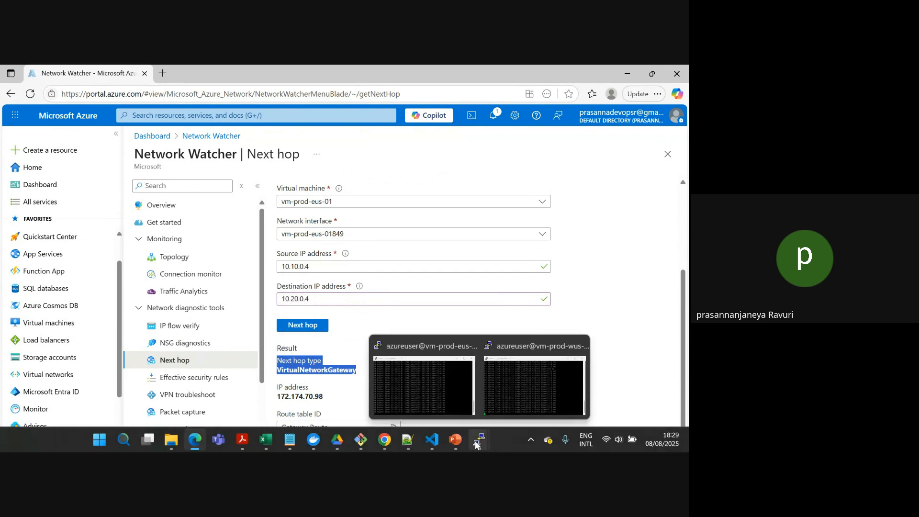
click(432, 404)
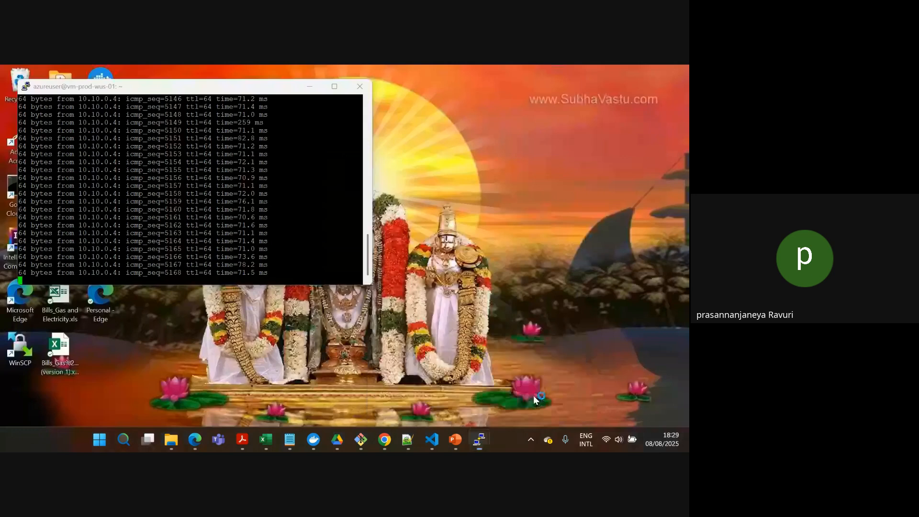
click(528, 406)
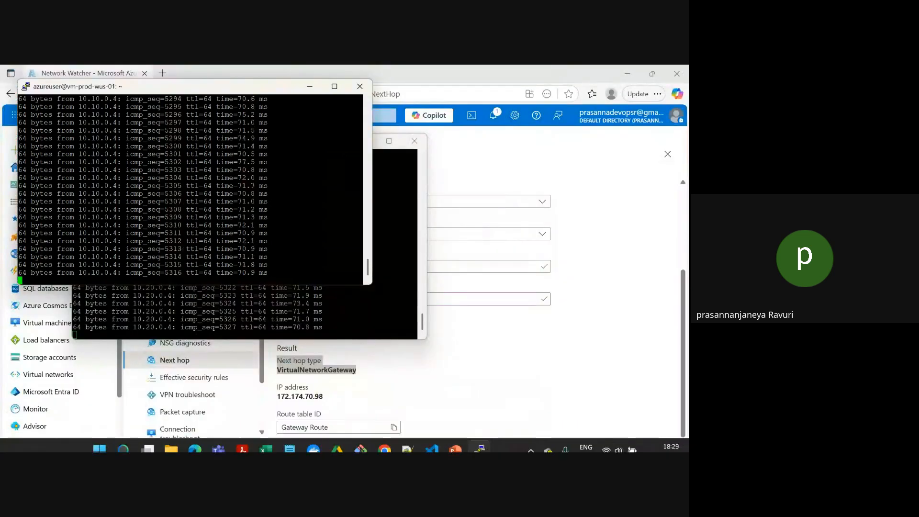
mouse_move(195, 439)
click(194, 383)
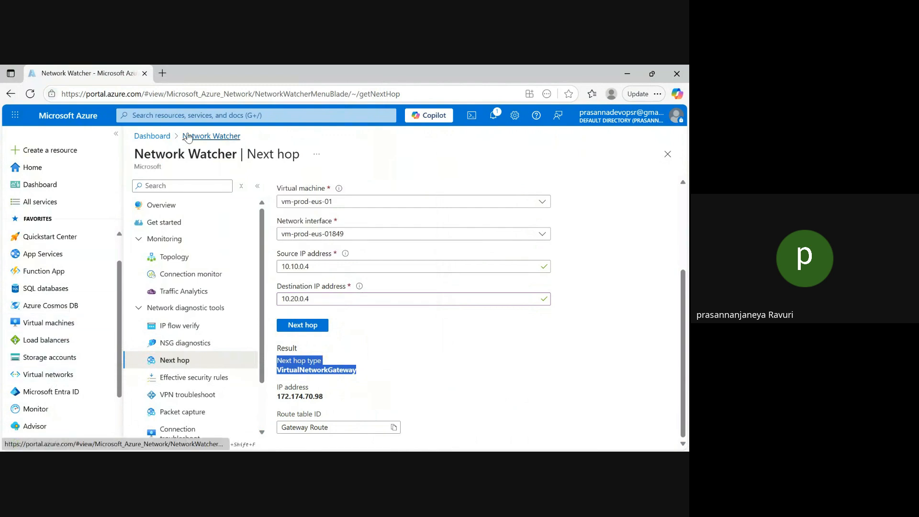
Open Virtual network gateways from the recent services, discarding the unsaved Next hop entries, and show and refresh the VPN connections list
click(203, 116)
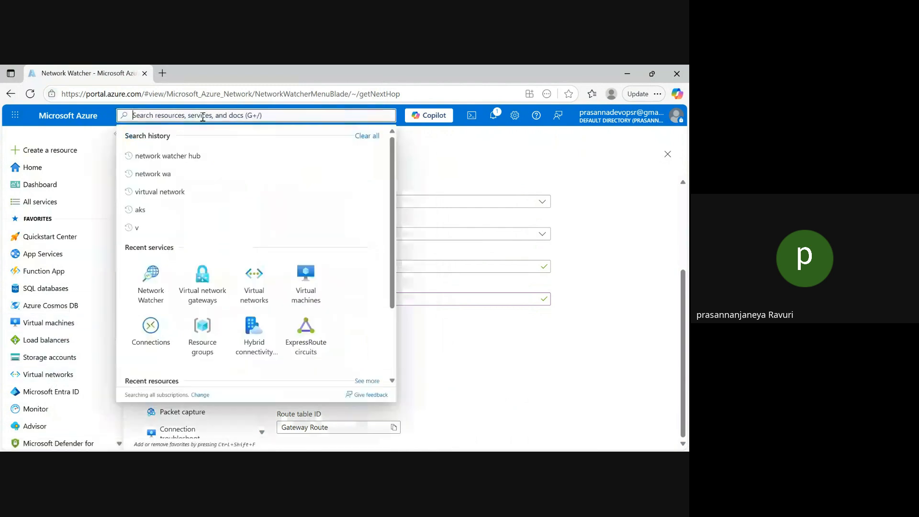
key(Escape)
click(206, 293)
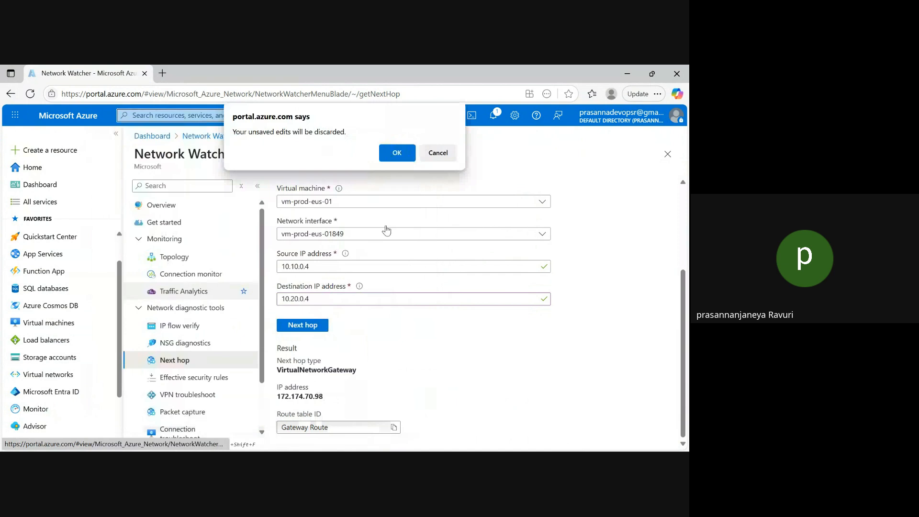
click(405, 153)
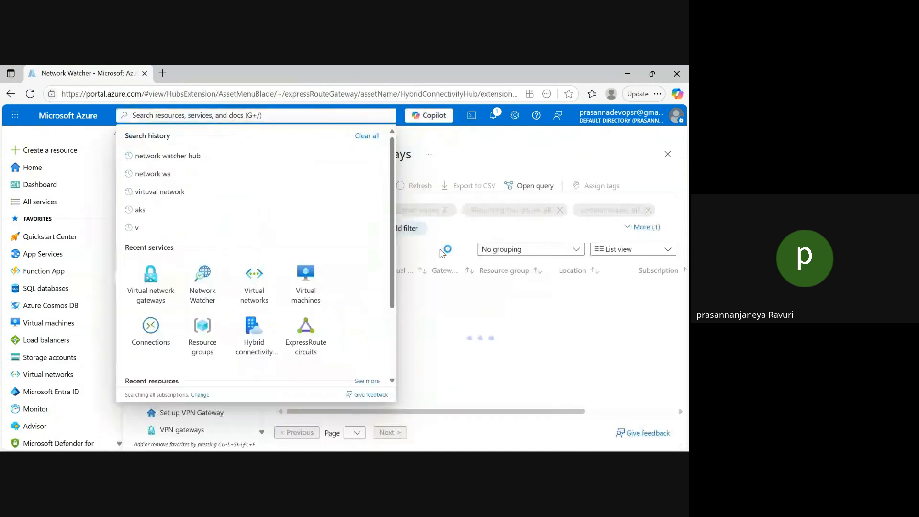
drag(262, 333, 263, 375)
click(201, 396)
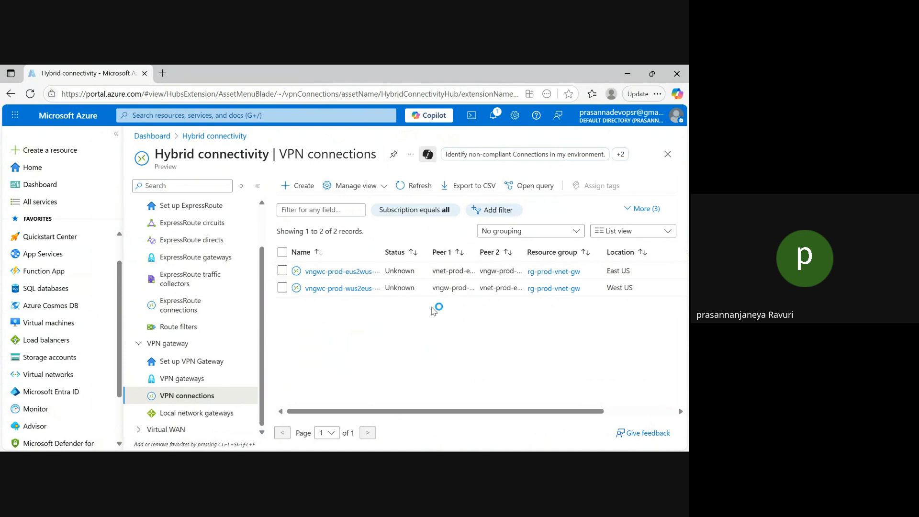
click(420, 190)
Minimize Edge, restore the portal window and refresh the VPN connections list repeatedly to recheck the connection statuses
click(628, 73)
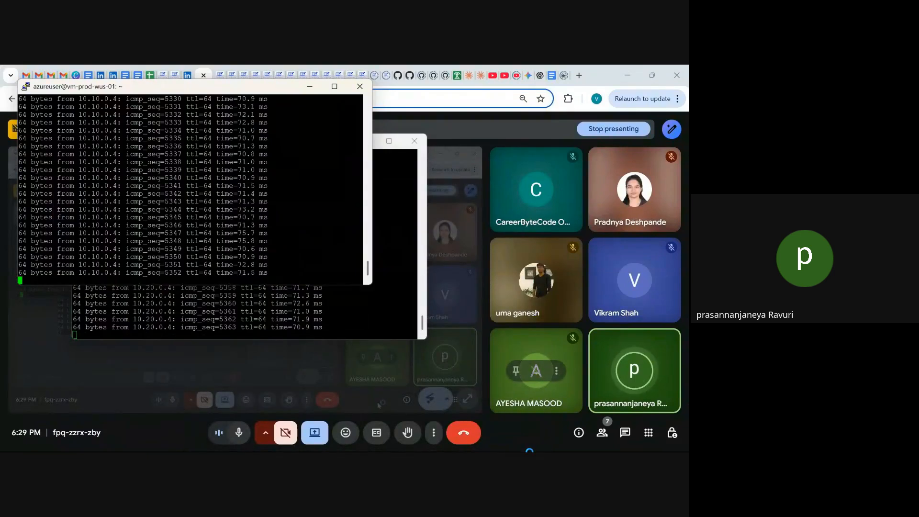
mouse_move(506, 444)
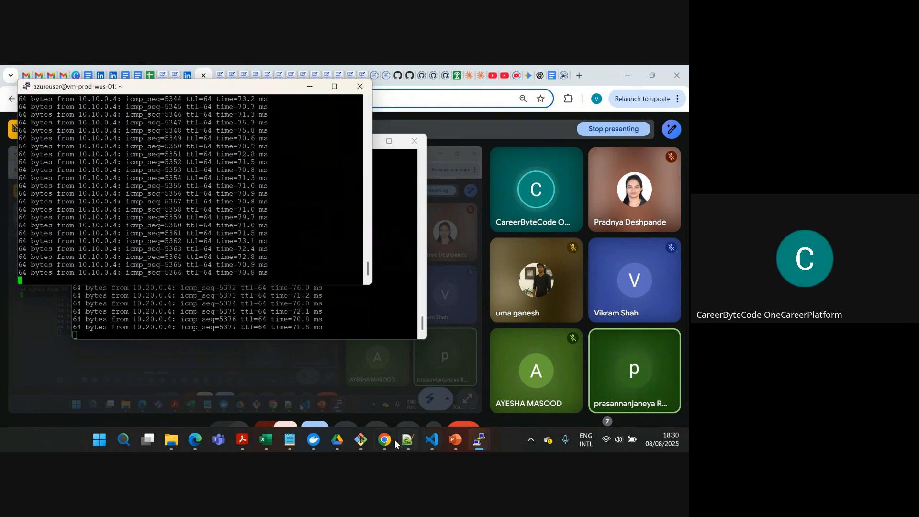
mouse_move(196, 444)
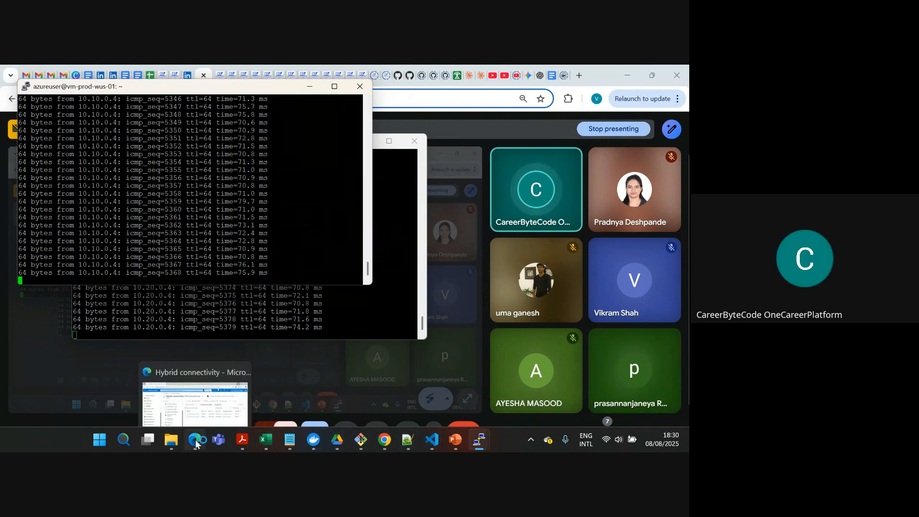
click(188, 411)
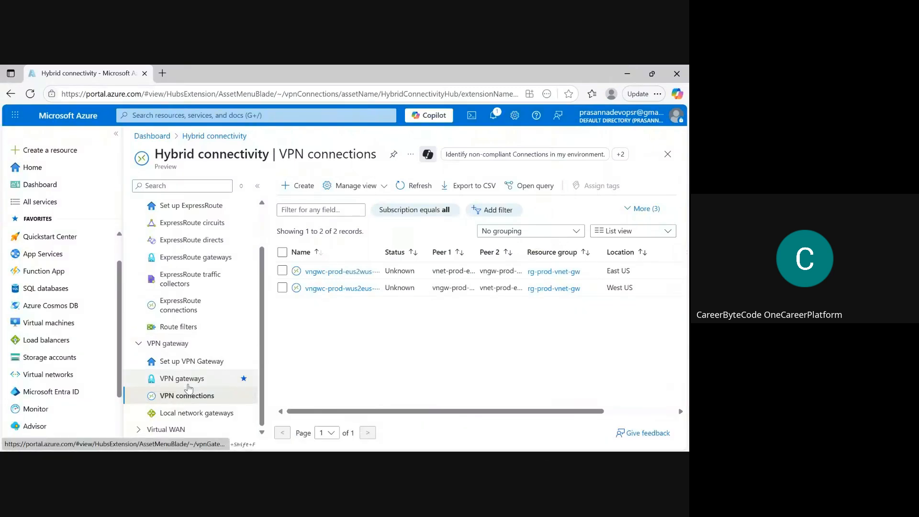
click(419, 185)
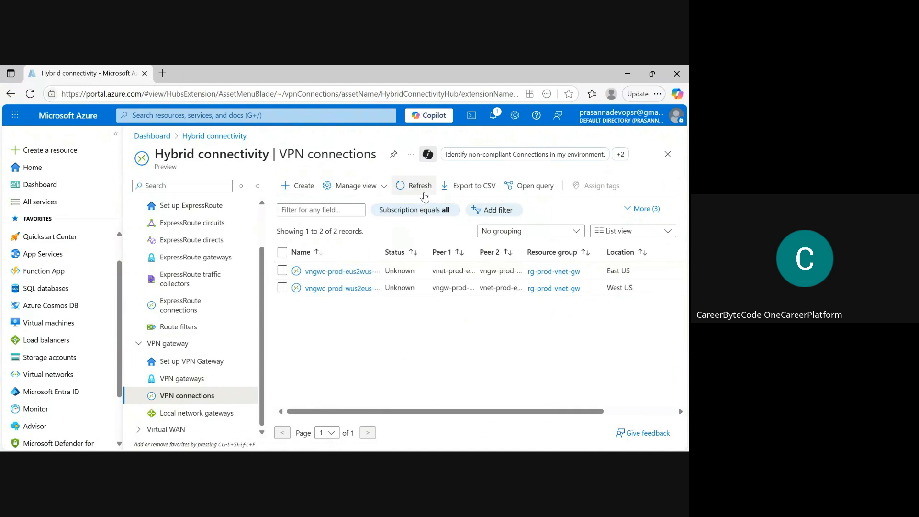
click(420, 186)
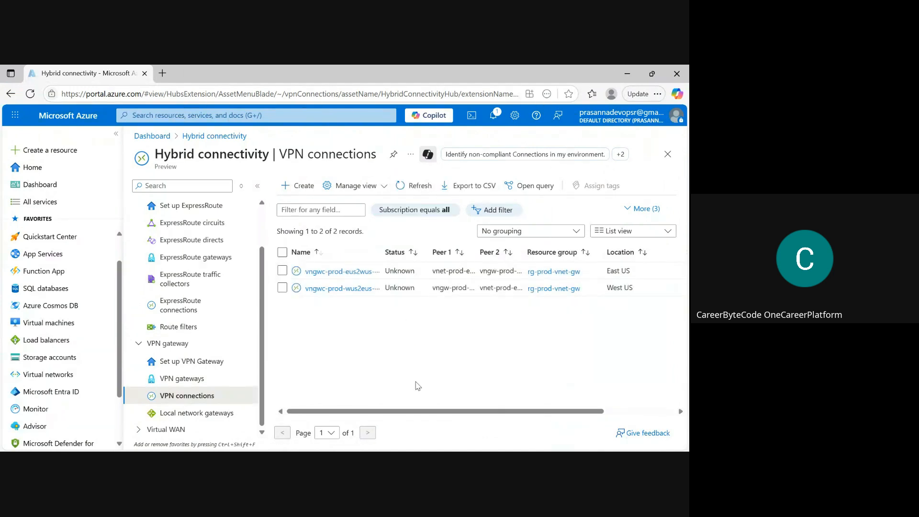
click(415, 187)
Minimize the vm-prod-wus-01 terminal, switch to the Google Meet window in Chrome and stop presenting the screen
key(alt+Tab)
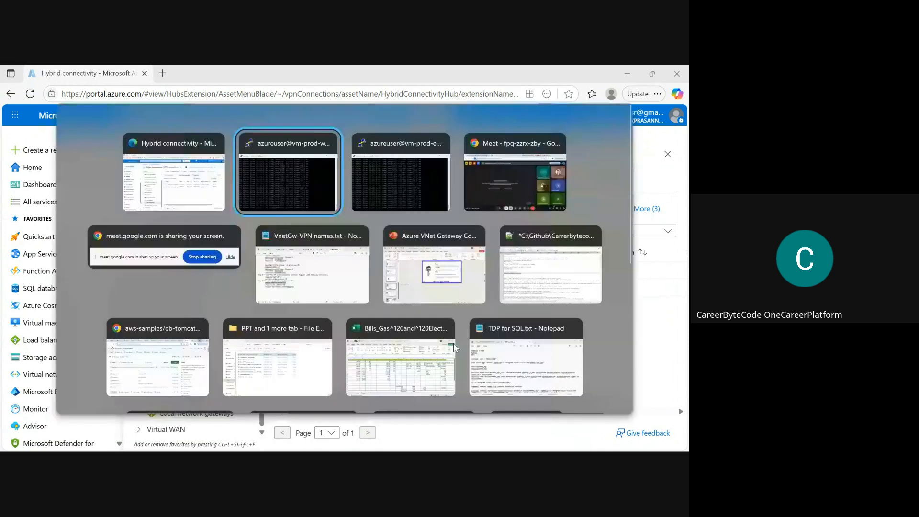
click(310, 86)
mouse_move(358, 450)
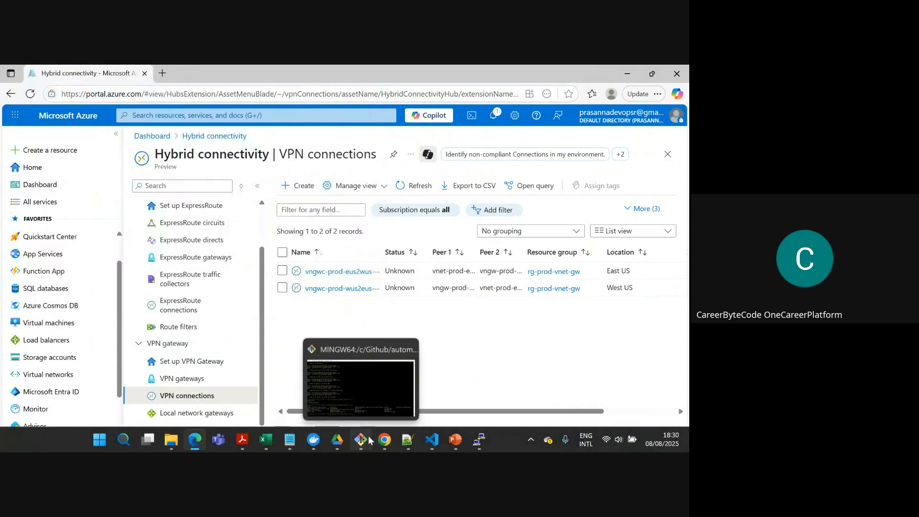
mouse_move(387, 446)
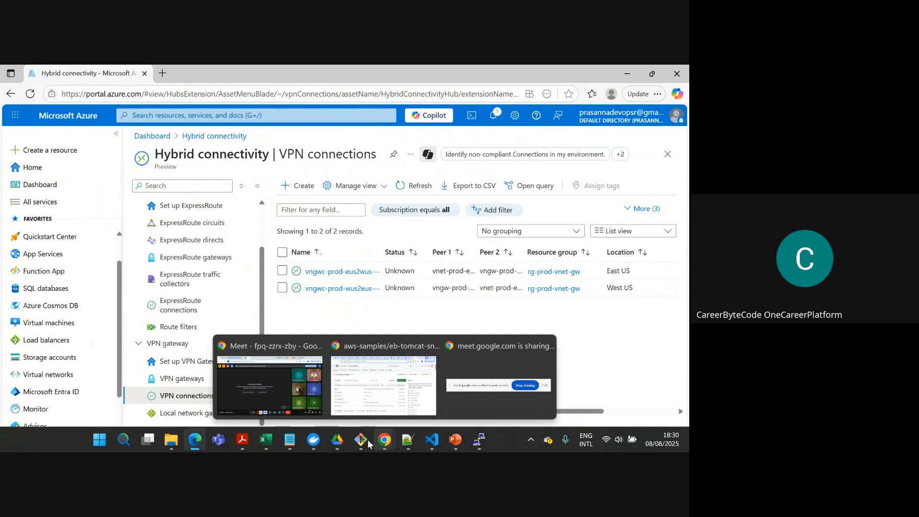
click(264, 387)
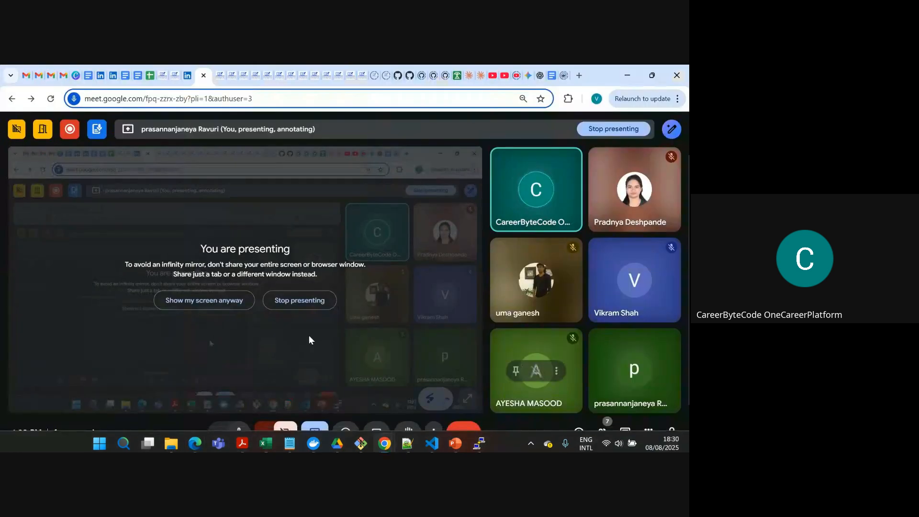
click(302, 303)
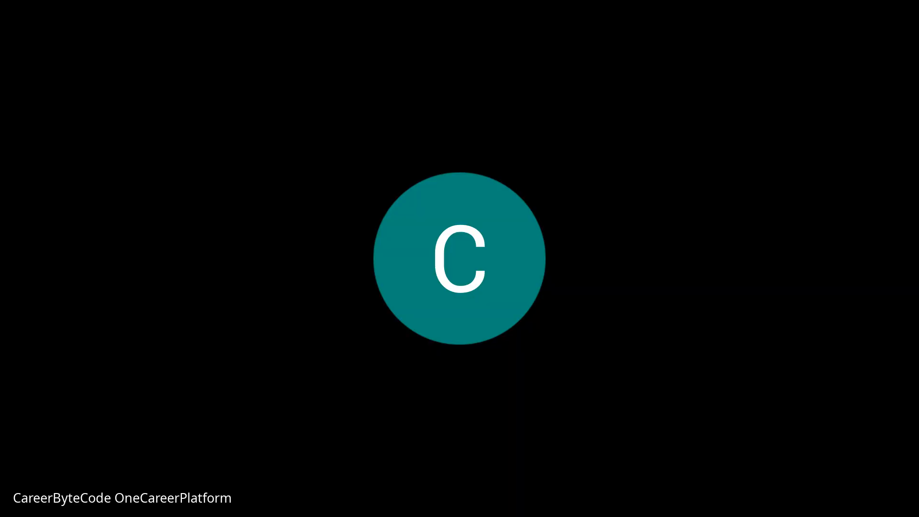